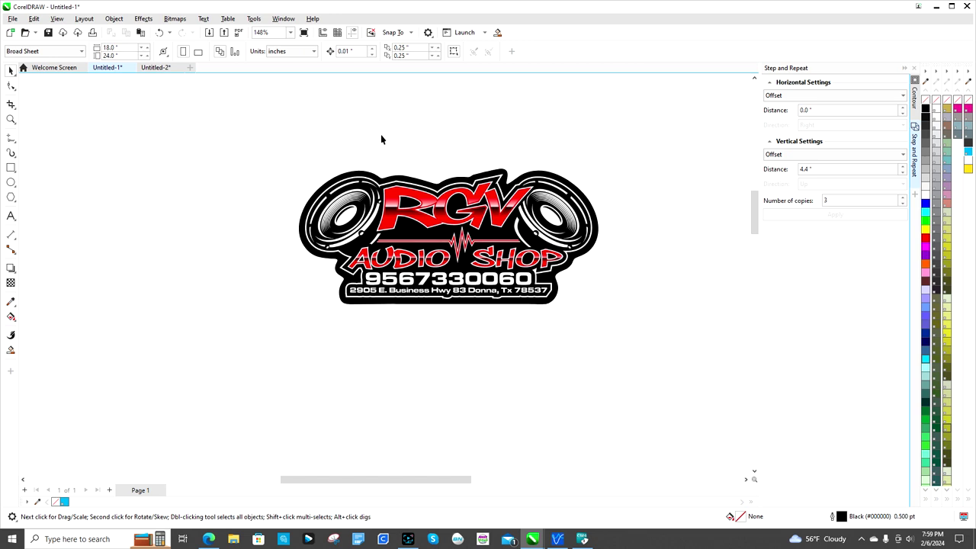
pyautogui.click(415, 226)
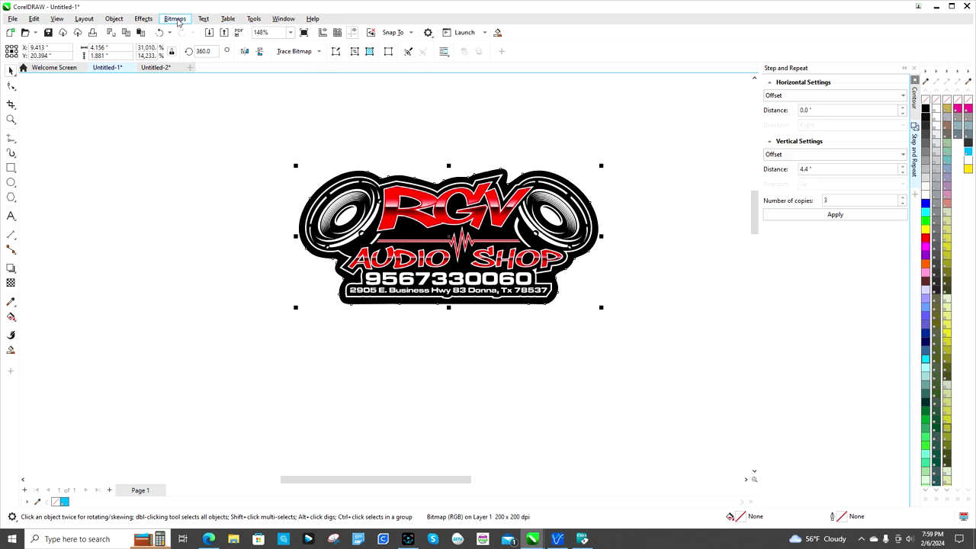
pyautogui.click(176, 19)
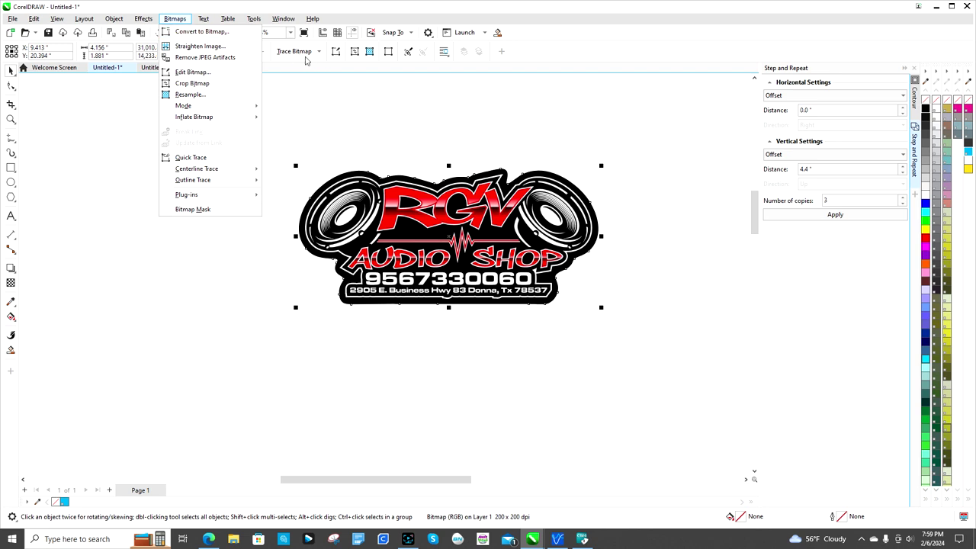
pyautogui.click(308, 80)
pyautogui.click(308, 80)
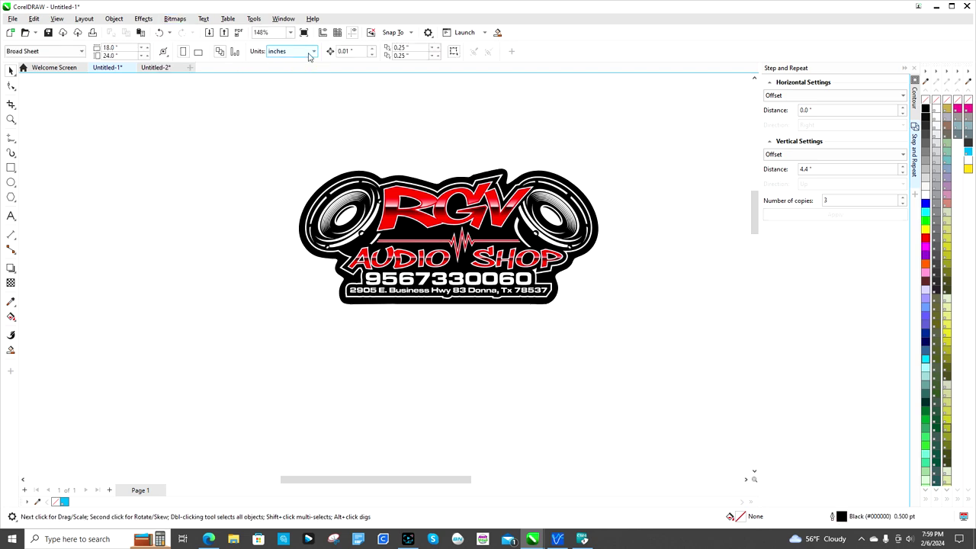
# - Trace the RGV Audio Shop logo bitmap with an Outline Trace of image type Line art
pyautogui.click(430, 220)
pyautogui.click(320, 52)
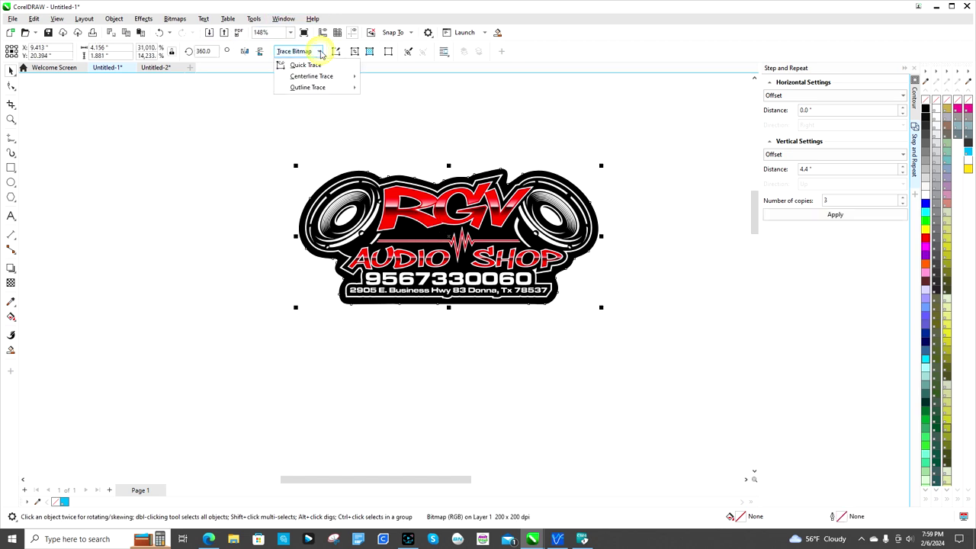
pyautogui.moveTo(346, 88)
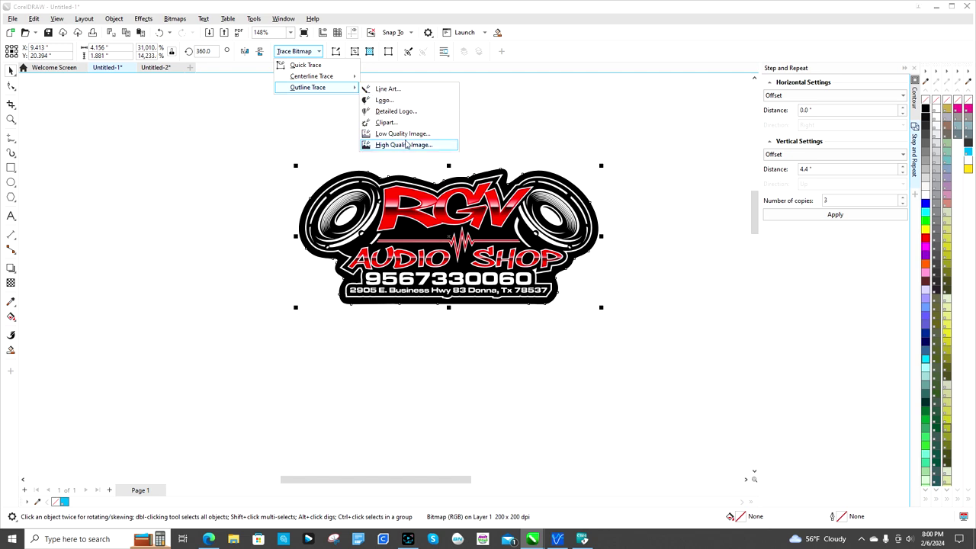
pyautogui.click(390, 91)
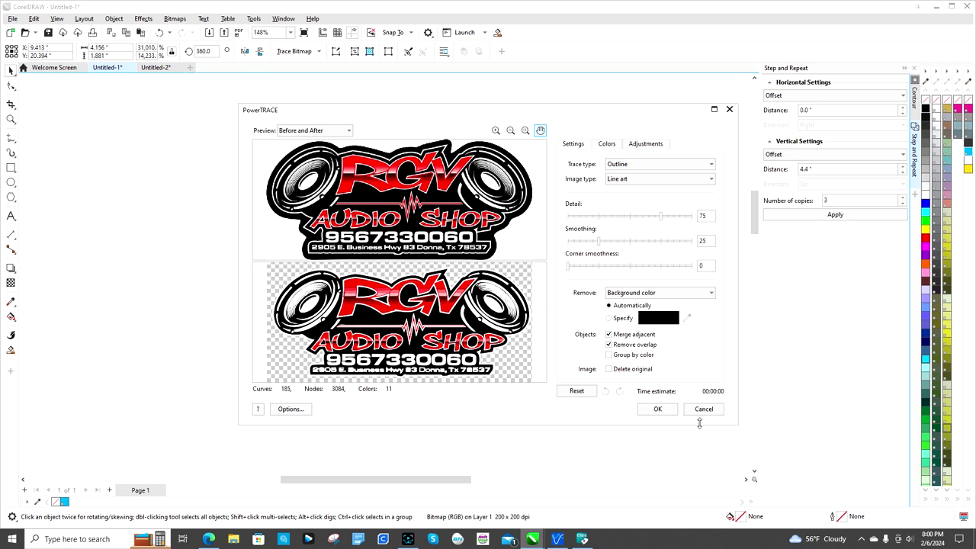
pyautogui.click(657, 409)
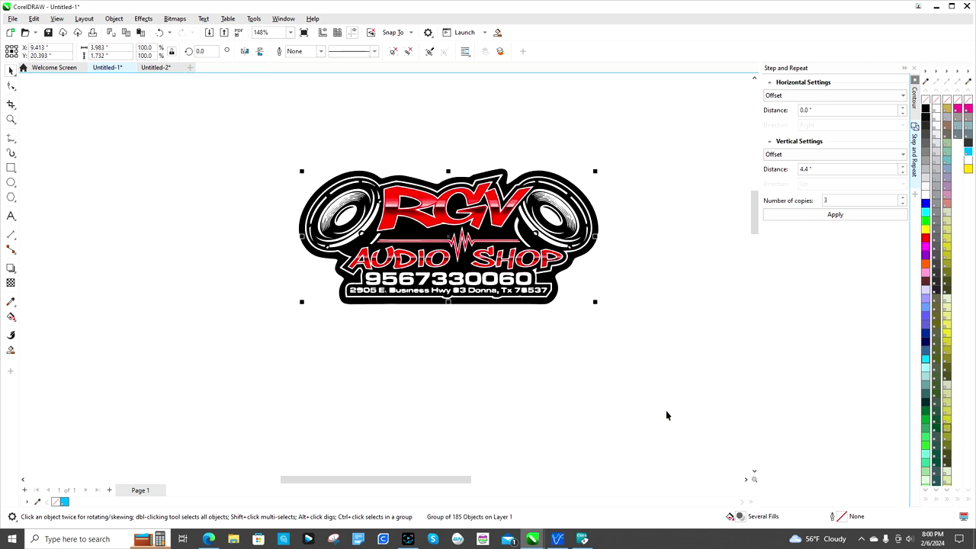
# - Move the traced logo group below the original bitmap, to about X 9.914 in and Y 18.082 in
pyautogui.moveTo(453, 229)
pyautogui.mouseDown()
pyautogui.moveTo(439, 232)
pyautogui.moveTo(411, 298)
pyautogui.moveTo(452, 391)
pyautogui.mouseUp()
pyautogui.scroll(-3, 491, 313)
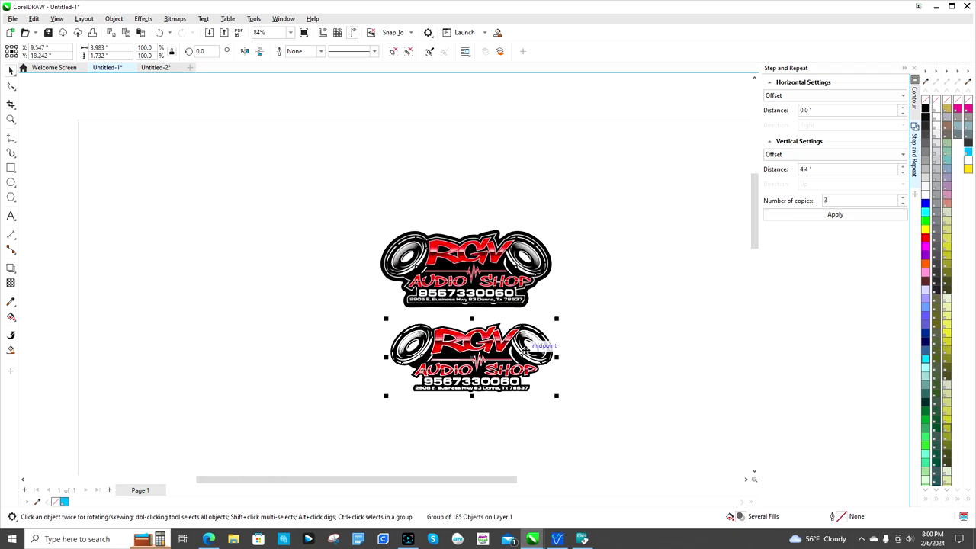
pyautogui.scroll(2, 496, 375)
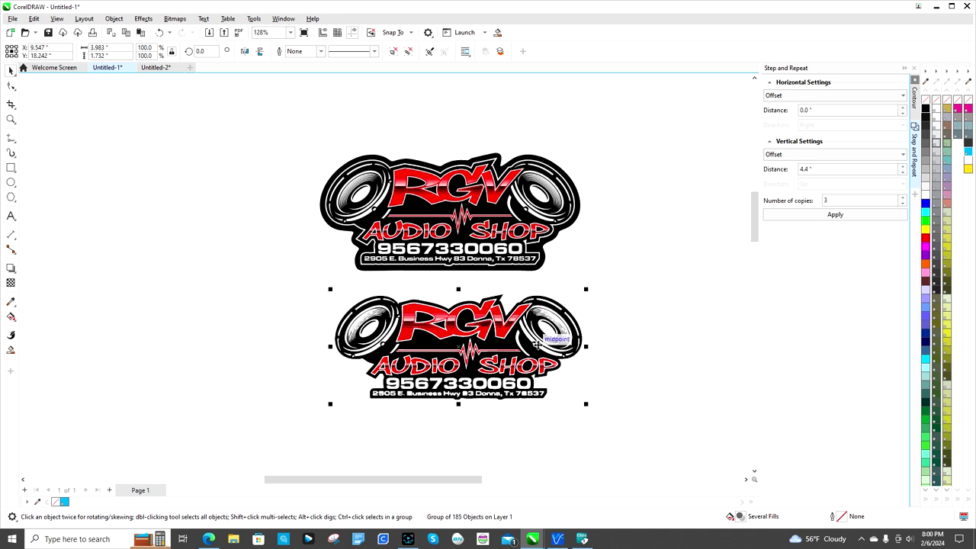
pyautogui.click(671, 265)
pyautogui.click(504, 337)
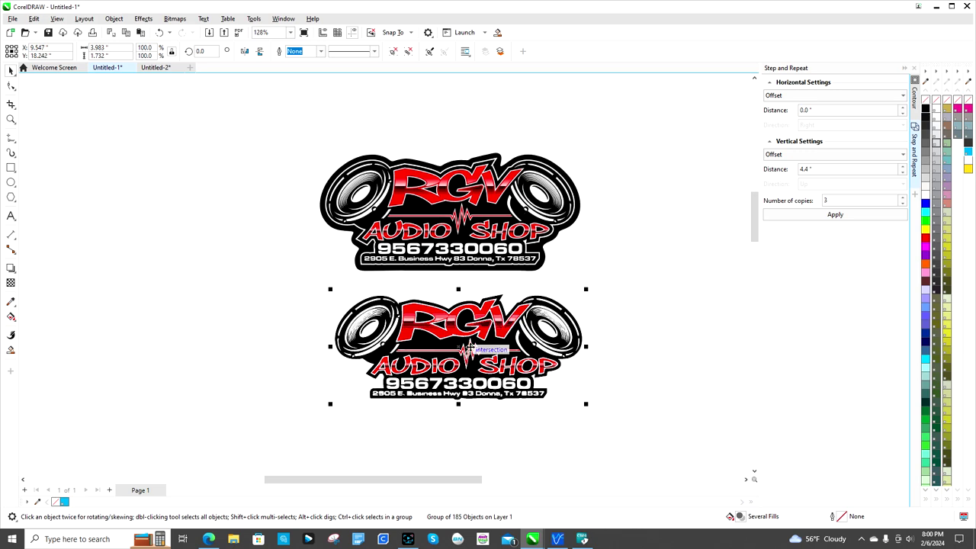
pyautogui.moveTo(472, 346); pyautogui.dragTo(495, 356)
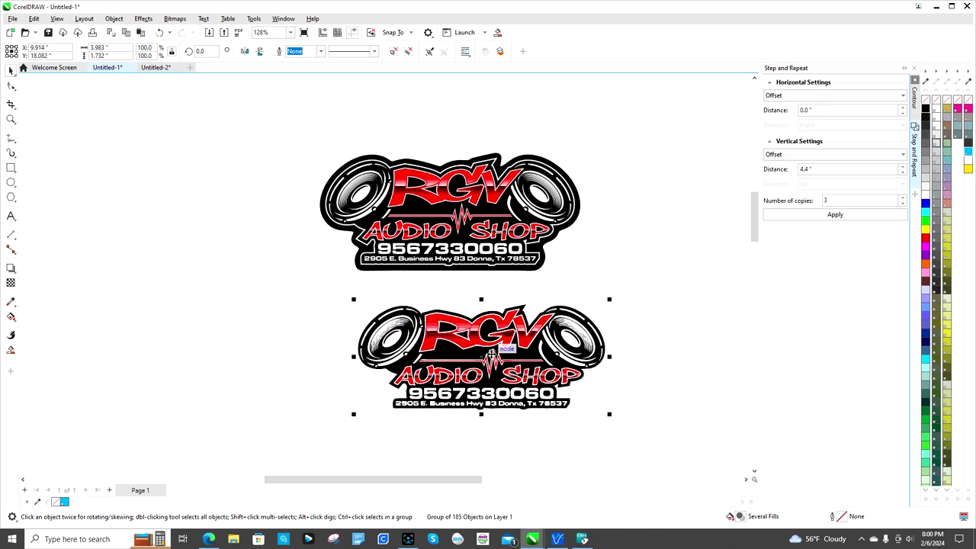
# - Select the traced logo group and bring up the Contour settings
pyautogui.click(483, 201)
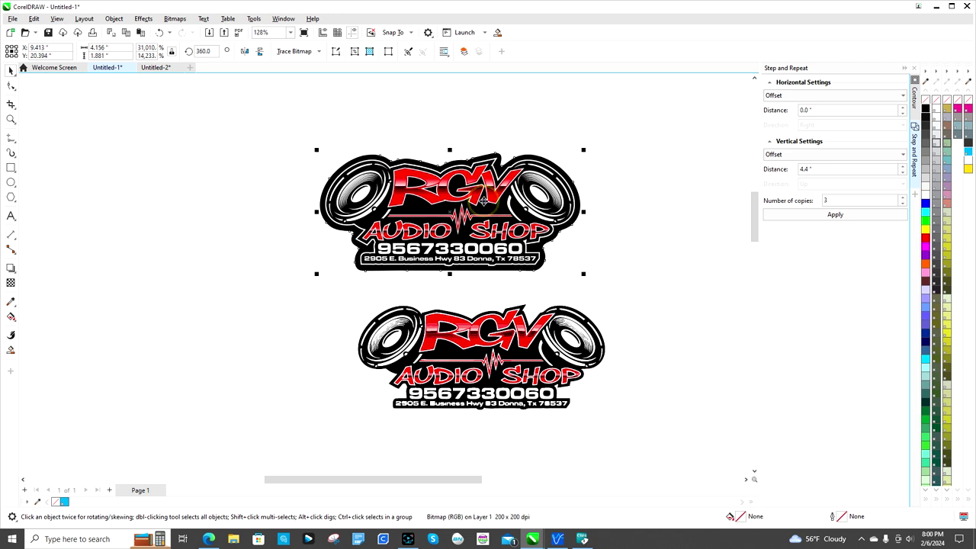
pyautogui.click(629, 195)
pyautogui.click(549, 335)
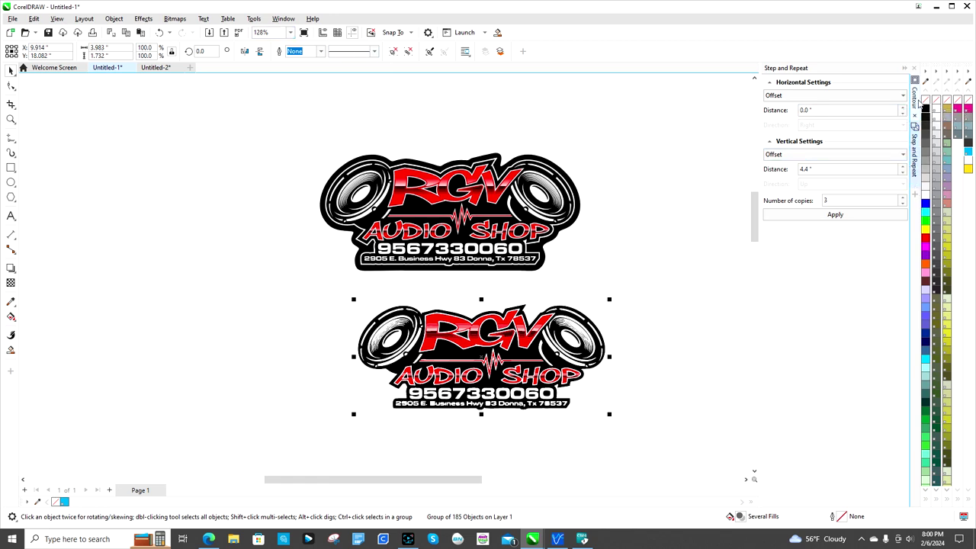
pyautogui.click(918, 102)
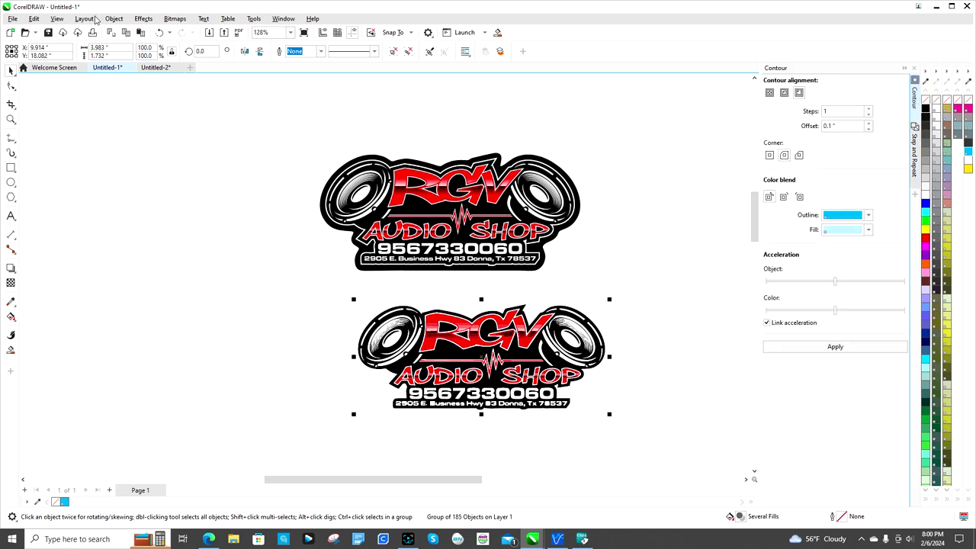
pyautogui.click(114, 19)
pyautogui.moveTo(171, 21)
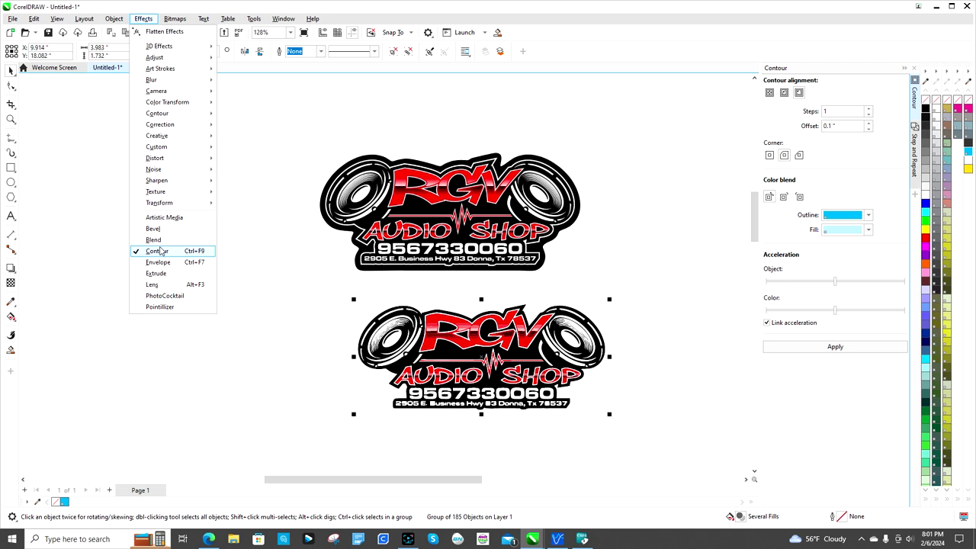
pyautogui.moveTo(182, 118)
pyautogui.click(636, 244)
pyautogui.click(636, 244)
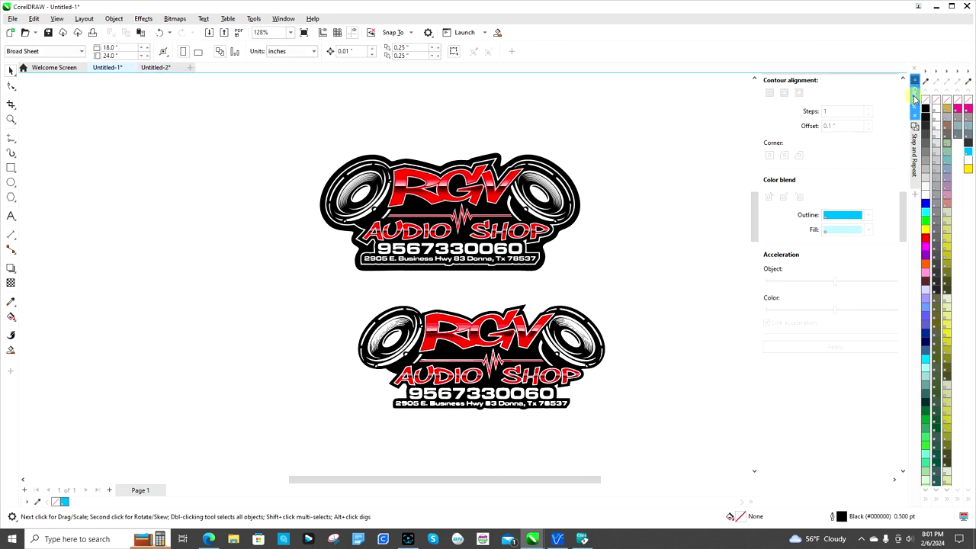
pyautogui.click(915, 99)
pyautogui.click(915, 95)
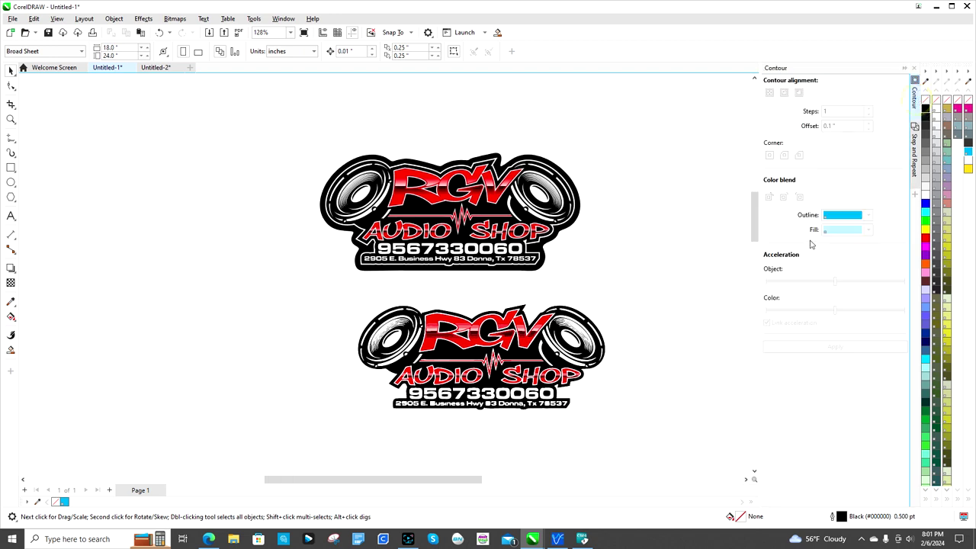
# - Apply a one-step outside contour with a 0.1 inch offset to the traced logo group
pyautogui.click(569, 338)
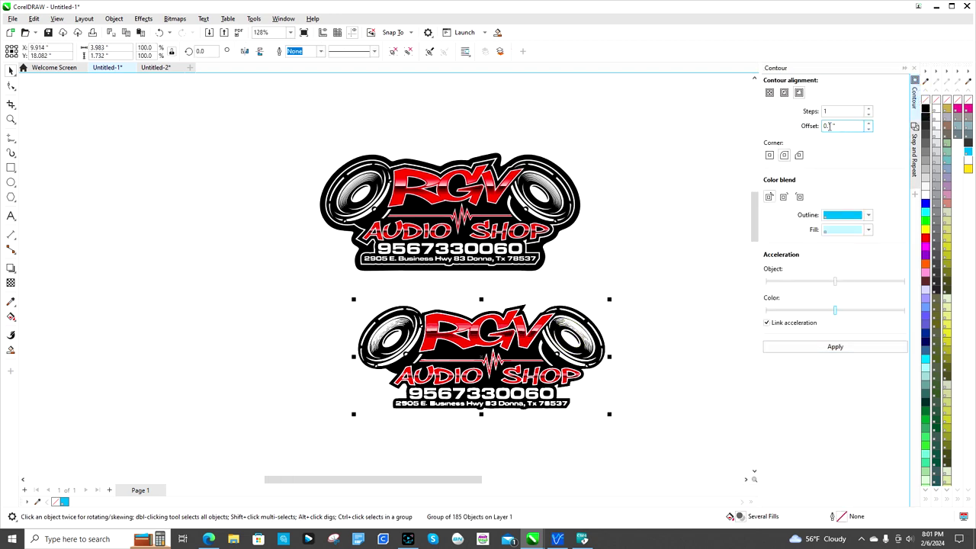
pyautogui.click(839, 125)
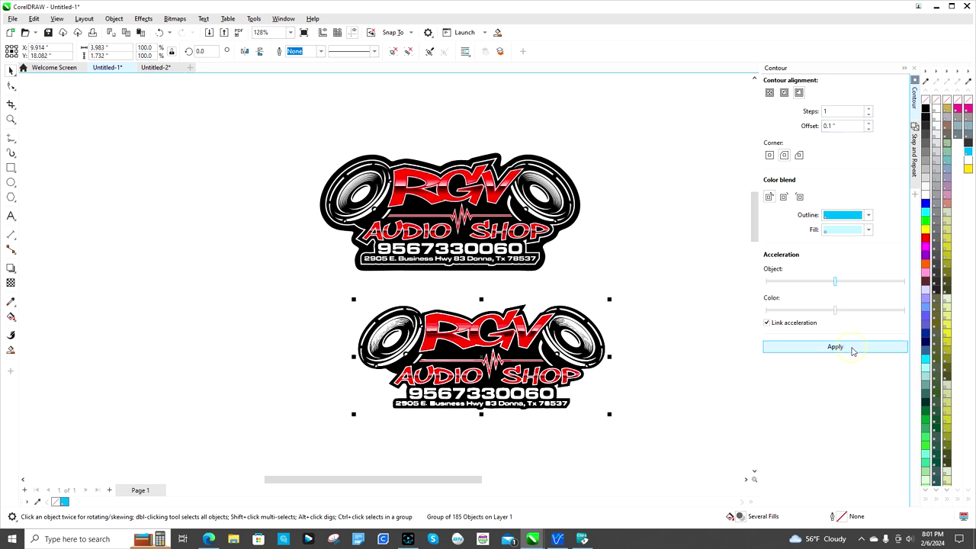
pyautogui.click(852, 350)
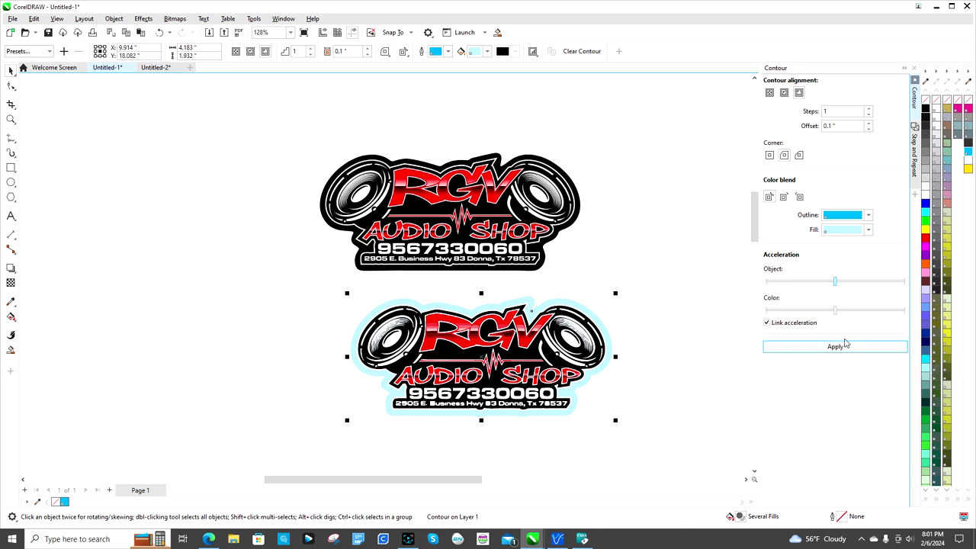
# - Reduce the contour offset to 0.05 inch and reapply it to the traced logo
pyautogui.click(869, 128)
pyautogui.click(870, 130)
pyautogui.click(869, 130)
pyautogui.click(869, 130)
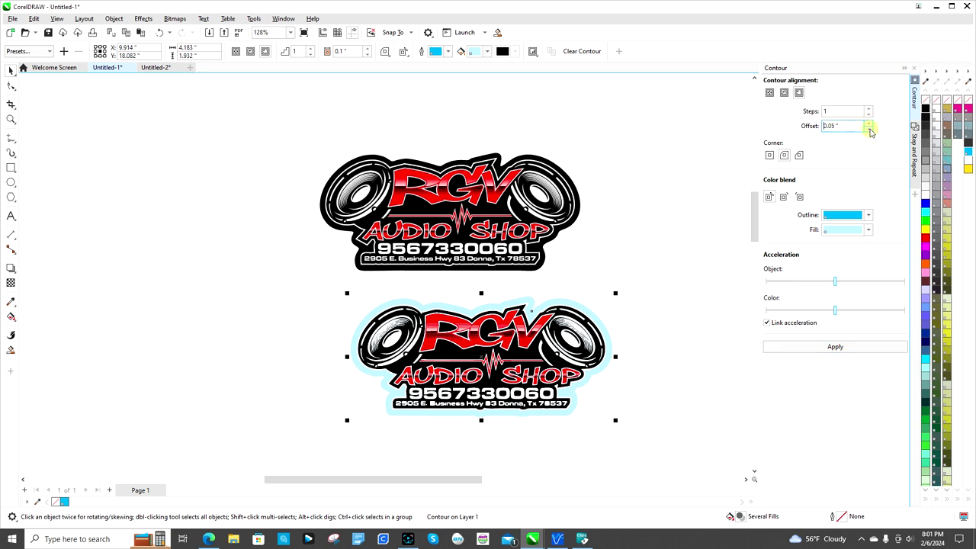
pyautogui.click(869, 130)
pyautogui.click(851, 347)
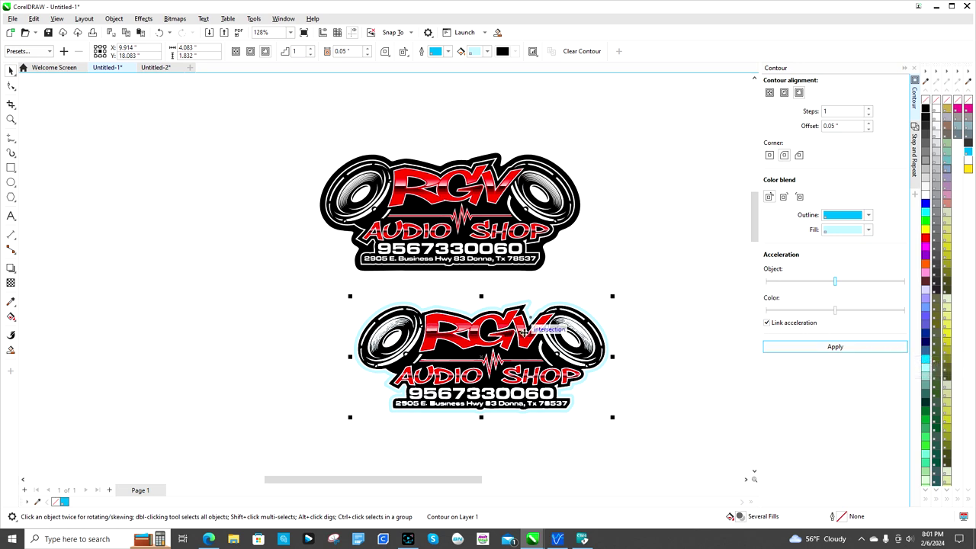
# - Break the contour apart from the traced logo group
pyautogui.click(621, 241)
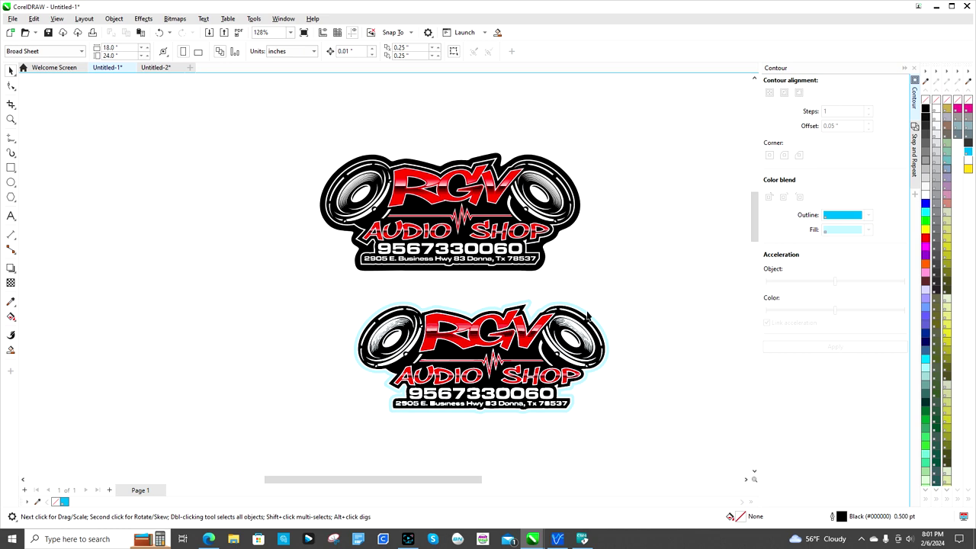
pyautogui.rightClick(587, 314)
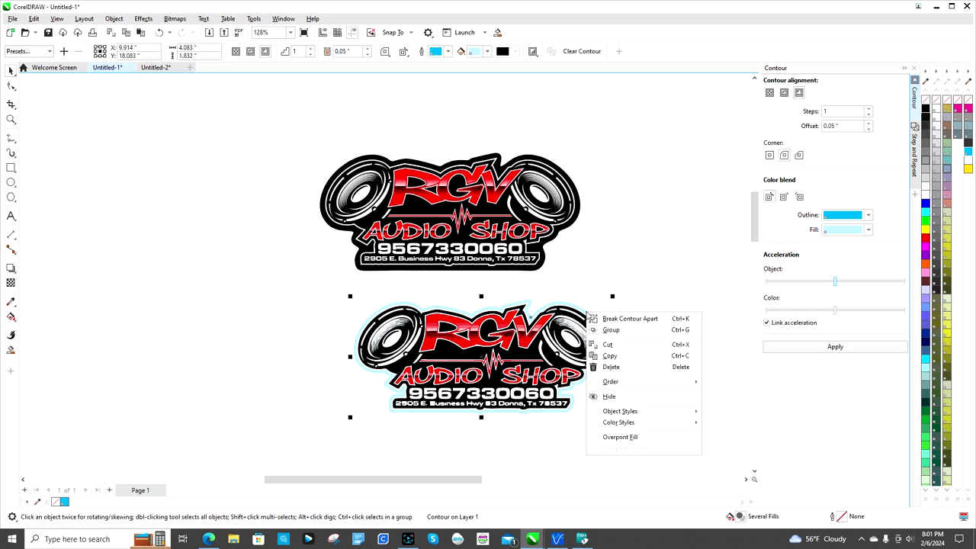
pyautogui.click(622, 320)
pyautogui.click(642, 285)
# - Move the traced logo group off the contour shape and delete it
pyautogui.click(564, 329)
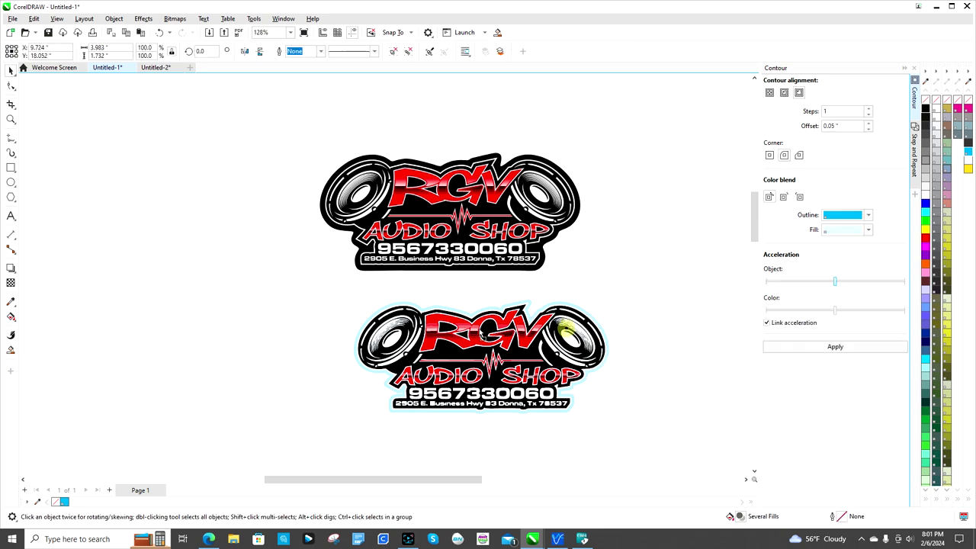
pyautogui.moveTo(564, 329); pyautogui.dragTo(273, 250)
pyautogui.press('Delete')
# - Give the contour shape no fill, a PerfCutContour outline colour and a Hairline outline width
pyautogui.click(432, 361)
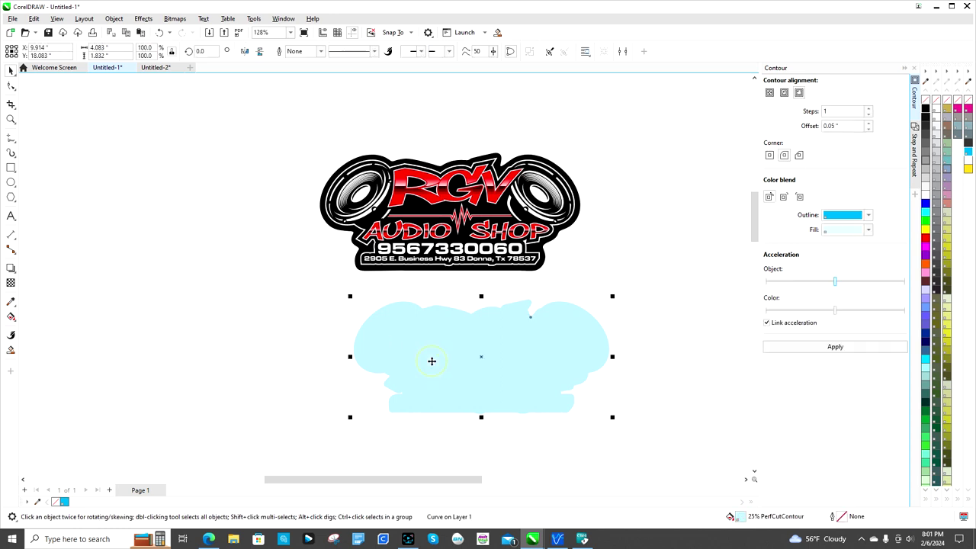
pyautogui.click(56, 503)
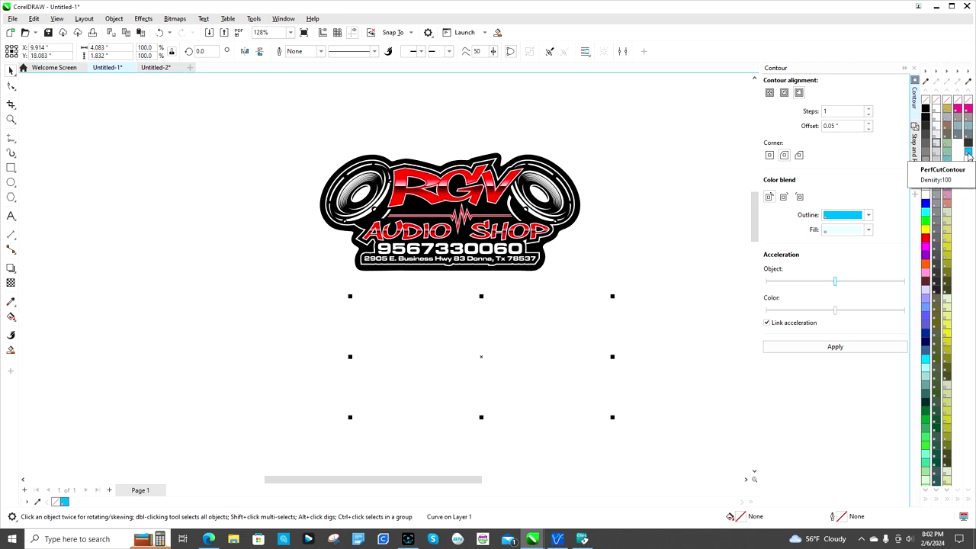
pyautogui.rightClick(968, 156)
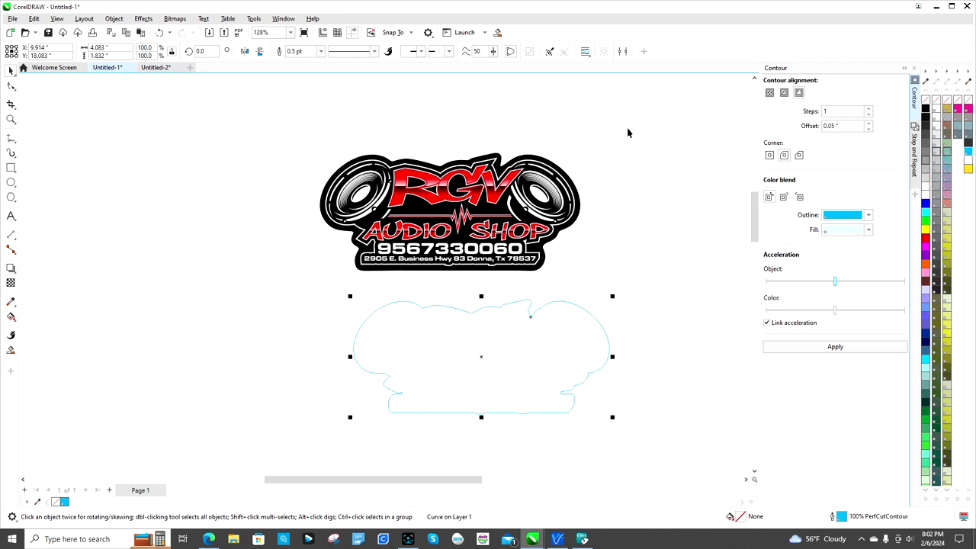
pyautogui.click(320, 51)
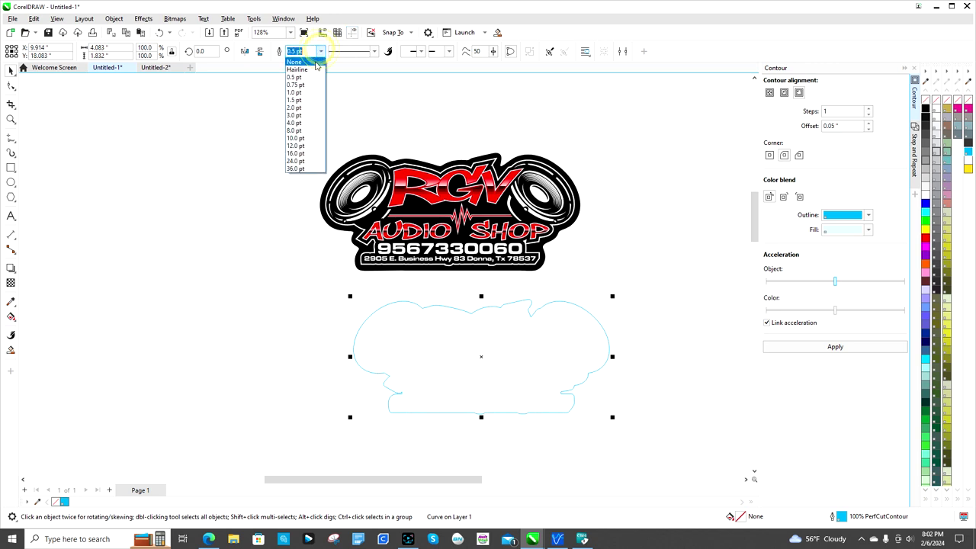
pyautogui.click(311, 68)
pyautogui.click(644, 193)
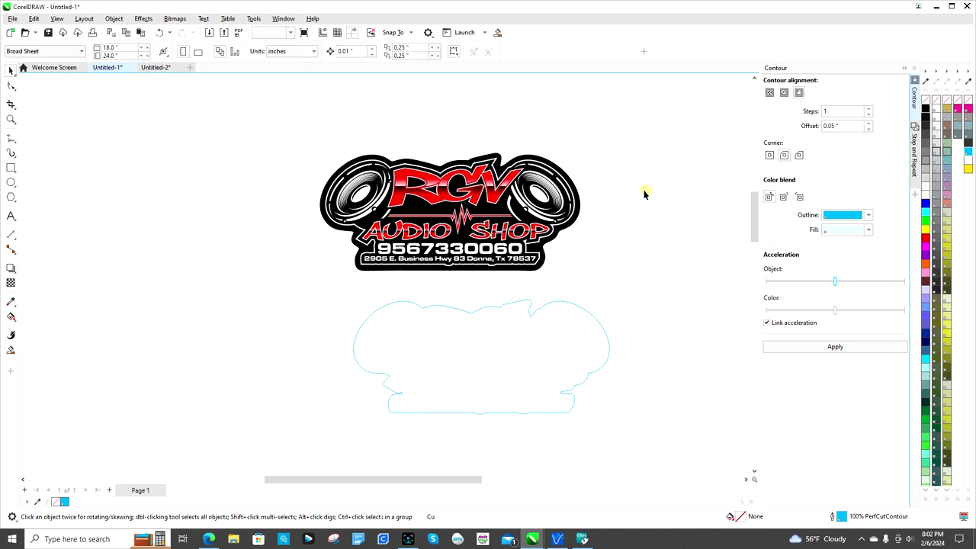
# - Align the cut contour with the original logo bitmap, centred both horizontally and vertically
pyautogui.click(500, 338)
pyautogui.click(503, 309)
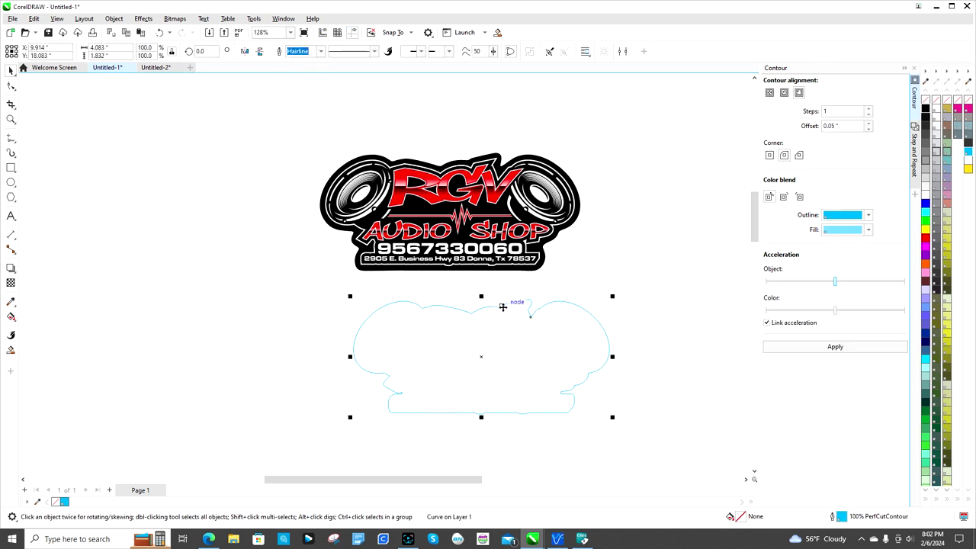
pyautogui.keyDown('shift'); pyautogui.click(494, 261); pyautogui.keyUp('shift')
pyautogui.press('c')
pyautogui.press('e')
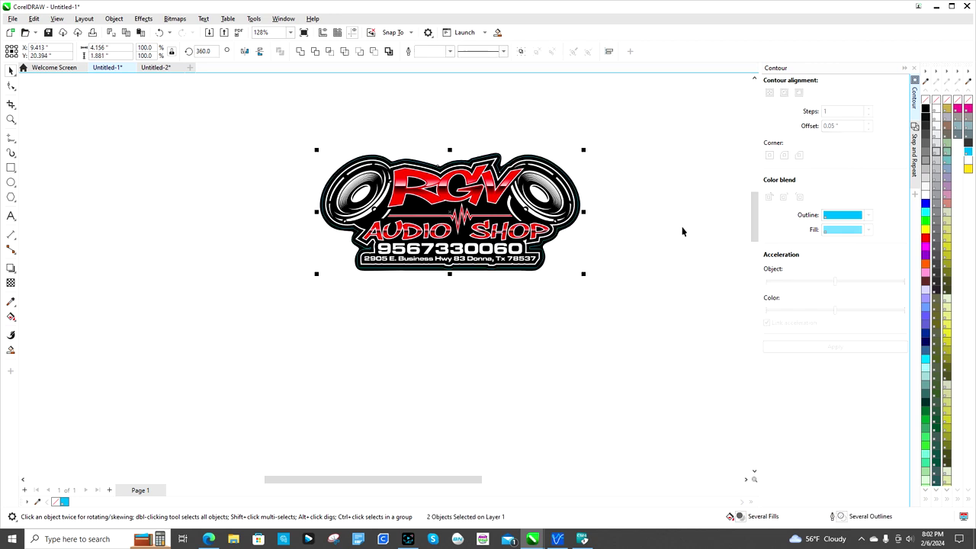
# - Examine how the cut contour follows the logo's edge, especially at the lower side notches and the gap above the V
pyautogui.hotkey('shift', 'F2')
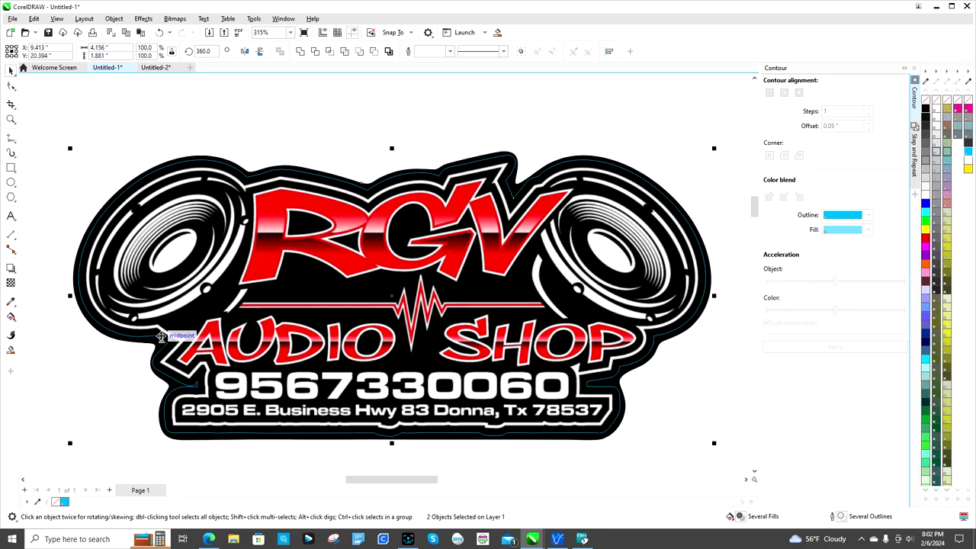
pyautogui.scroll(2, 157, 393)
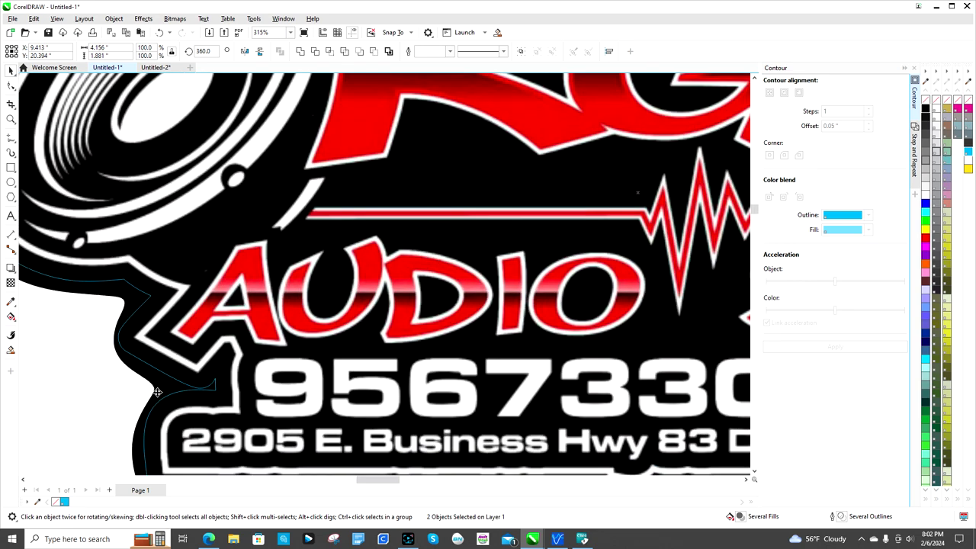
pyautogui.moveTo(157, 392); pyautogui.dragTo(200, 375)
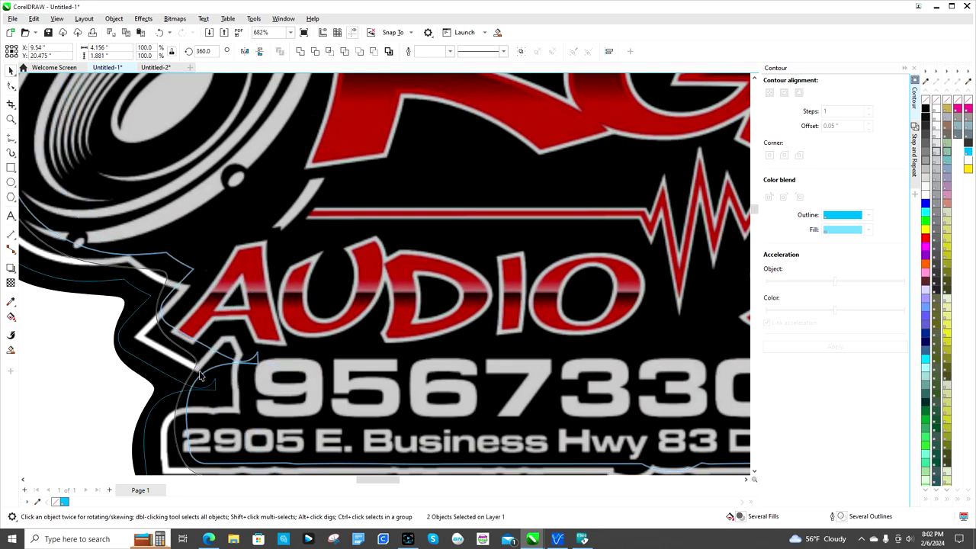
pyautogui.scroll(-3, 175, 371)
pyautogui.scroll(5, 125, 369)
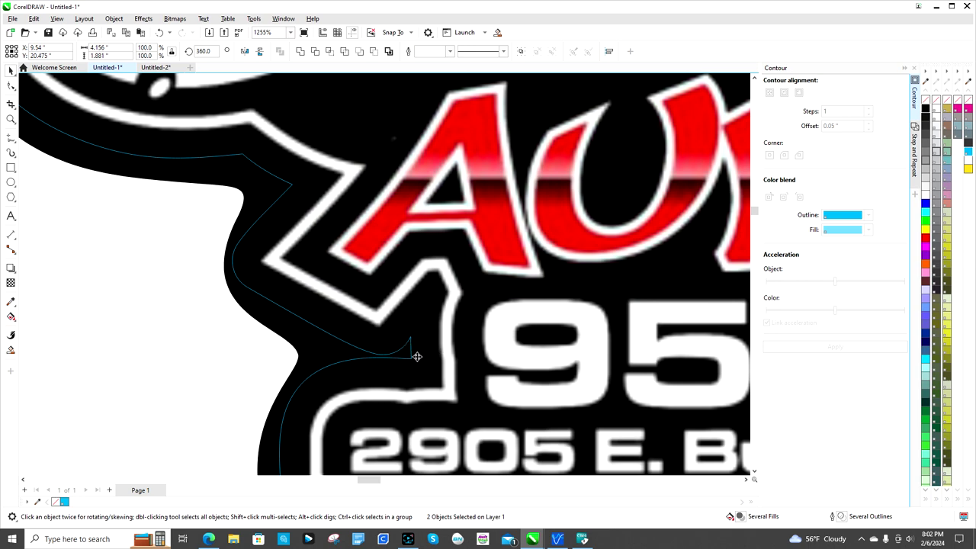
pyautogui.scroll(-1, 423, 323)
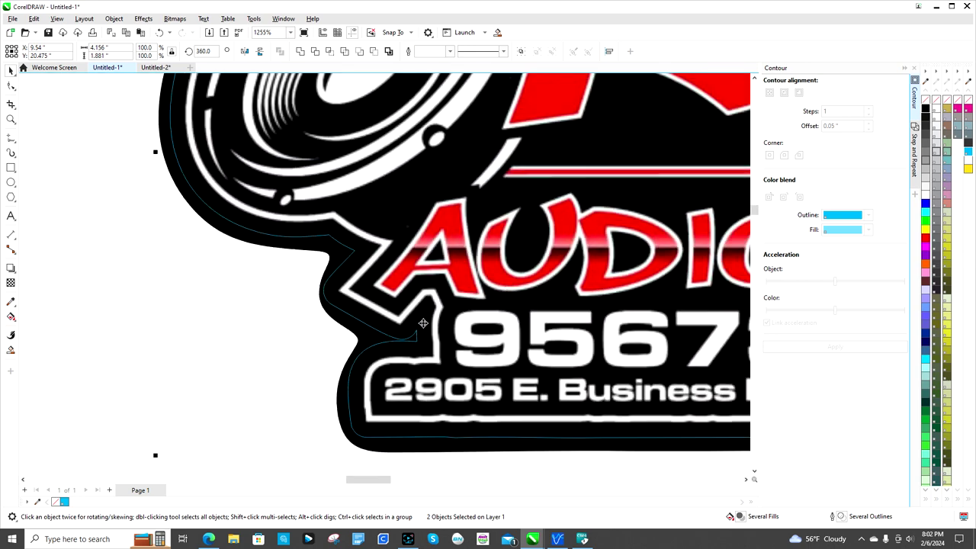
pyautogui.scroll(-3, 507, 339)
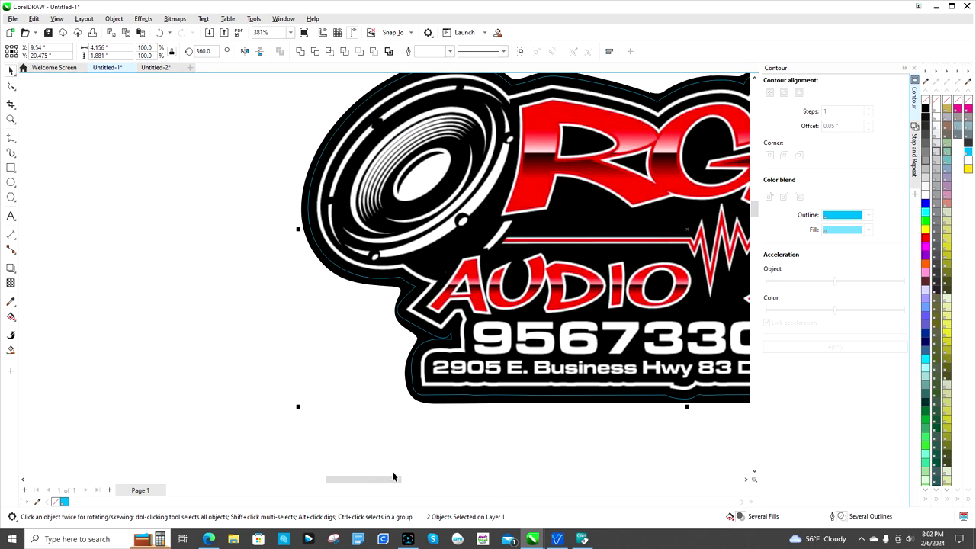
pyautogui.moveTo(393, 476); pyautogui.dragTo(436, 477)
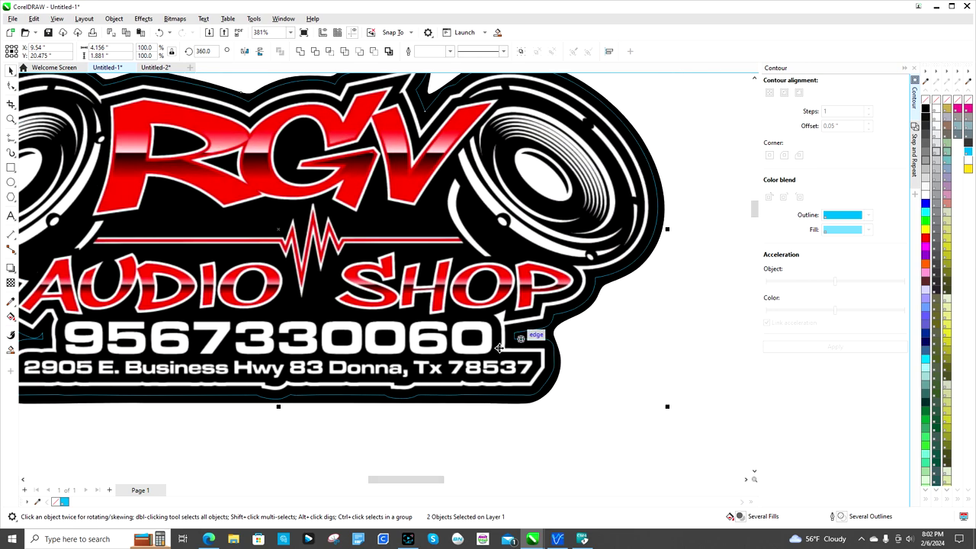
pyautogui.moveTo(414, 131); pyautogui.dragTo(460, 234)
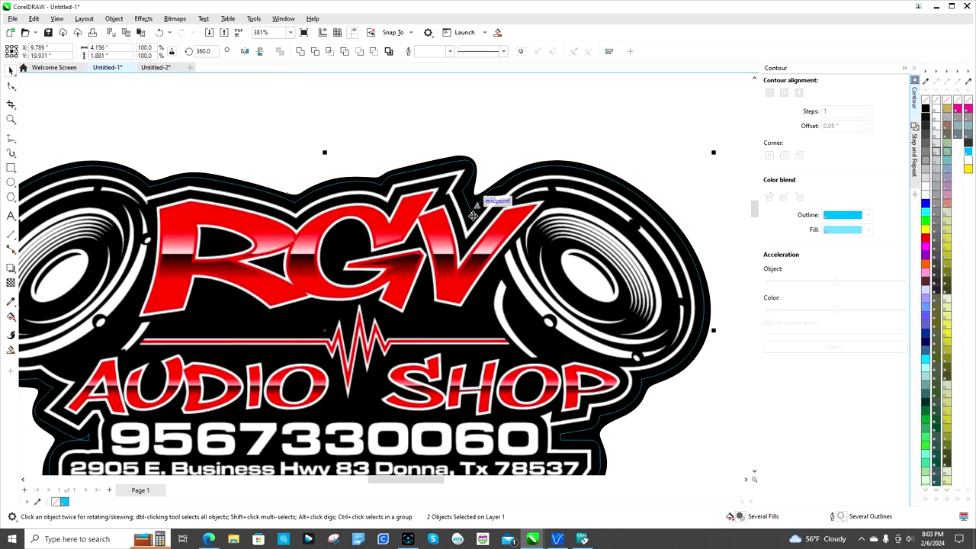
pyautogui.scroll(2, 469, 210)
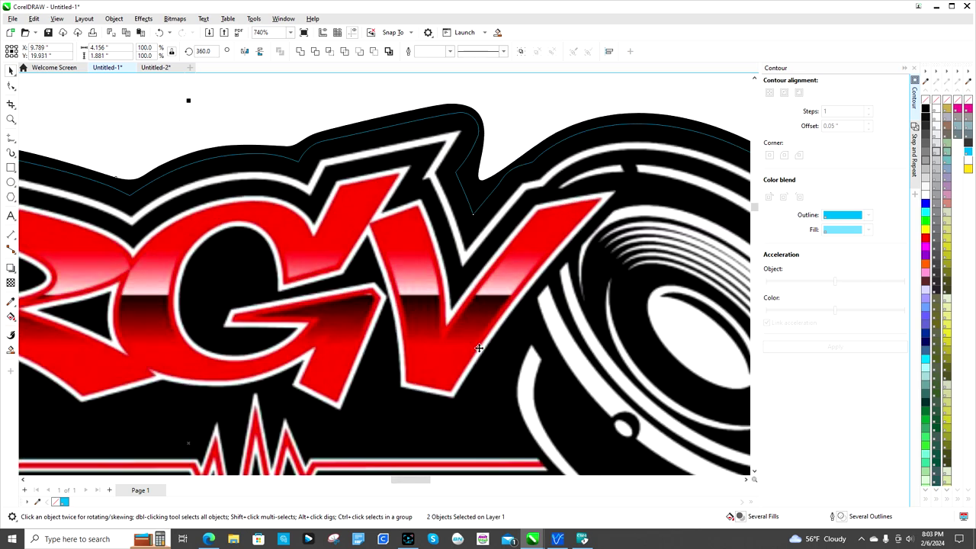
pyautogui.scroll(-4, 448, 266)
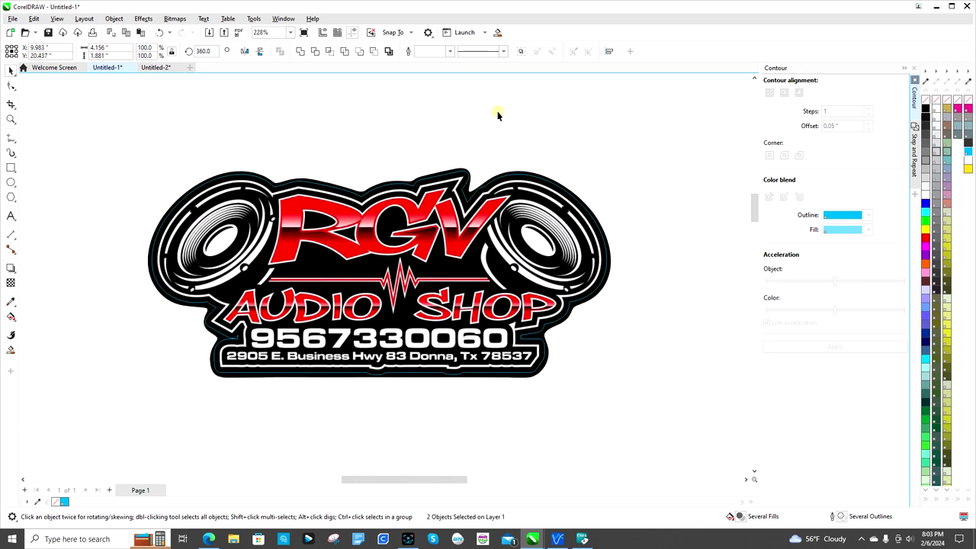
# - Move the cut contour off the logo into the empty area below it
pyautogui.click(497, 115)
pyautogui.scroll(-2, 370, 183)
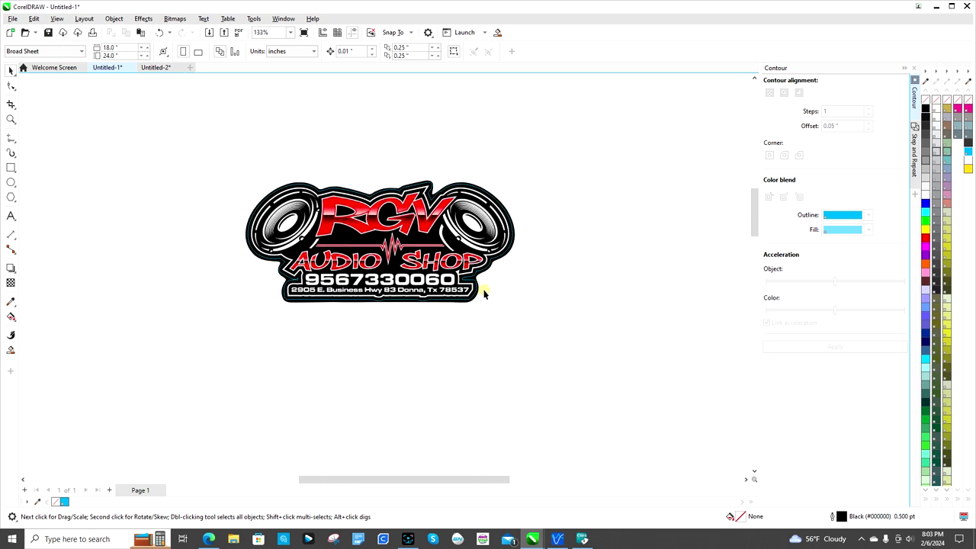
pyautogui.click(474, 285)
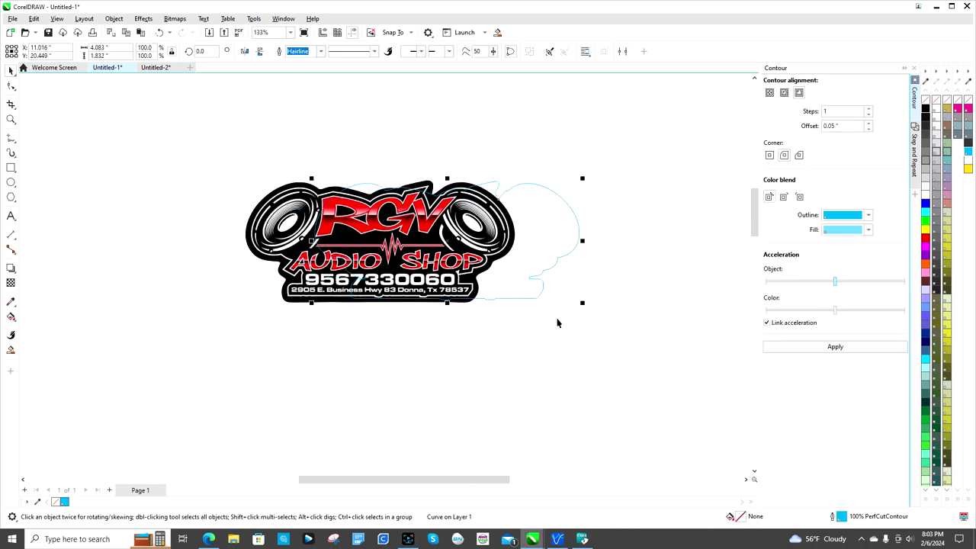
pyautogui.moveTo(559, 268); pyautogui.dragTo(626, 407)
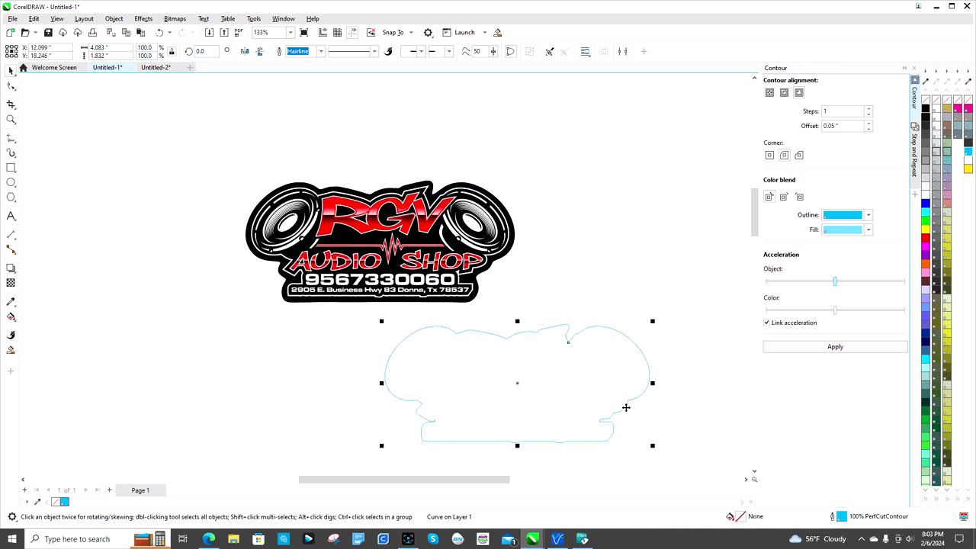
pyautogui.click(688, 435)
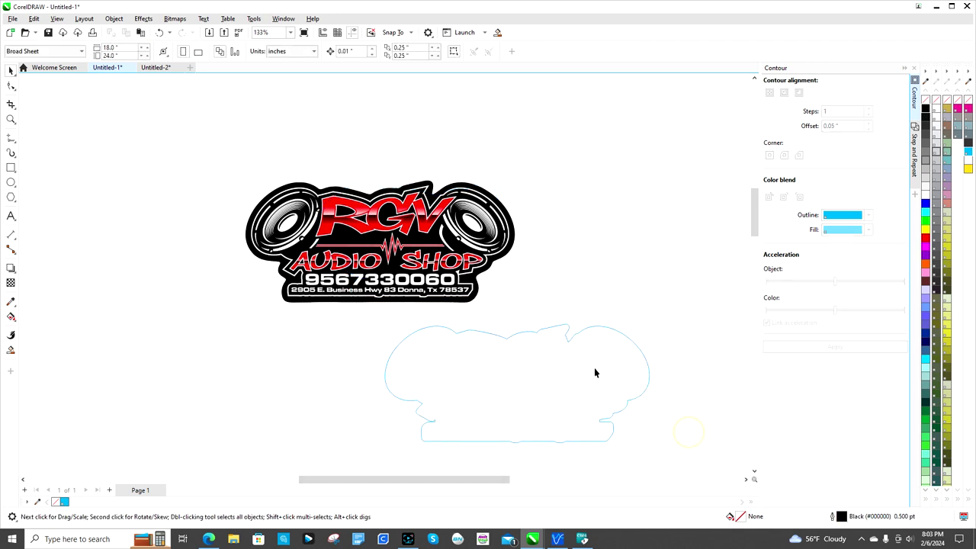
# - Display the cut contour's nodes with the Shape tool and examine their distribution around the outline
pyautogui.click(486, 336)
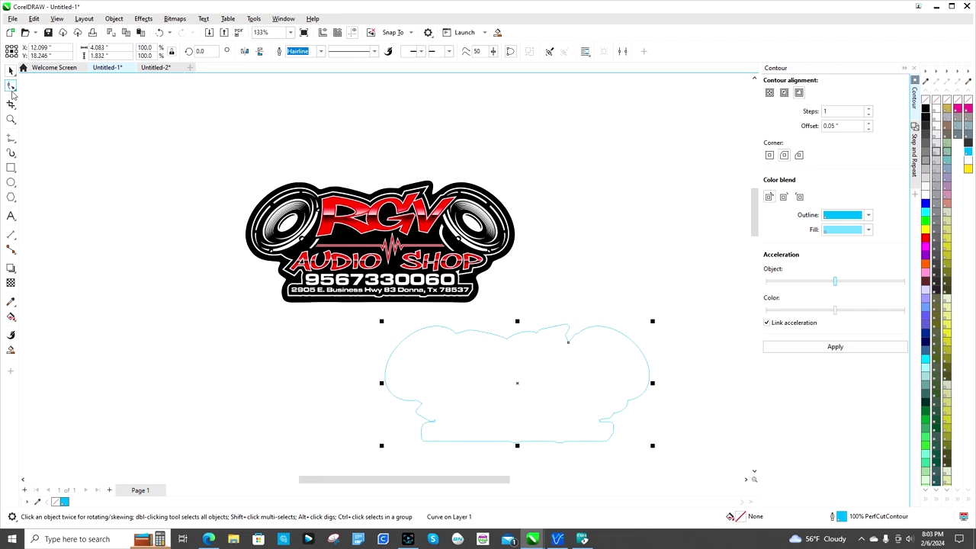
pyautogui.click(11, 85)
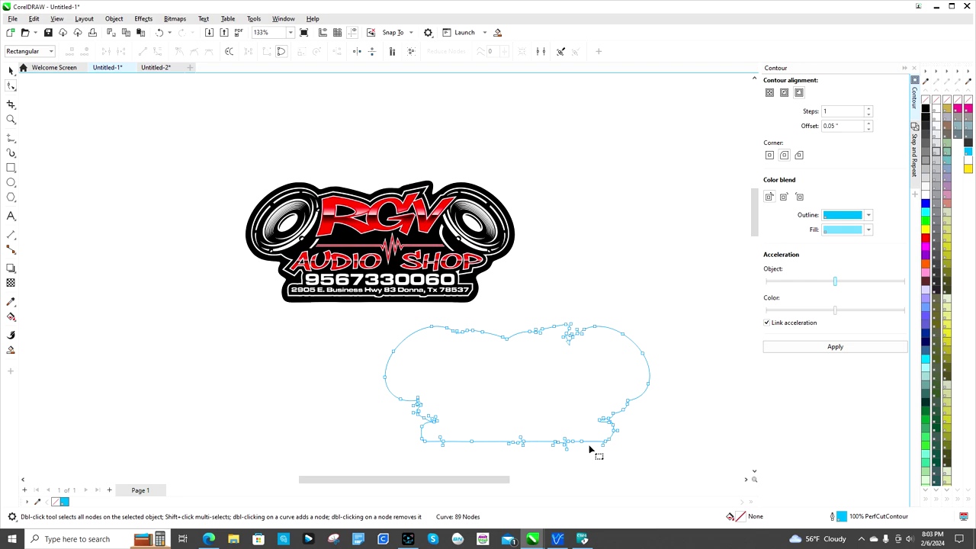
pyautogui.hotkey('shift', 'F2')
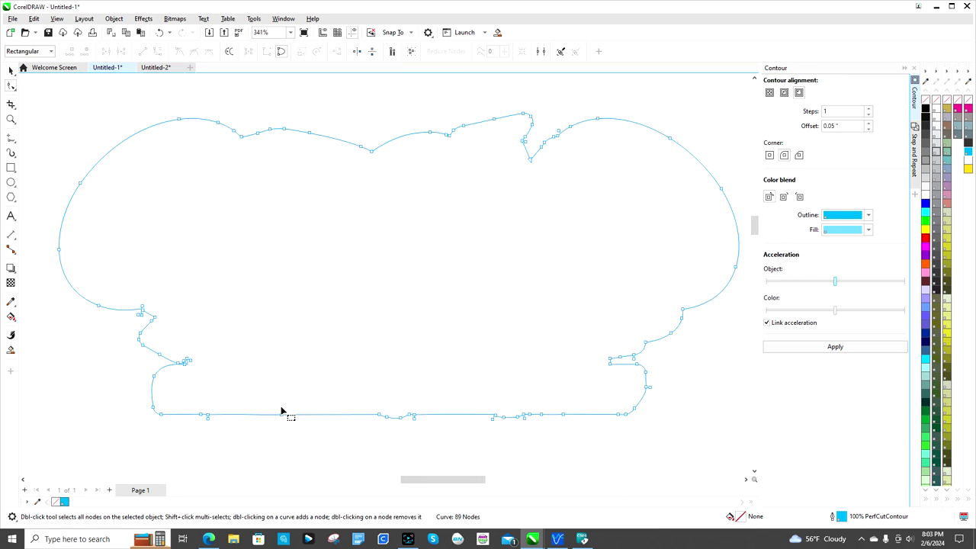
pyautogui.scroll(-2, 240, 363)
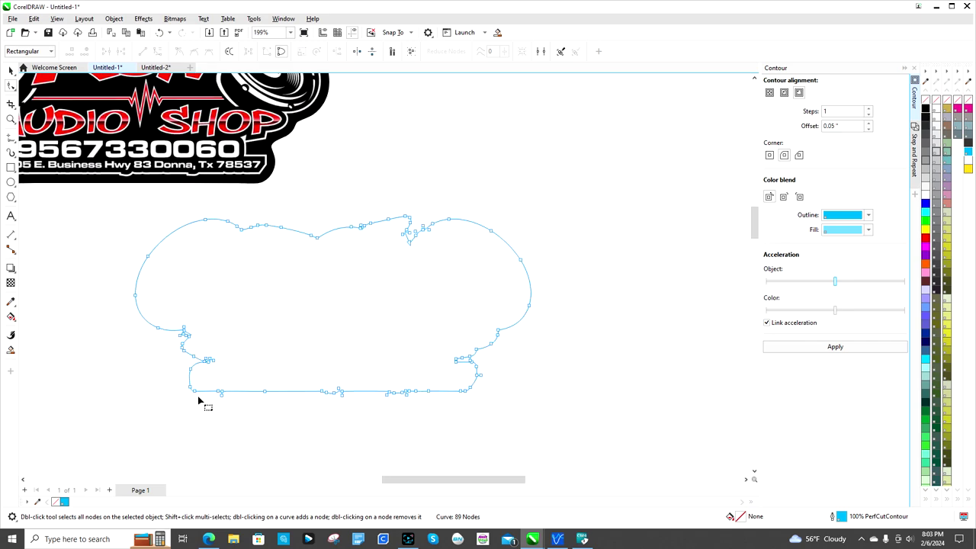
pyautogui.scroll(-2, 101, 329)
pyautogui.moveTo(420, 479); pyautogui.dragTo(353, 482)
pyautogui.scroll(3, 440, 243)
pyautogui.scroll(-2, 468, 333)
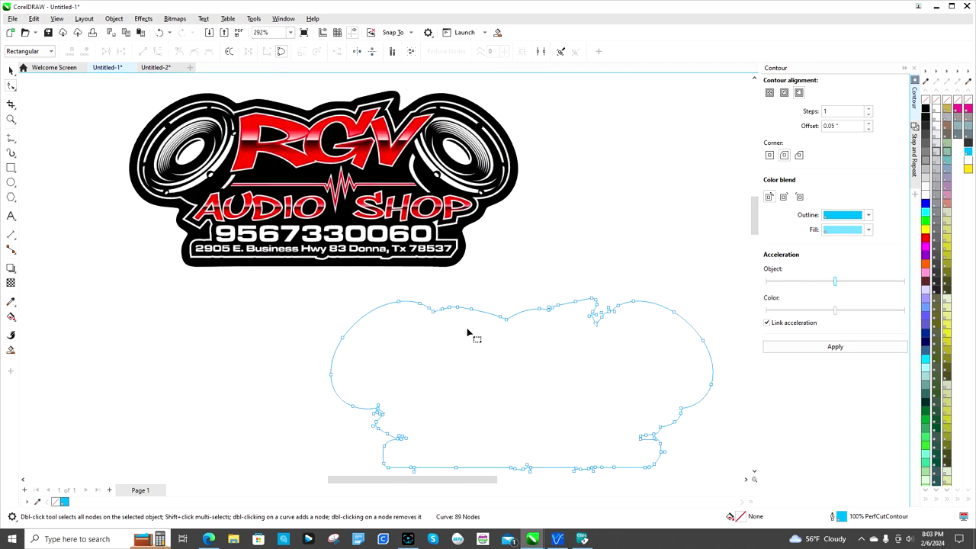
pyautogui.moveTo(754, 212); pyautogui.dragTo(757, 223)
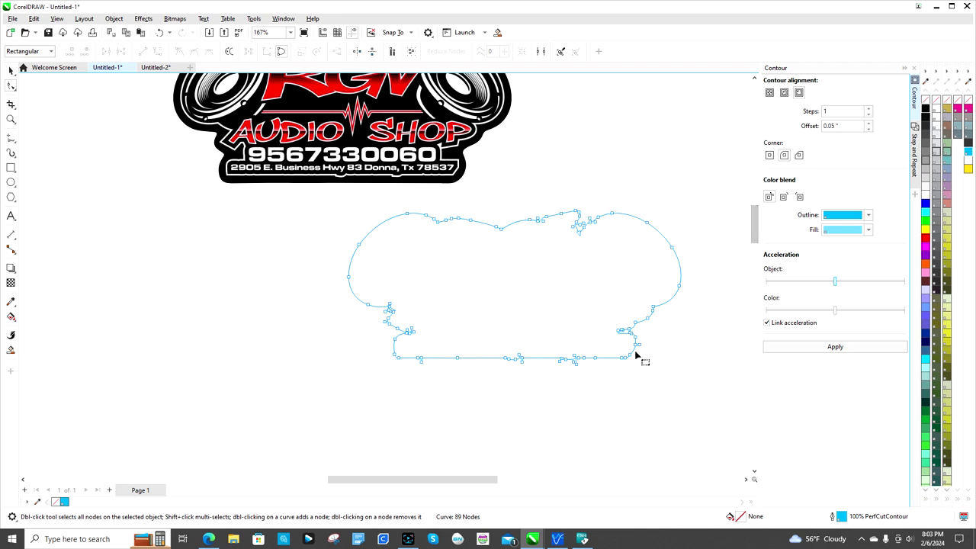
pyautogui.scroll(2, 683, 253)
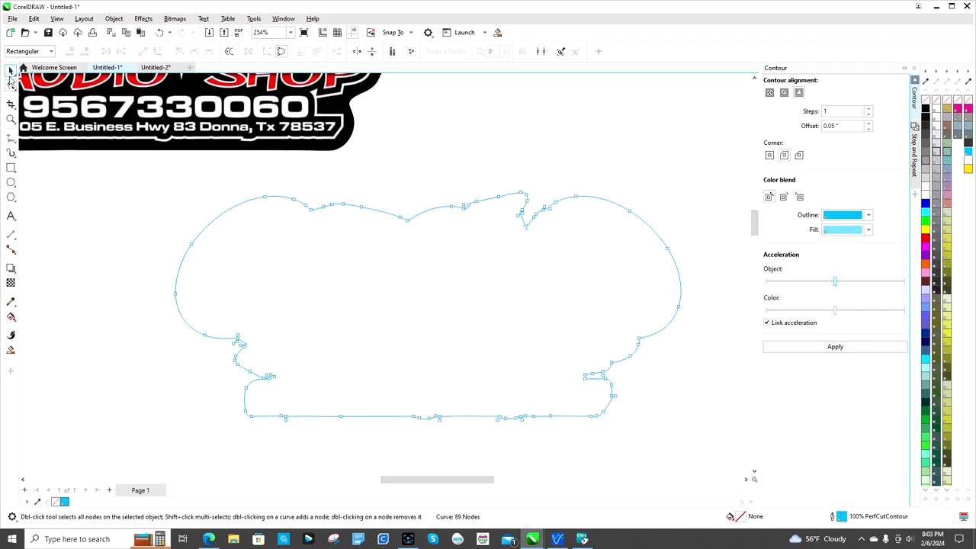
pyautogui.click(16, 90)
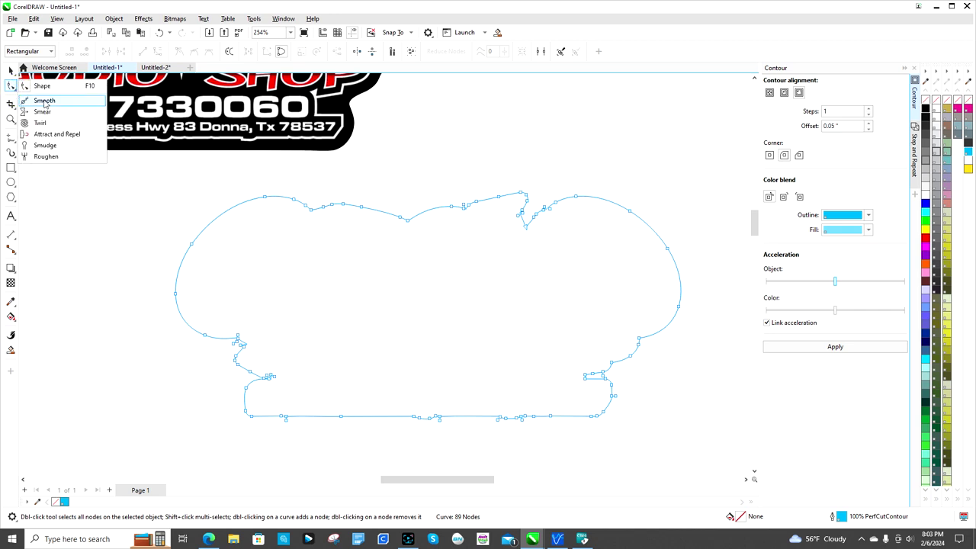
pyautogui.click(44, 102)
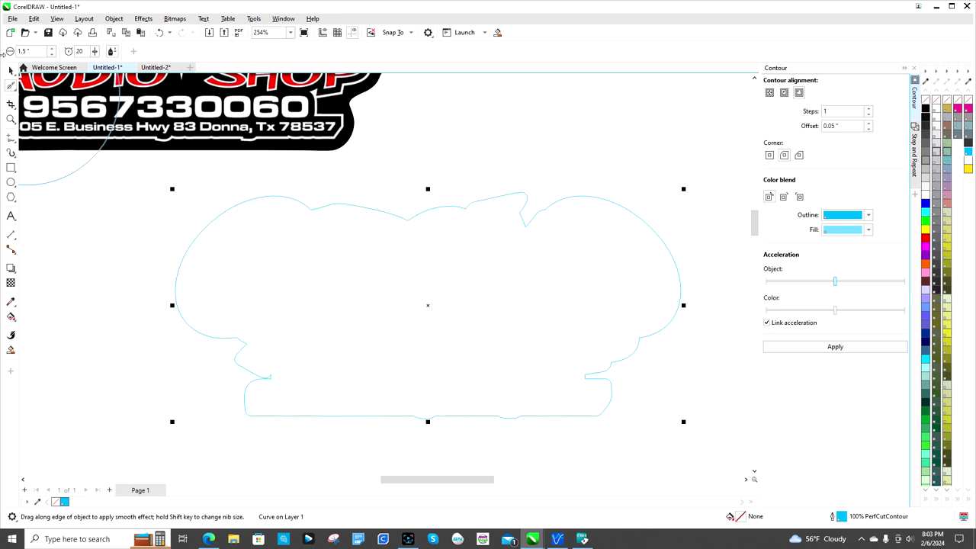
pyautogui.click(16, 89)
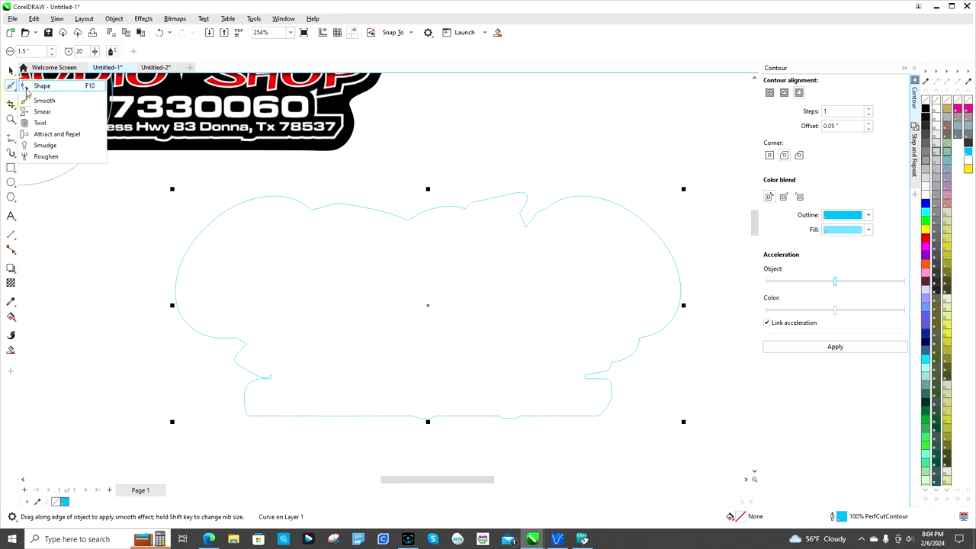
pyautogui.click(41, 87)
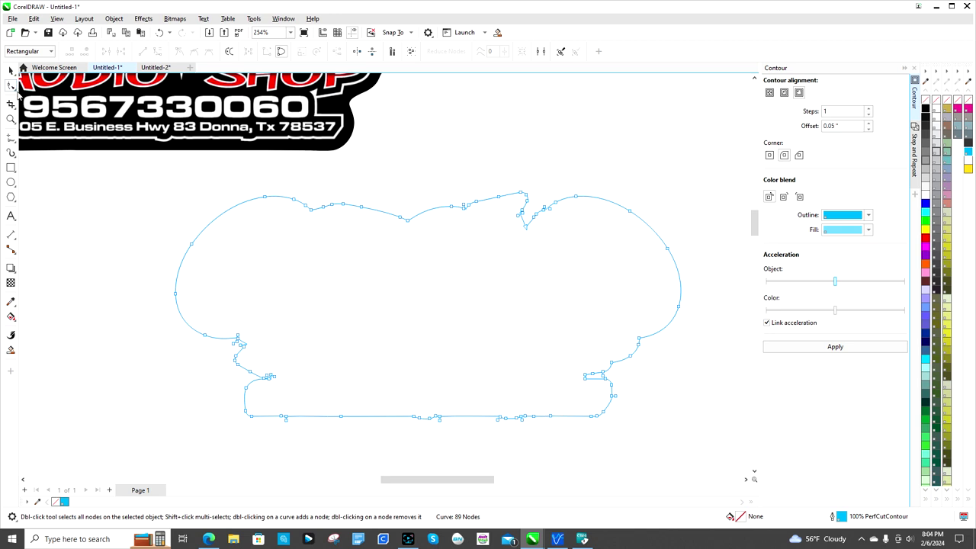
# - Smooth the entire cut contour using the Smooth tool with a 1.5-inch nib and a rate of 20, and display its nodes
pyautogui.click(14, 89)
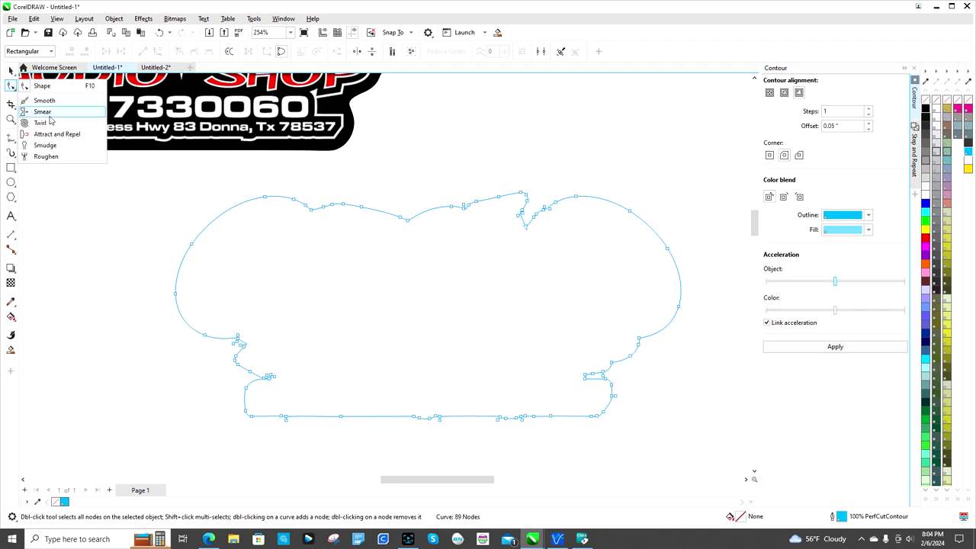
pyautogui.click(44, 101)
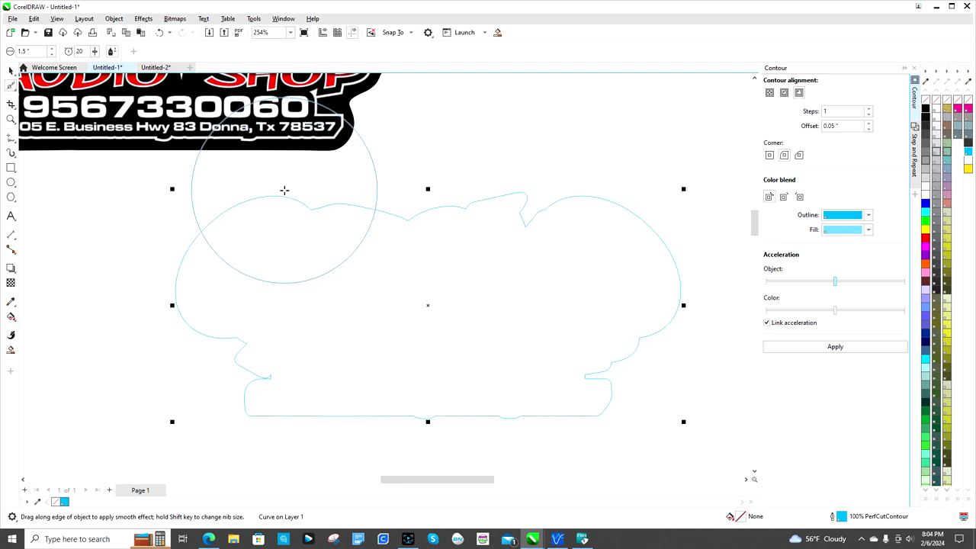
pyautogui.moveTo(283, 193)
pyautogui.mouseDown()
pyautogui.moveTo(424, 219)
pyautogui.moveTo(487, 206)
pyautogui.moveTo(503, 226)
pyautogui.moveTo(547, 209)
pyautogui.moveTo(594, 208)
pyautogui.moveTo(651, 258)
pyautogui.moveTo(669, 309)
pyautogui.moveTo(632, 357)
pyautogui.moveTo(601, 371)
pyautogui.moveTo(624, 391)
pyautogui.moveTo(586, 413)
pyautogui.moveTo(381, 423)
pyautogui.moveTo(277, 404)
pyautogui.moveTo(191, 314)
pyautogui.moveTo(174, 270)
pyautogui.moveTo(194, 241)
pyautogui.moveTo(290, 203)
pyautogui.mouseUp()
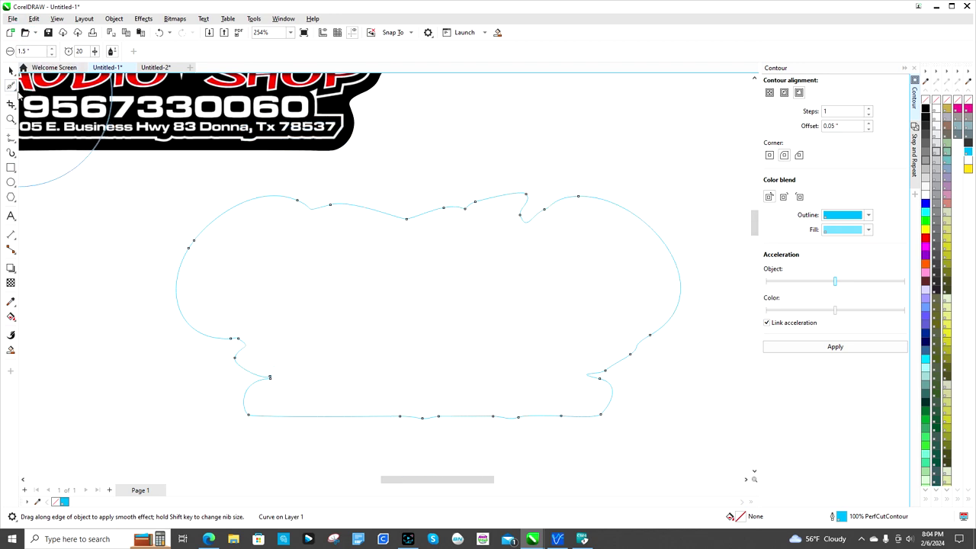
pyautogui.click(15, 90)
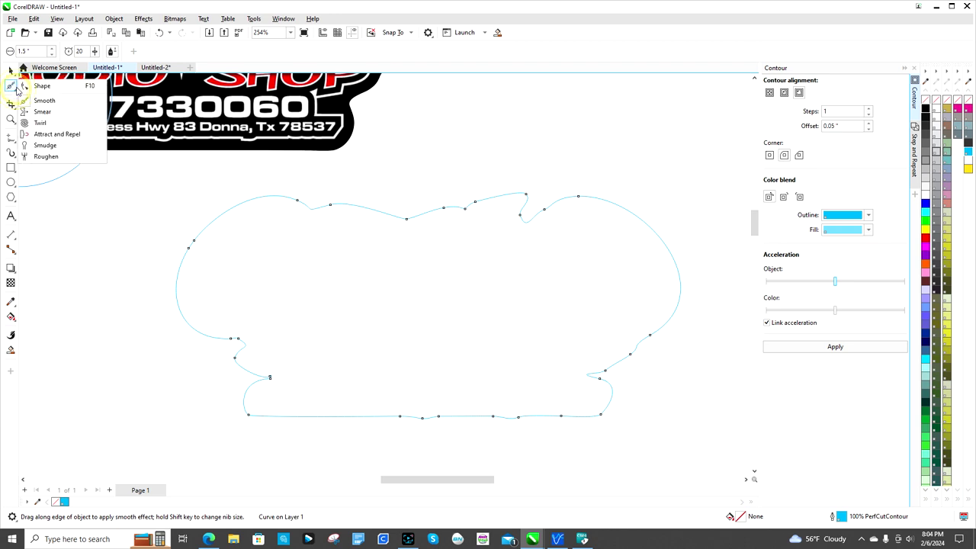
pyautogui.click(29, 84)
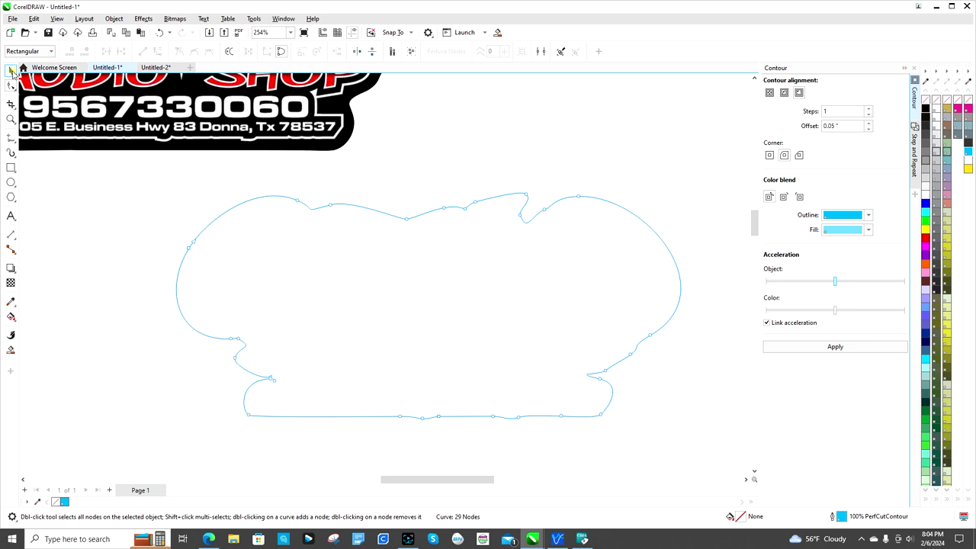
# - Align the smoothed cut contour with the logo bitmap, centred horizontally and vertically, and check its fit around the edge
pyautogui.click(12, 70)
pyautogui.scroll(-2, 534, 166)
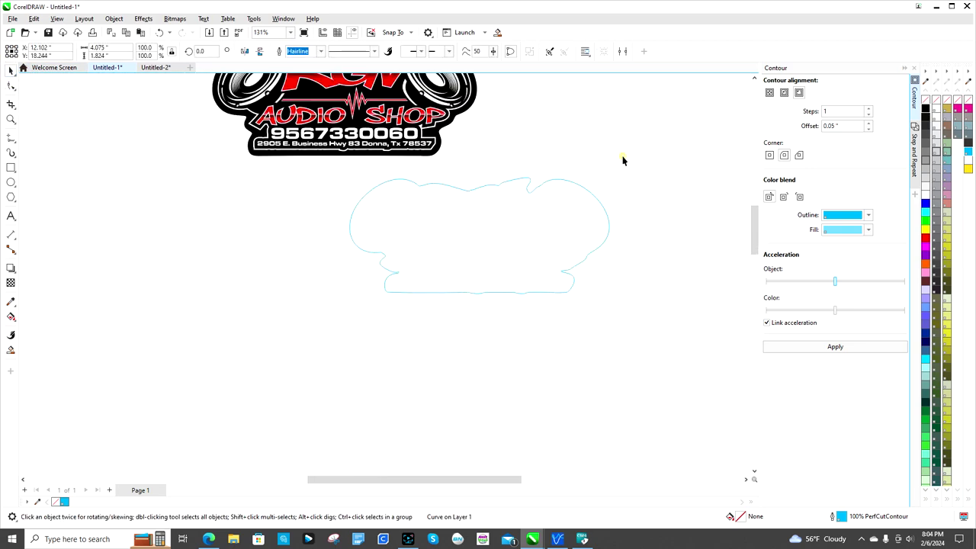
pyautogui.click(622, 160)
pyautogui.click(596, 203)
pyautogui.scroll(-2, 616, 243)
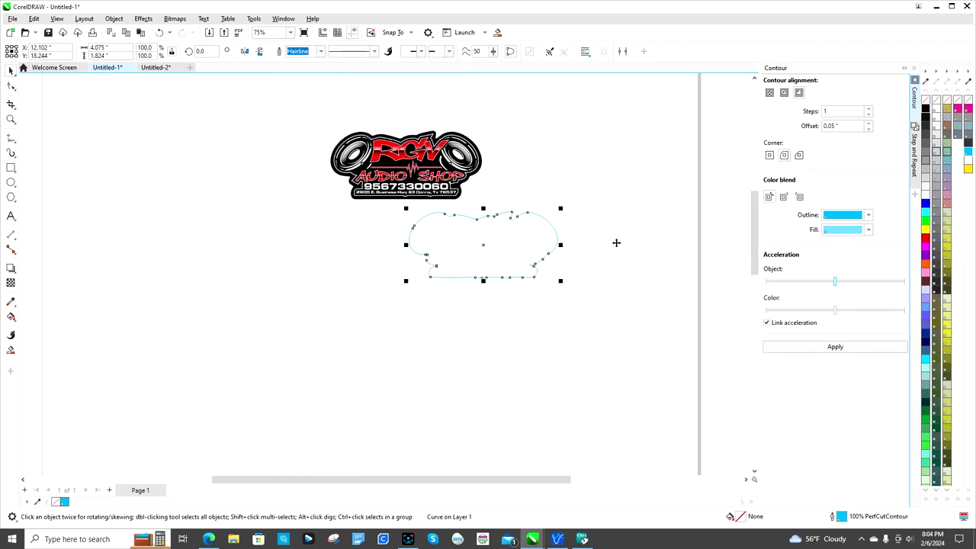
pyautogui.moveTo(751, 241)
pyautogui.mouseDown()
pyautogui.moveTo(753, 210)
pyautogui.moveTo(753, 221)
pyautogui.mouseUp()
pyautogui.keyDown('shift'); pyautogui.click(389, 255); pyautogui.keyUp('shift')
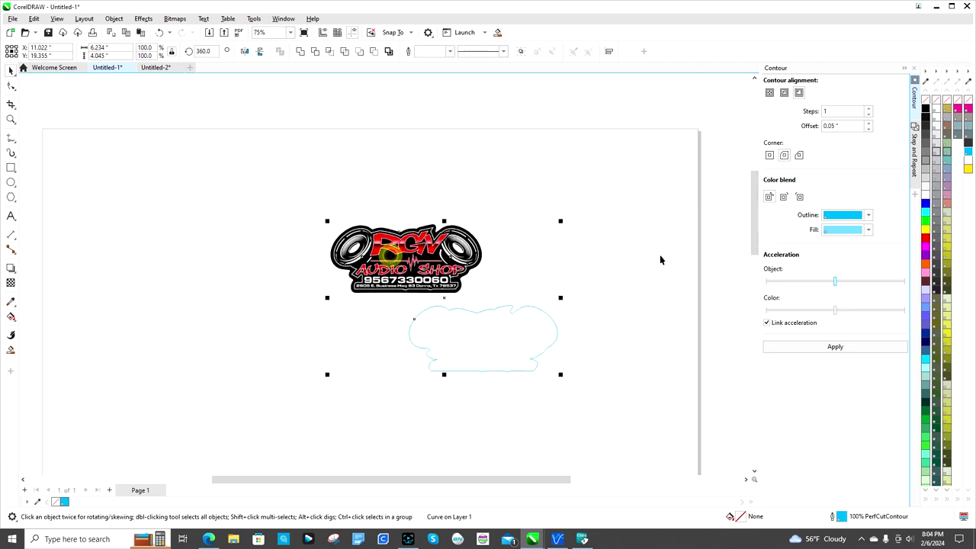
pyautogui.press('e')
pyautogui.press('c')
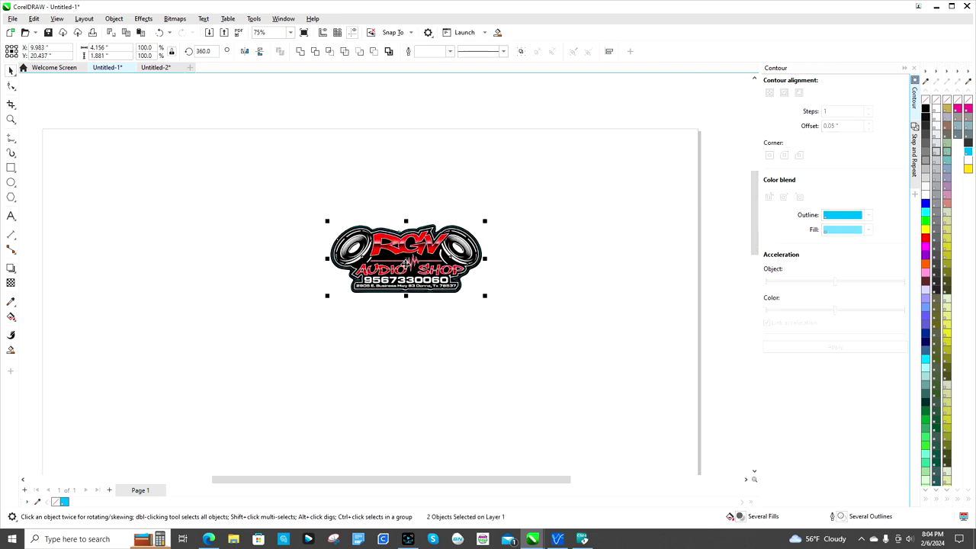
pyautogui.scroll(3, 406, 260)
pyautogui.scroll(2, 363, 230)
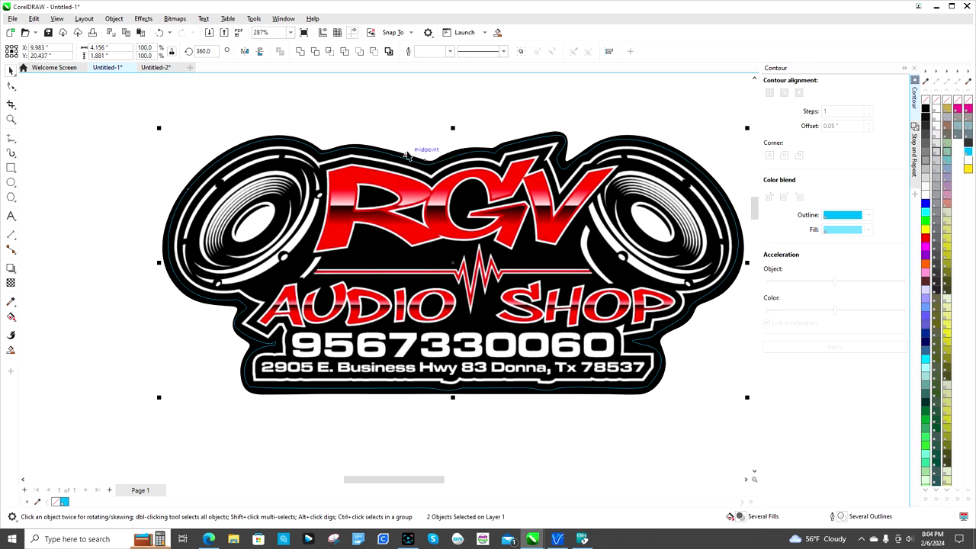
# - Examine the cut contour's fit around the logo, especially in the notches on both sides of the phone number and along the bottom edge
pyautogui.scroll(1, 431, 158)
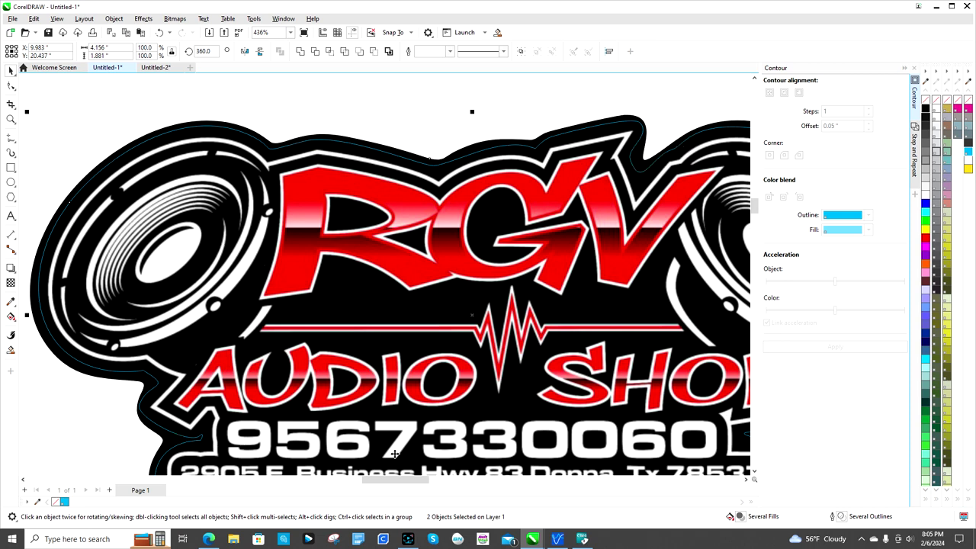
pyautogui.scroll(1, 177, 440)
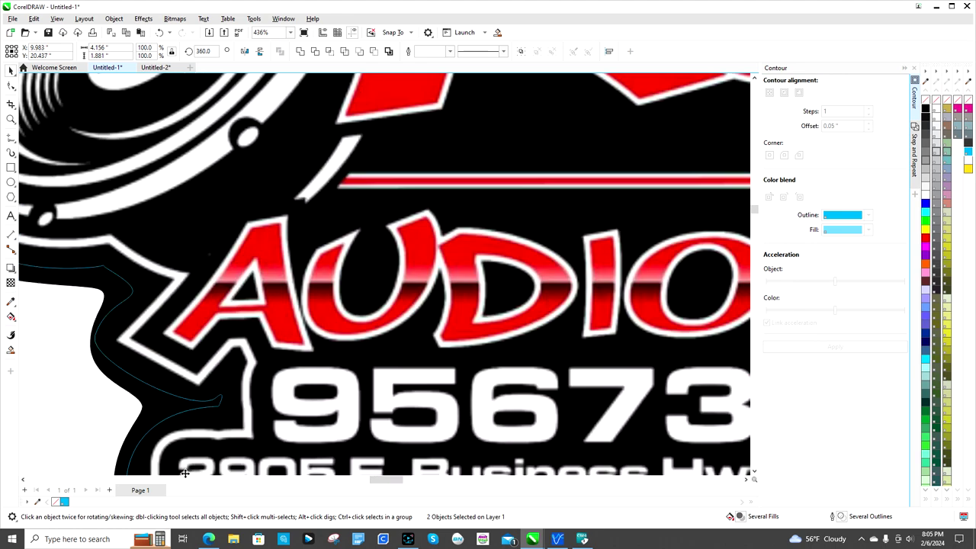
pyautogui.scroll(1, 167, 438)
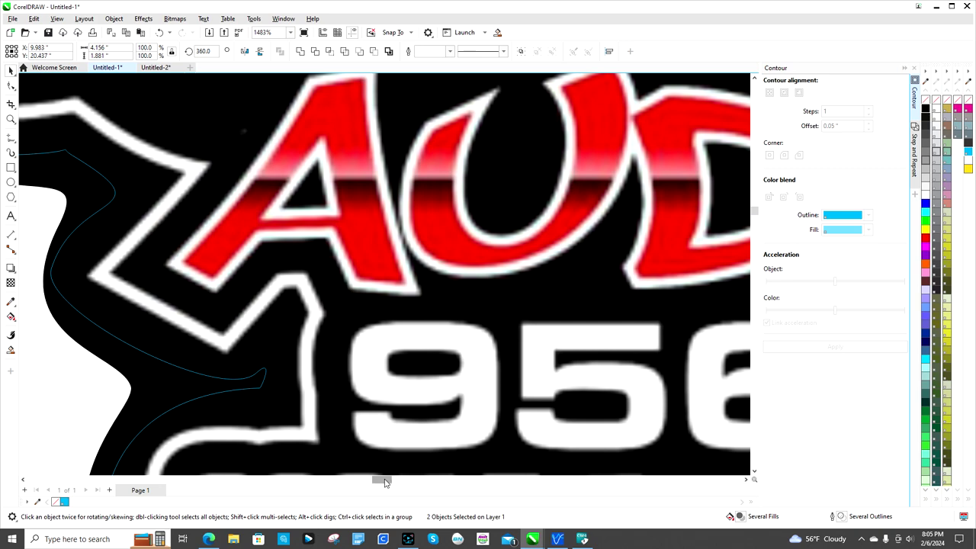
pyautogui.moveTo(385, 480); pyautogui.dragTo(436, 483)
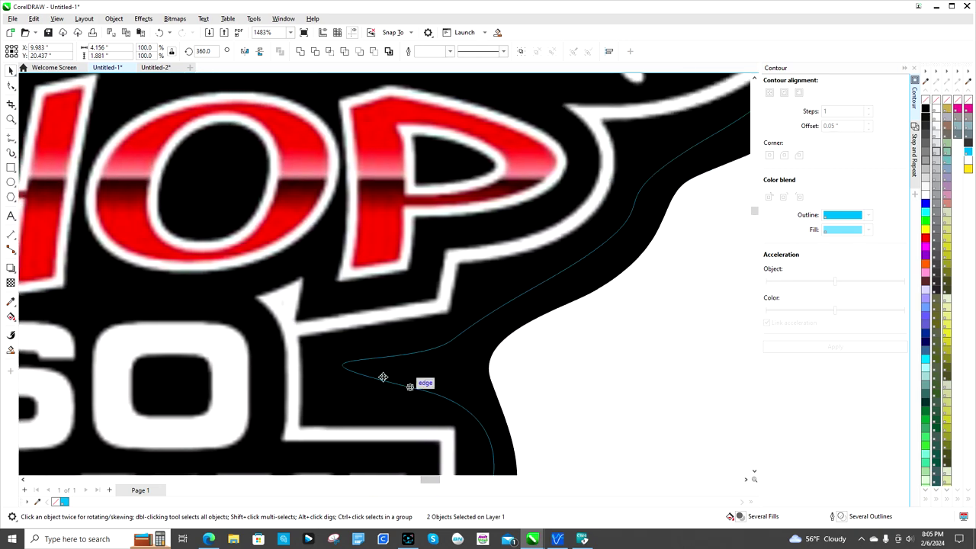
pyautogui.scroll(-1, 343, 398)
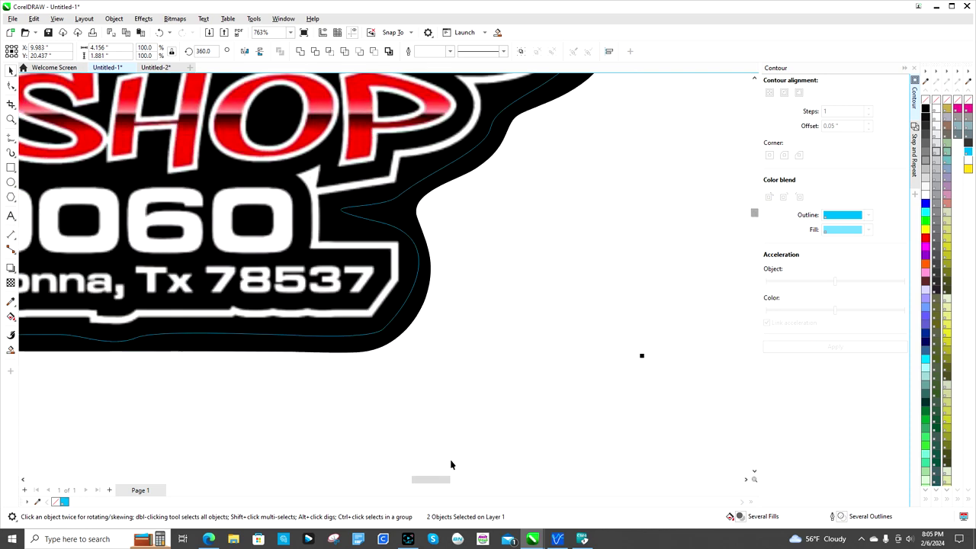
pyautogui.moveTo(447, 474); pyautogui.dragTo(419, 479)
pyautogui.scroll(-1, 457, 388)
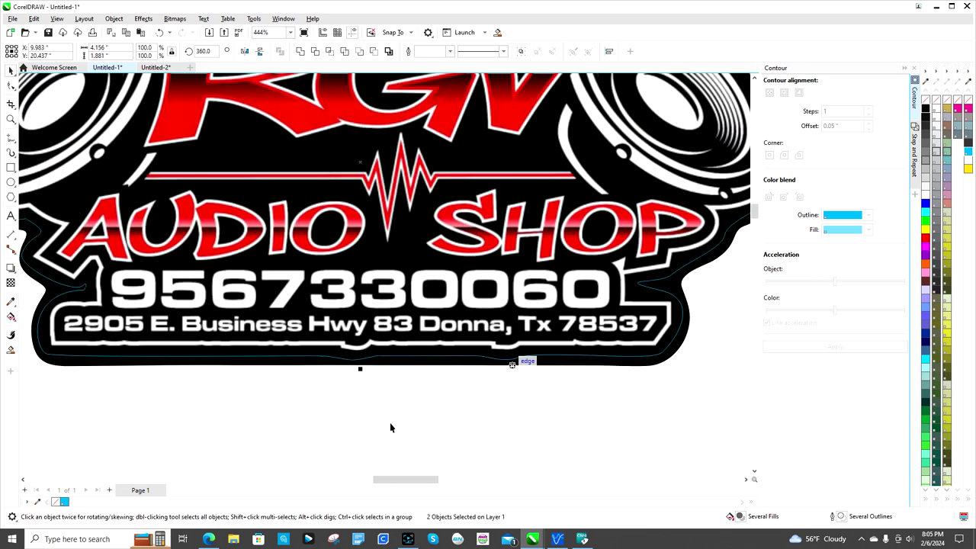
# - Delete the two nodes that make the cut contour bulge downward along its bottom edge below the address line
pyautogui.click(14, 89)
pyautogui.click(29, 88)
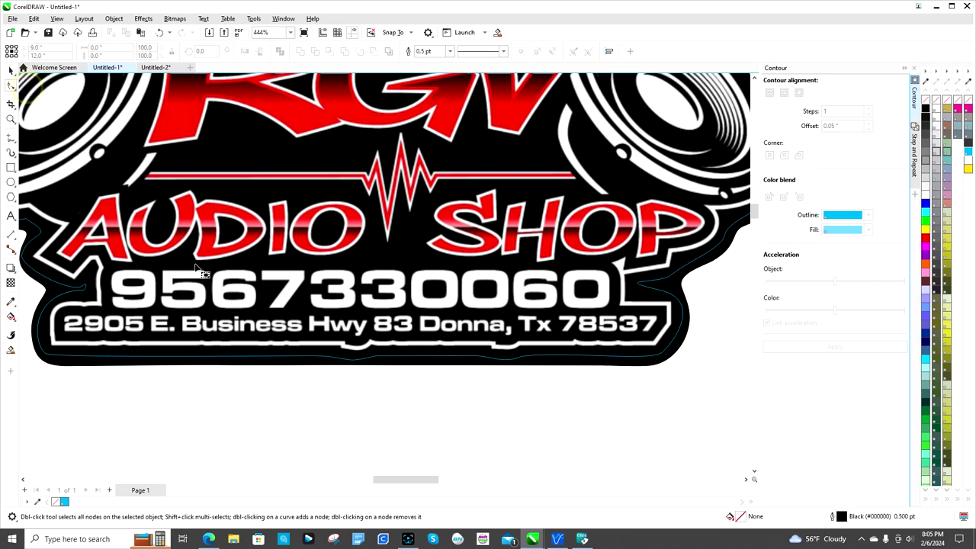
pyautogui.scroll(1, 260, 357)
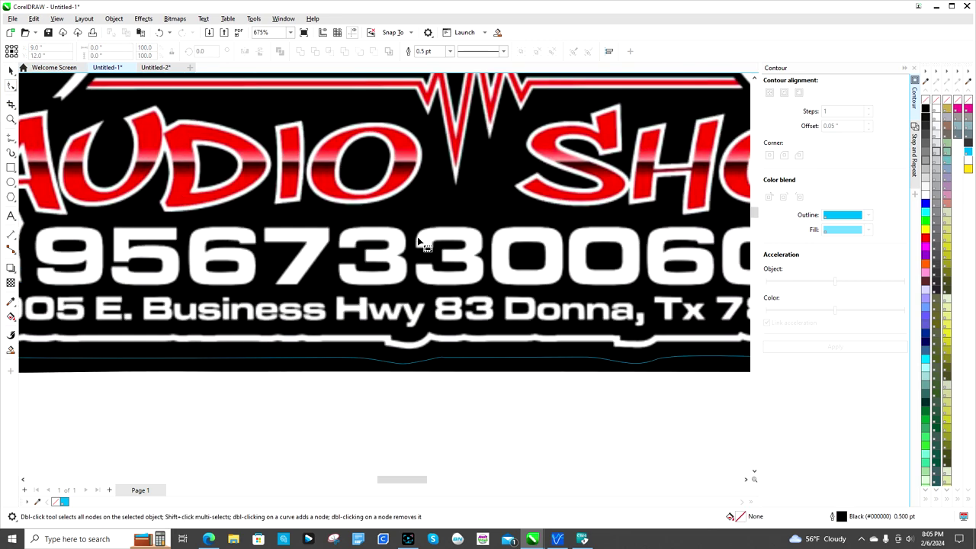
pyautogui.scroll(-2, 427, 248)
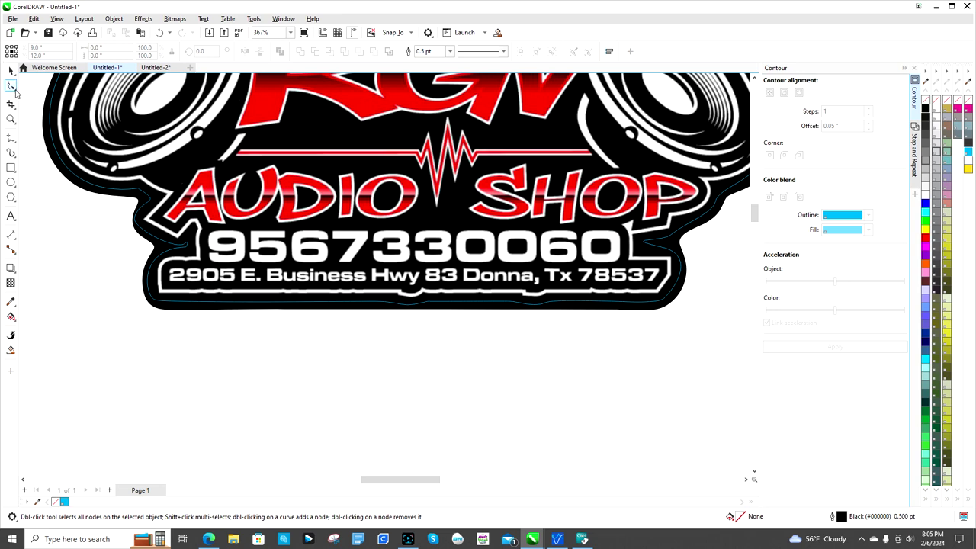
pyautogui.click(16, 93)
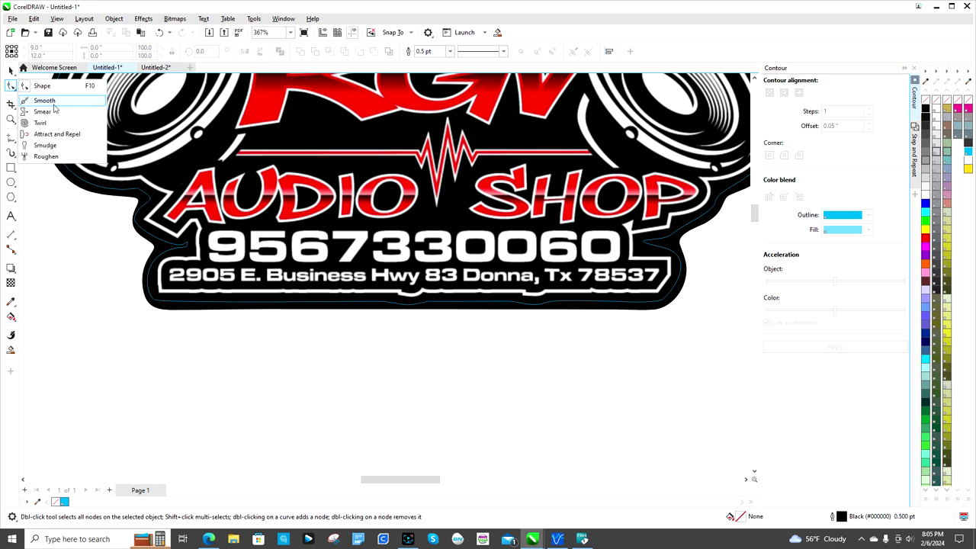
pyautogui.click(413, 310)
pyautogui.scroll(1, 410, 307)
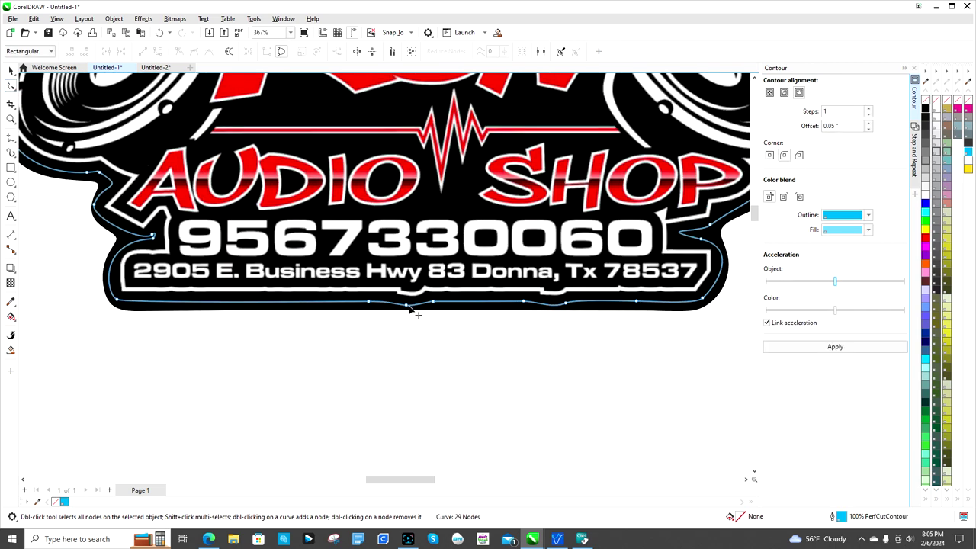
pyautogui.click(407, 305)
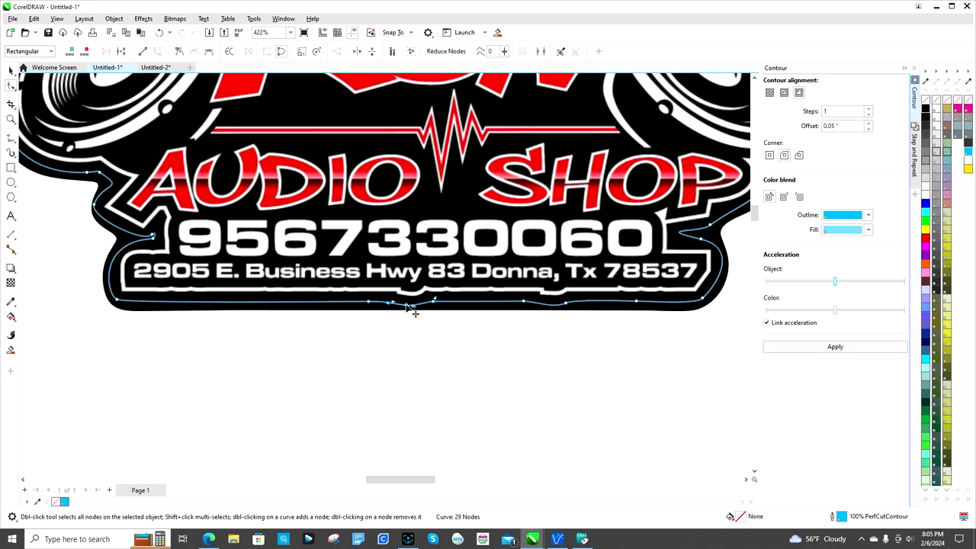
pyautogui.press('Delete')
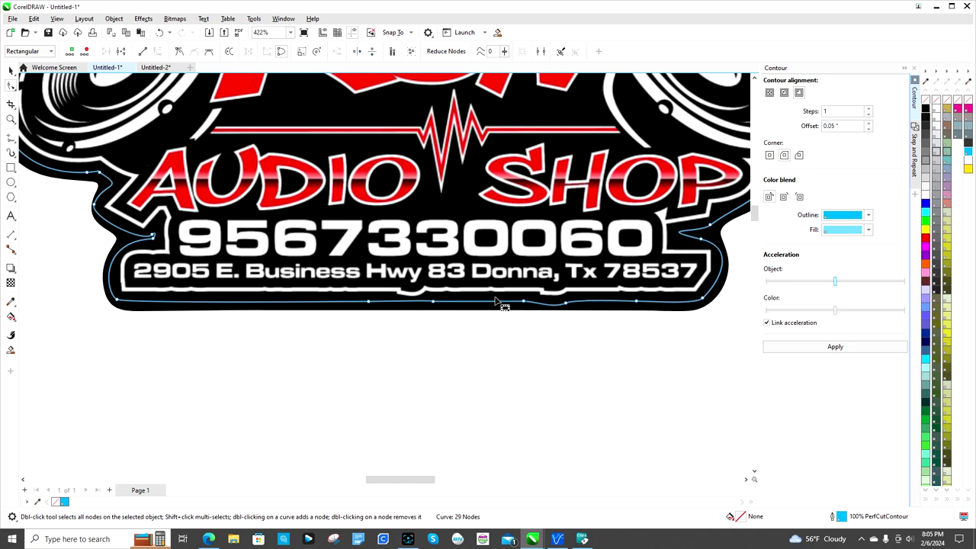
pyautogui.click(565, 304)
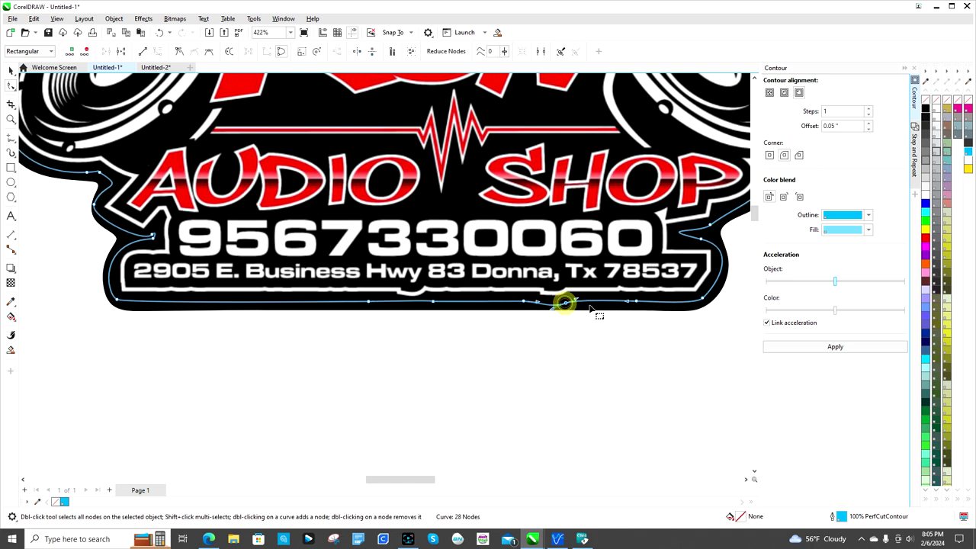
pyautogui.press('Delete')
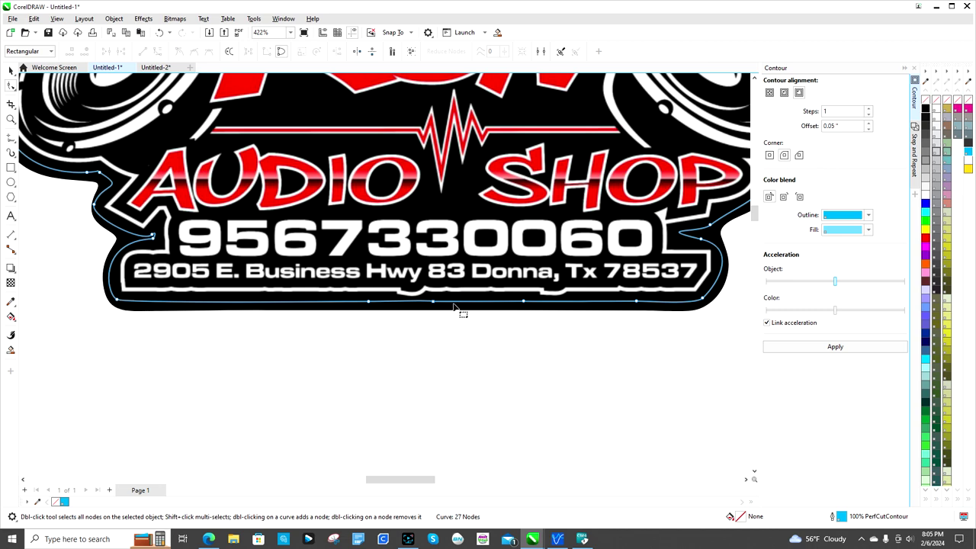
# - Add a node near each end of the cut contour's straight bottom edge, just inside the rounded corners
pyautogui.doubleClick(686, 303)
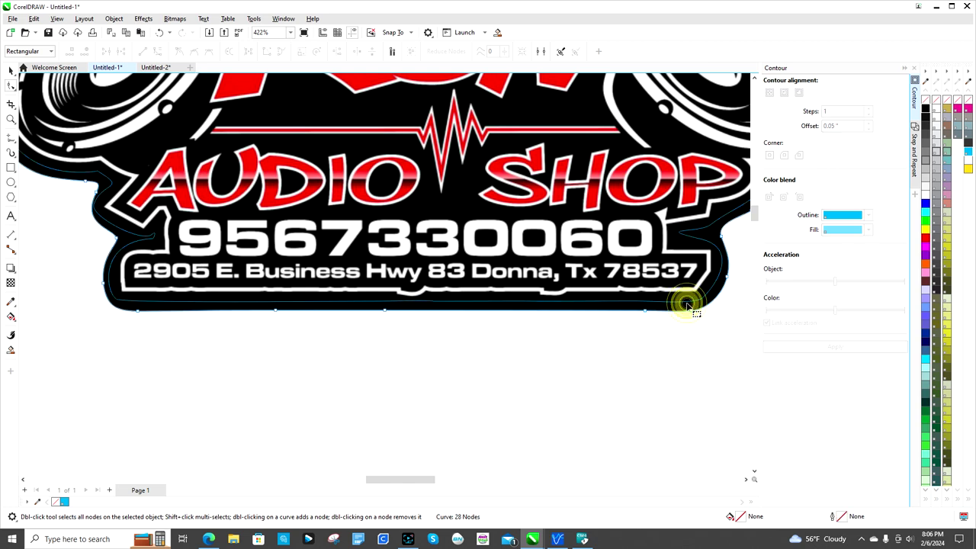
pyautogui.hotkey('ctrl', 'z')
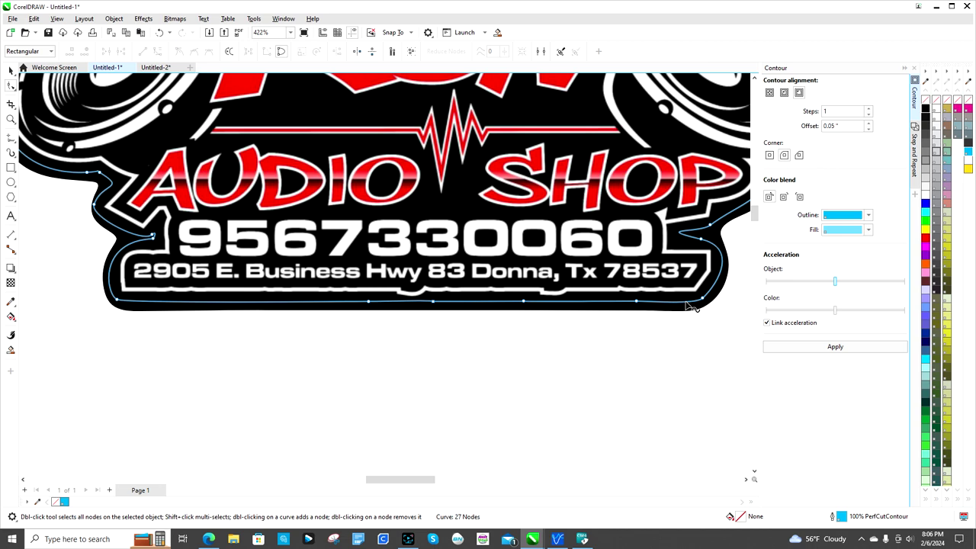
pyautogui.doubleClick(687, 303)
pyautogui.doubleClick(185, 304)
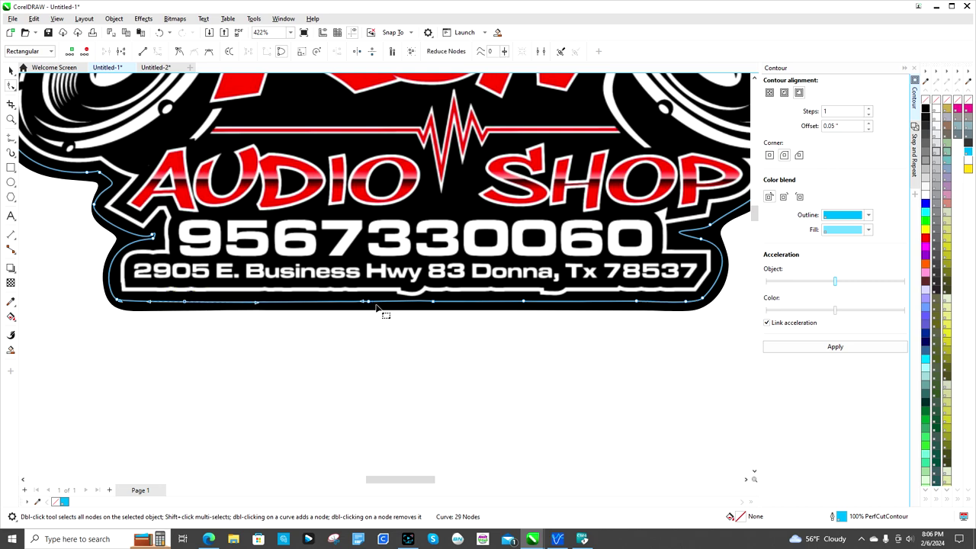
# - Delete the intermediate nodes on the contour's bottom edge between the two added end nodes
pyautogui.click(438, 308)
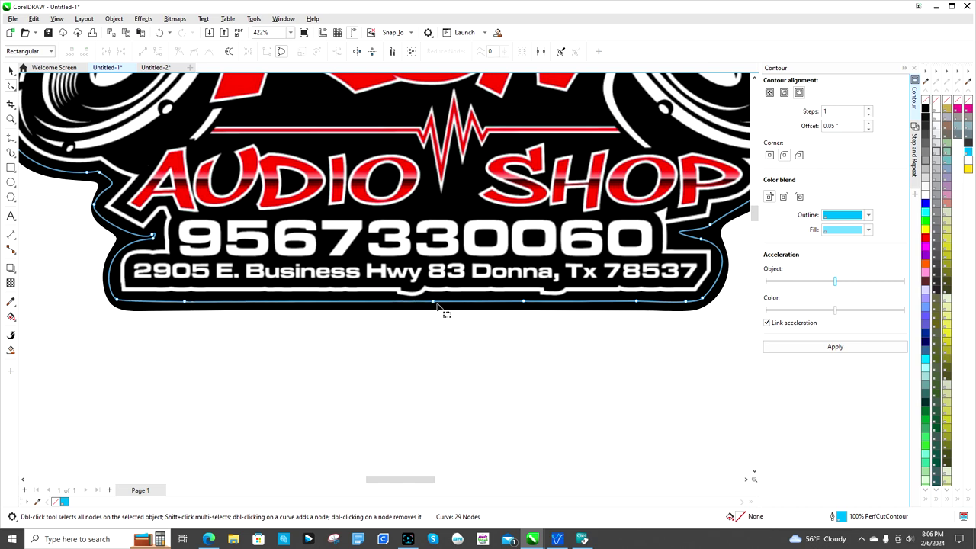
pyautogui.click(437, 305)
pyautogui.press('Delete')
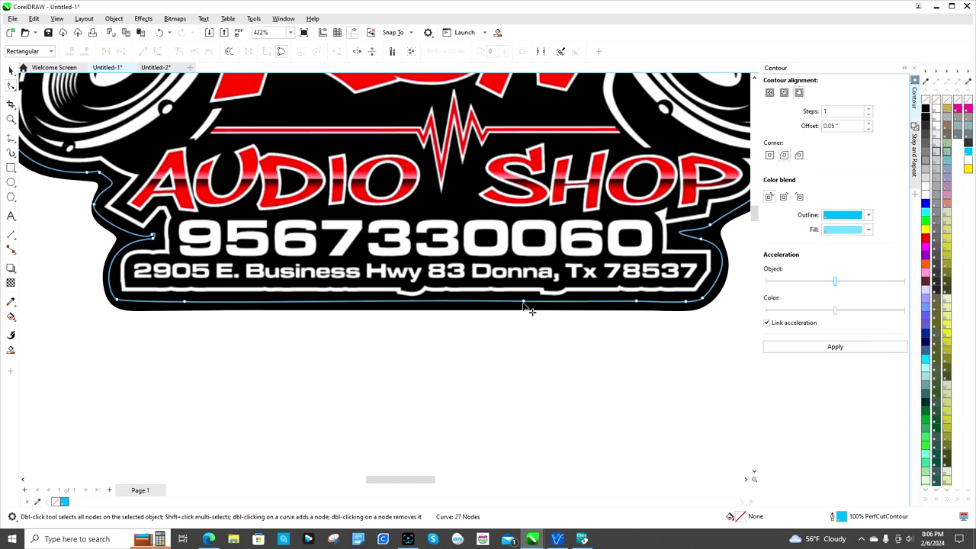
pyautogui.click(523, 303)
pyautogui.keyDown('shift'); pyautogui.click(637, 303); pyautogui.keyUp('shift')
pyautogui.press('Delete')
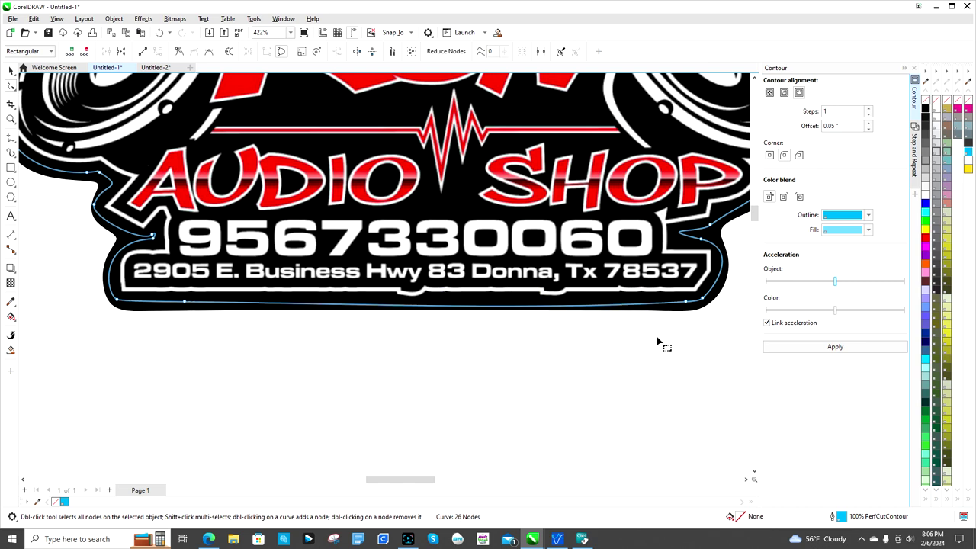
# - Straighten the contour's bottom edge by pulling its sagging curve segment upward and adjusting the curve handle of the right end node
pyautogui.click(686, 303)
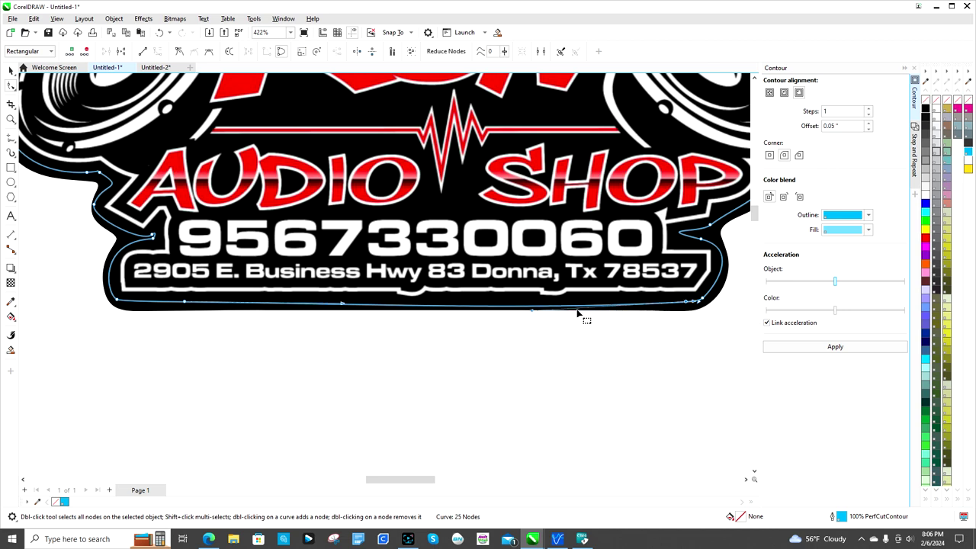
pyautogui.scroll(2, 547, 317)
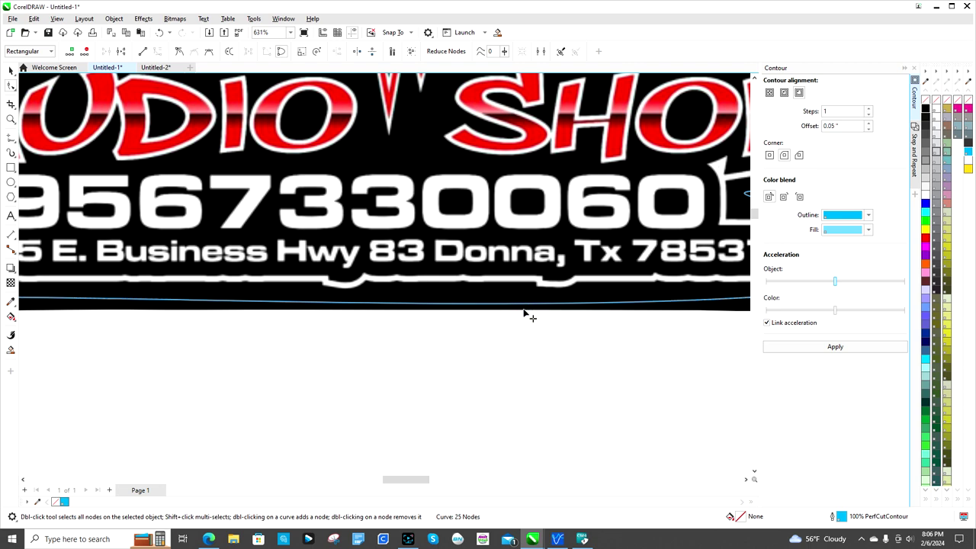
pyautogui.moveTo(524, 305); pyautogui.dragTo(523, 300)
pyautogui.scroll(-2, 472, 336)
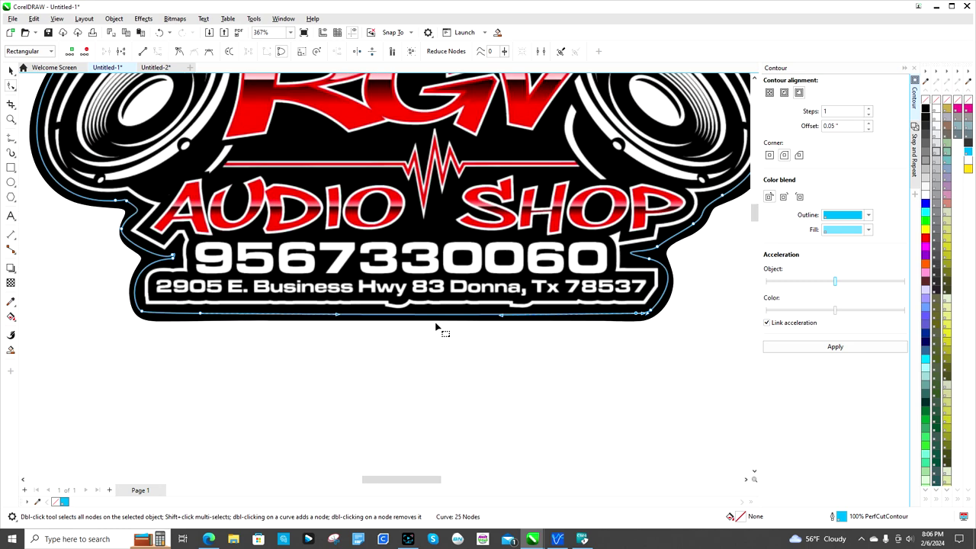
pyautogui.scroll(5, 503, 327)
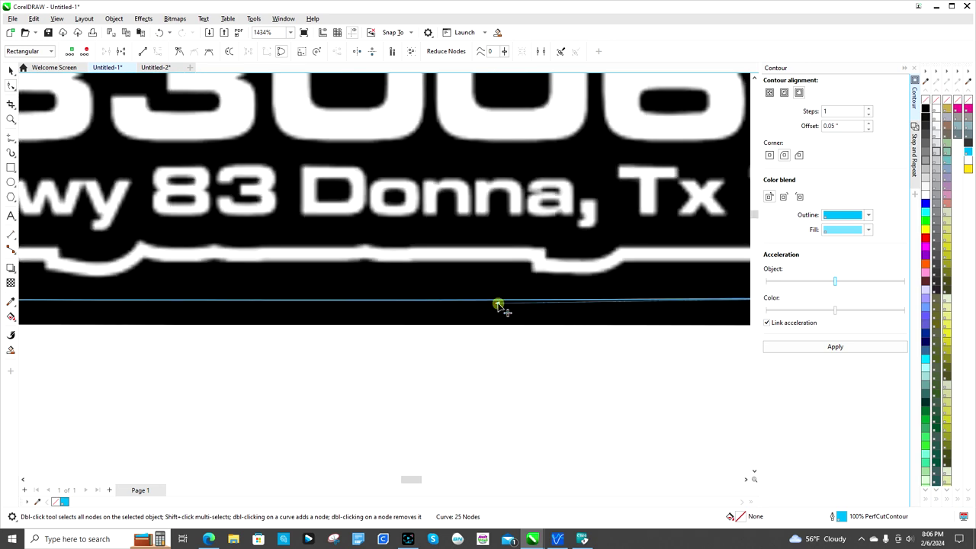
pyautogui.moveTo(497, 304); pyautogui.dragTo(496, 312)
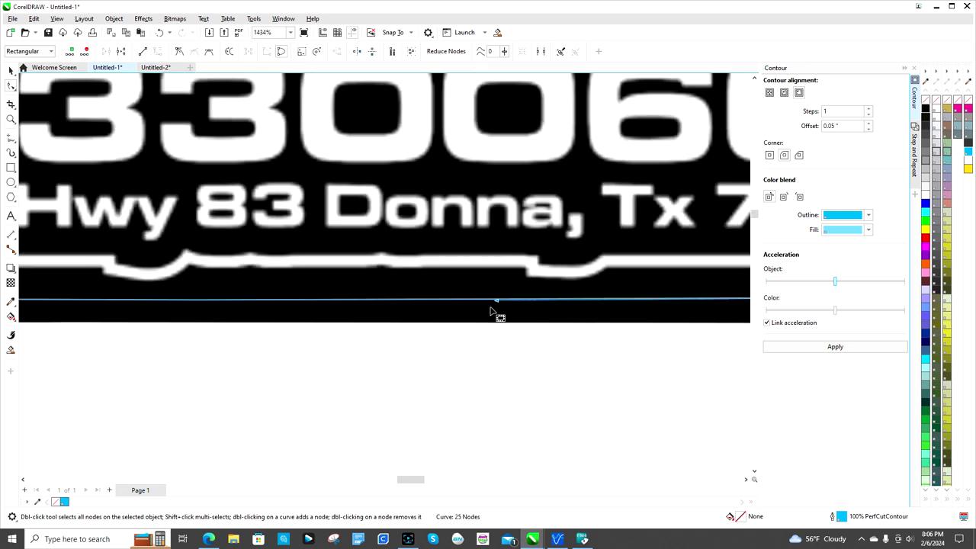
pyautogui.scroll(-3, 491, 309)
pyautogui.scroll(-1, 490, 308)
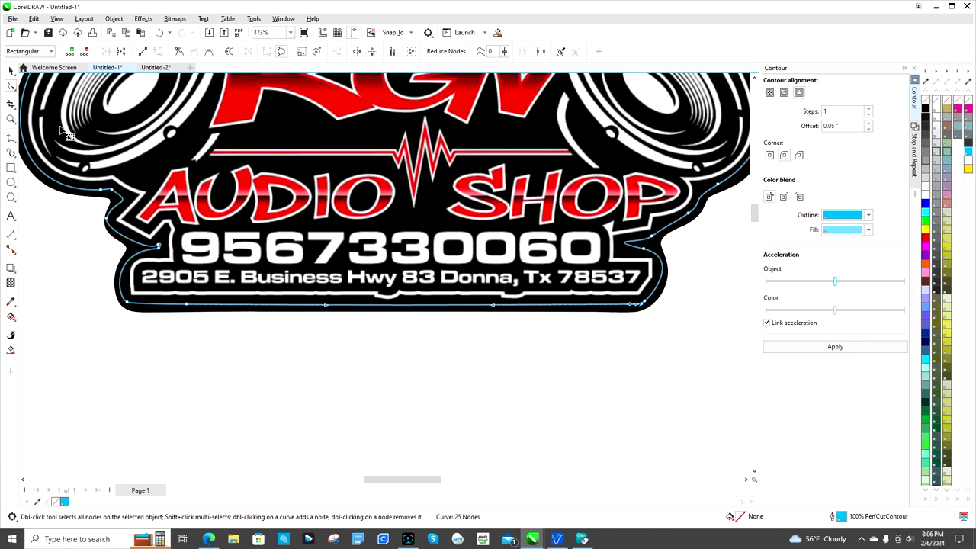
pyautogui.click(11, 70)
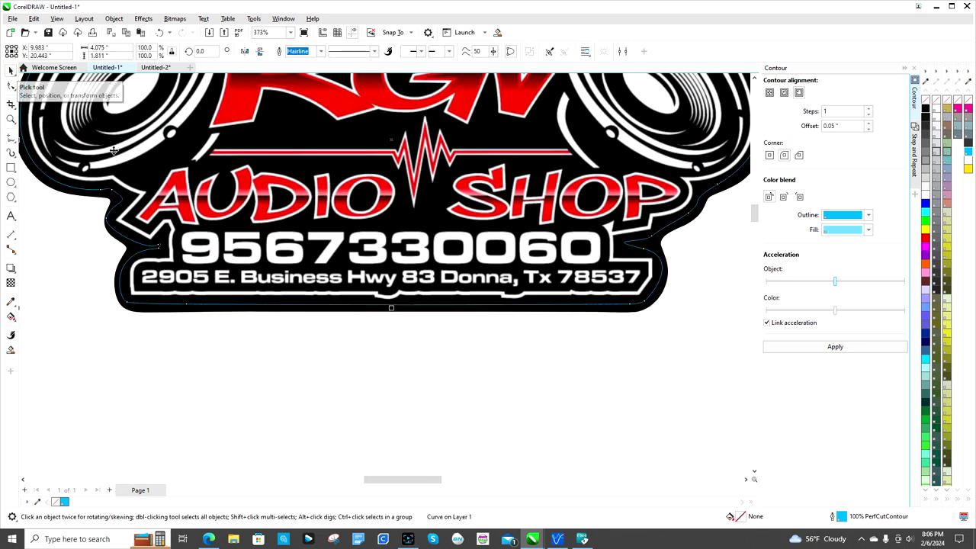
# - Add nodes at the tip and upper side of the contour's notch right of the phone number, and move the tip outward
pyautogui.click(11, 85)
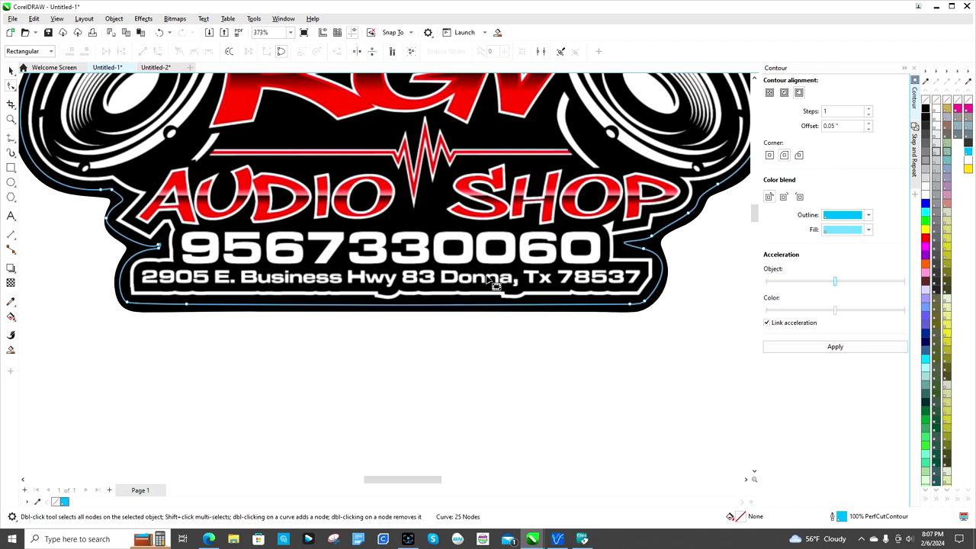
pyautogui.scroll(2, 652, 251)
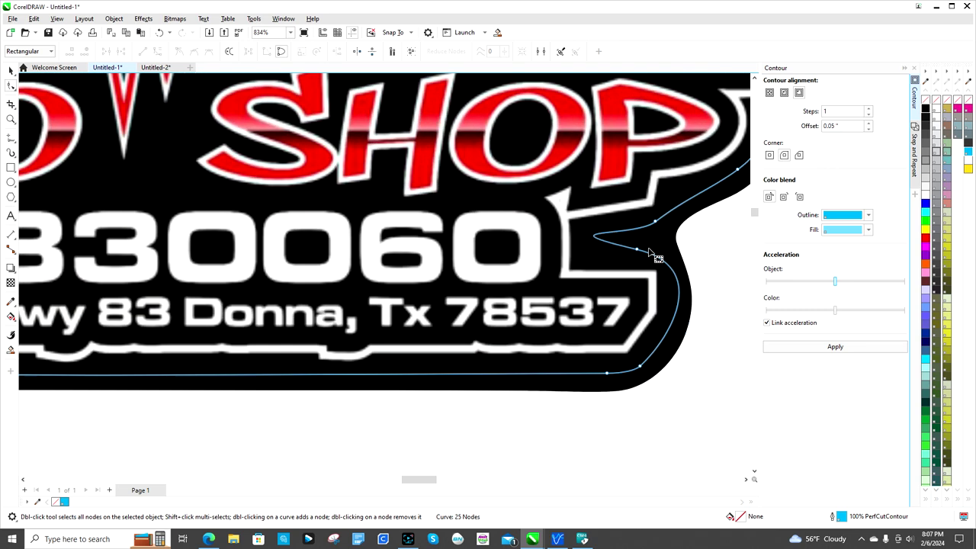
pyautogui.doubleClick(633, 245)
pyautogui.doubleClick(594, 235)
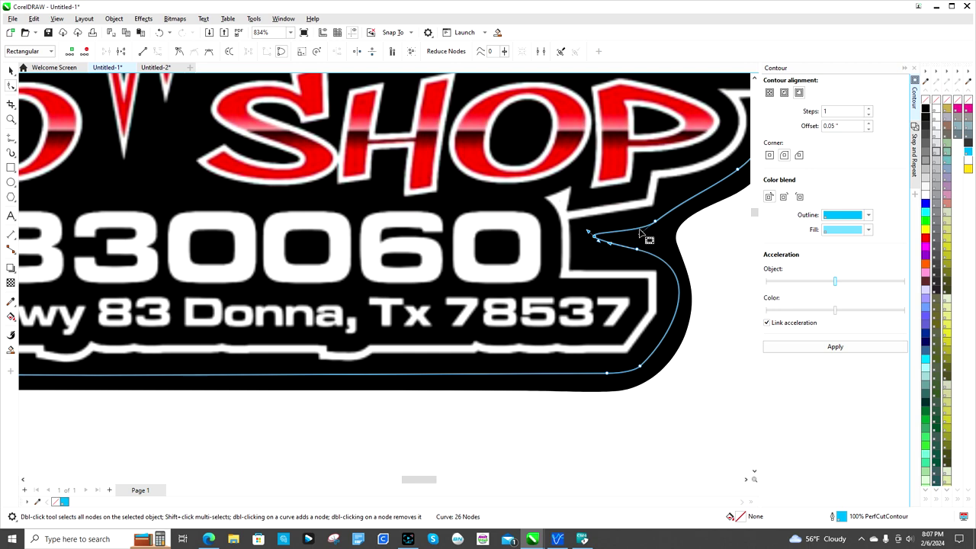
pyautogui.doubleClick(639, 227)
pyautogui.moveTo(598, 238); pyautogui.dragTo(629, 248)
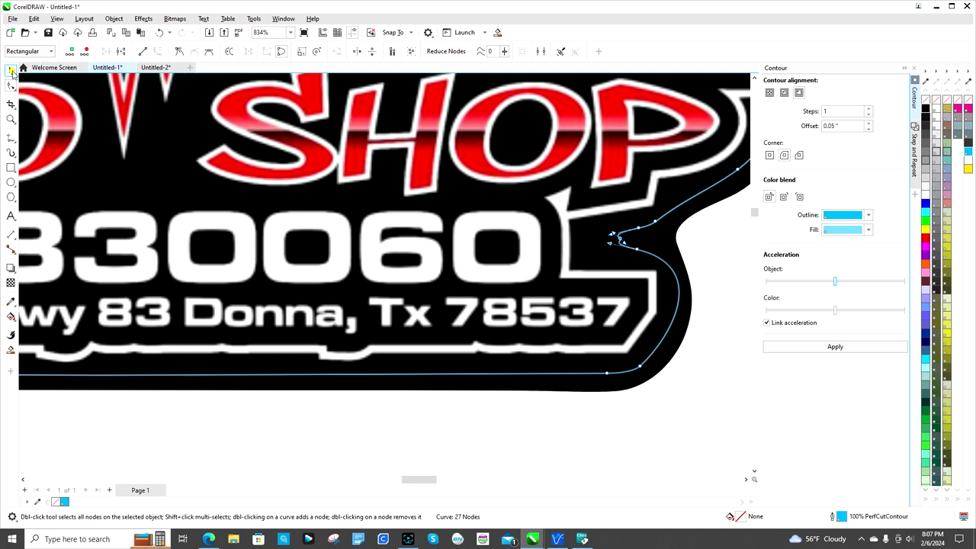
# - Delete the node at the tip of the contour's notch right of the phone number
pyautogui.click(12, 70)
pyautogui.scroll(2, 626, 244)
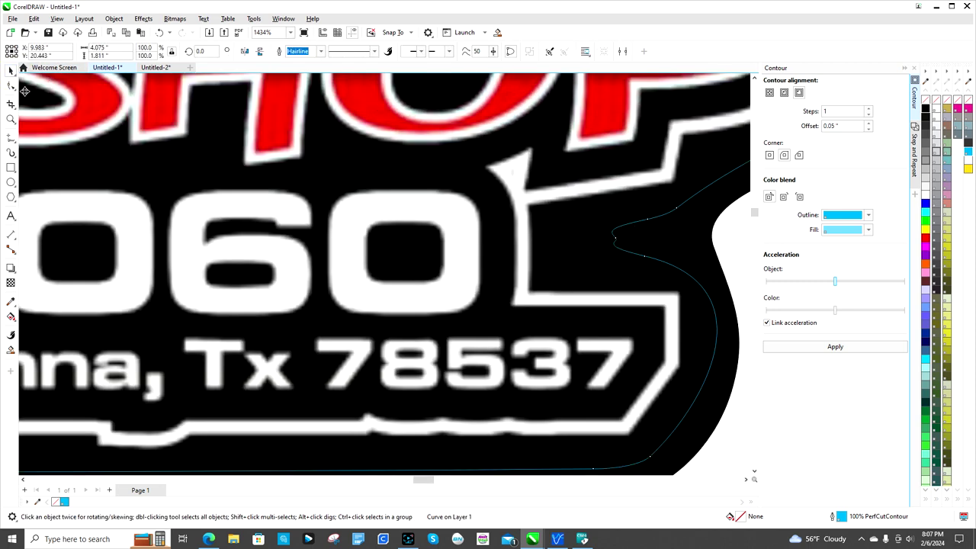
pyautogui.click(12, 86)
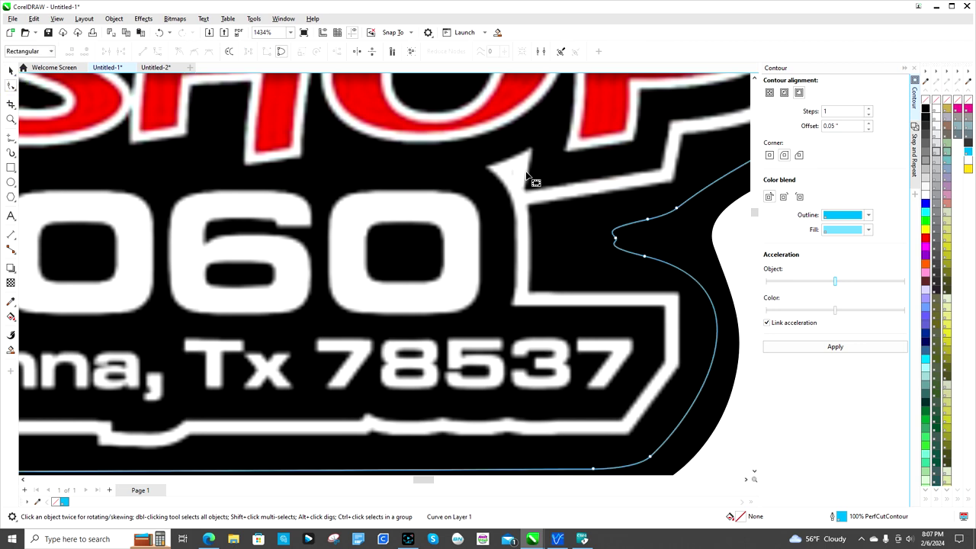
pyautogui.click(615, 240)
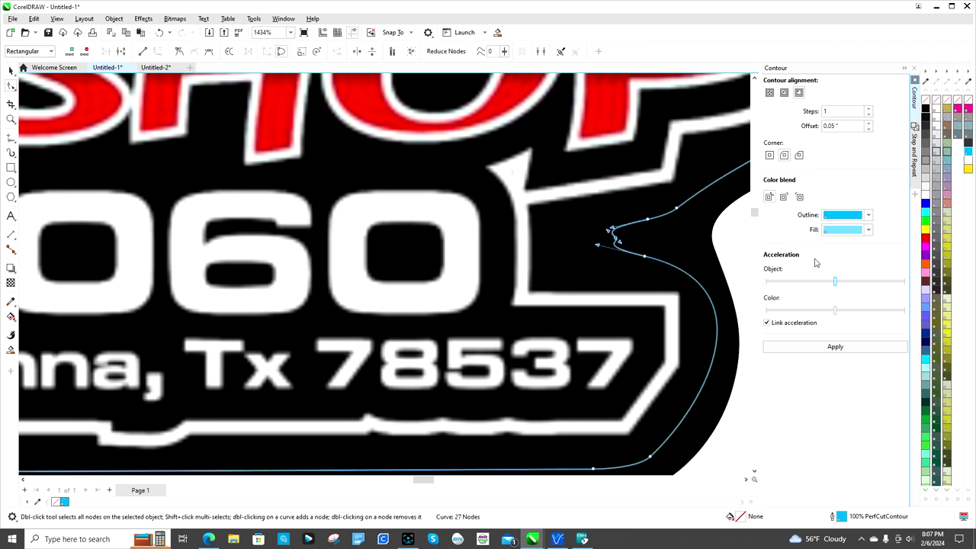
pyautogui.press('Delete')
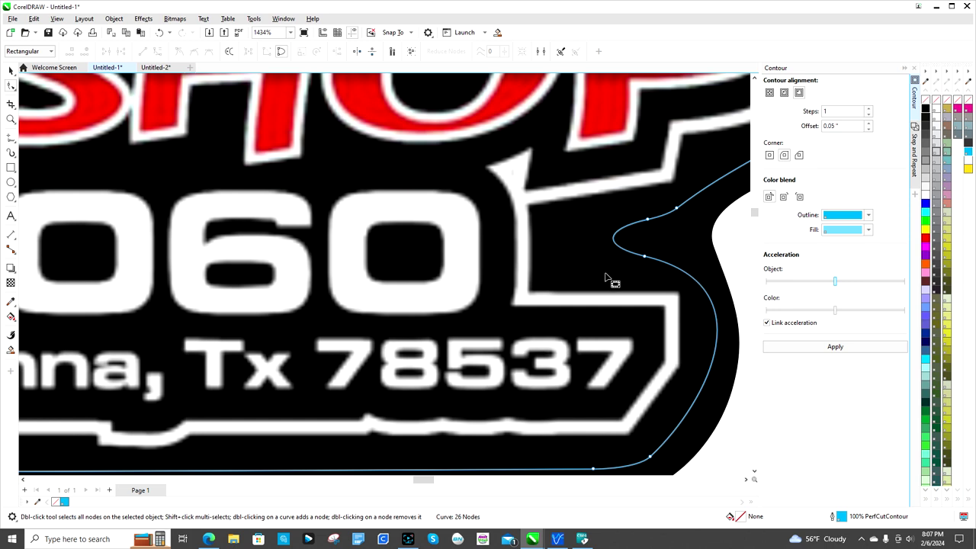
# - Add a node on the upper and lower sides of the contour's notch left of the phone number
pyautogui.scroll(-2, 640, 249)
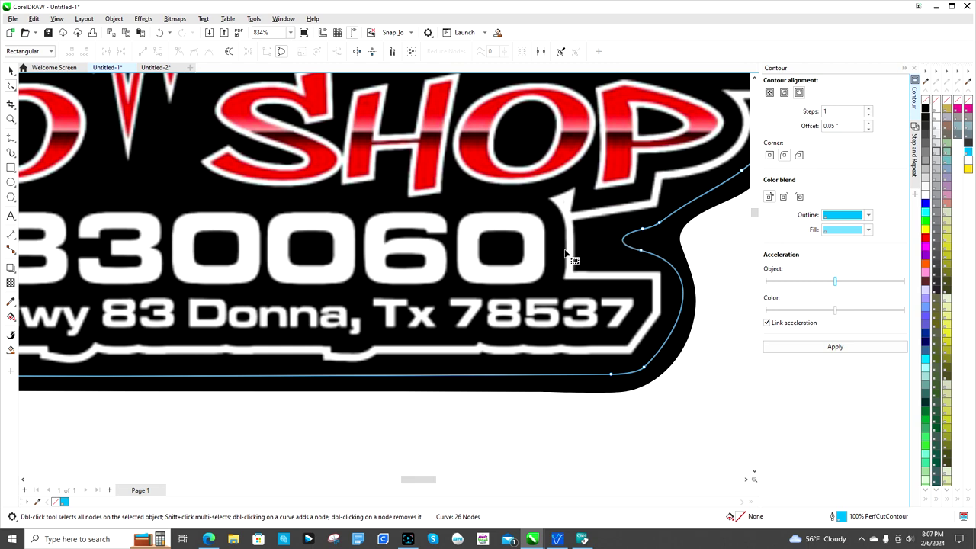
pyautogui.scroll(-2, 565, 254)
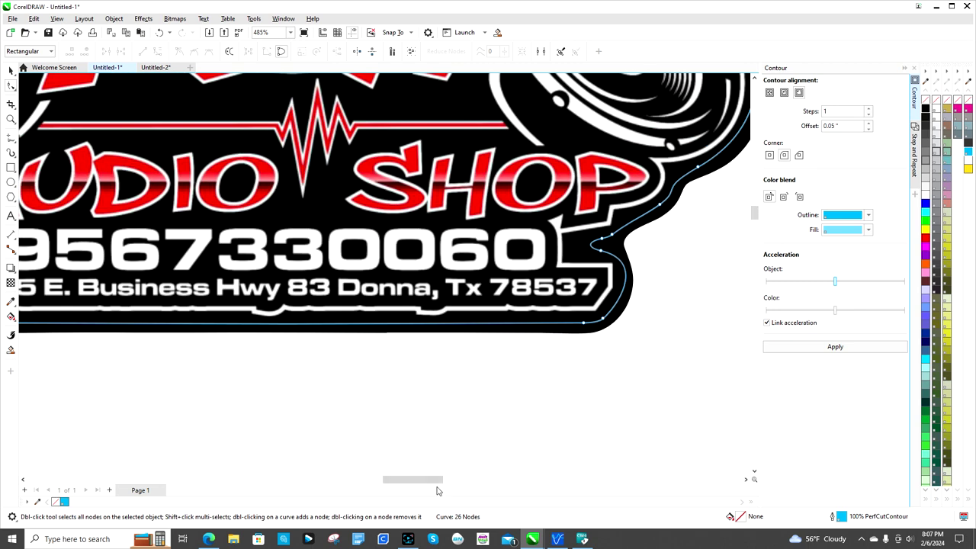
pyautogui.moveTo(436, 481); pyautogui.dragTo(408, 481)
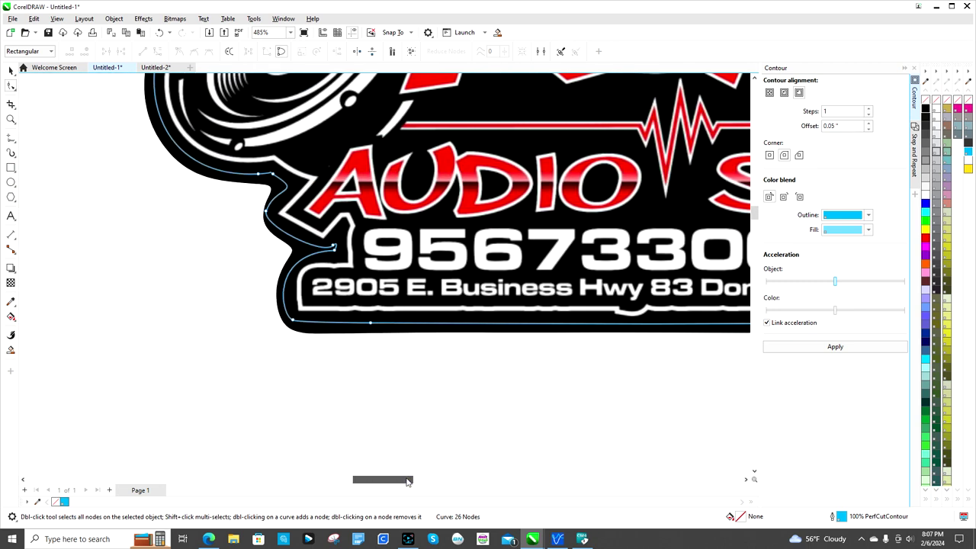
pyautogui.scroll(2, 308, 257)
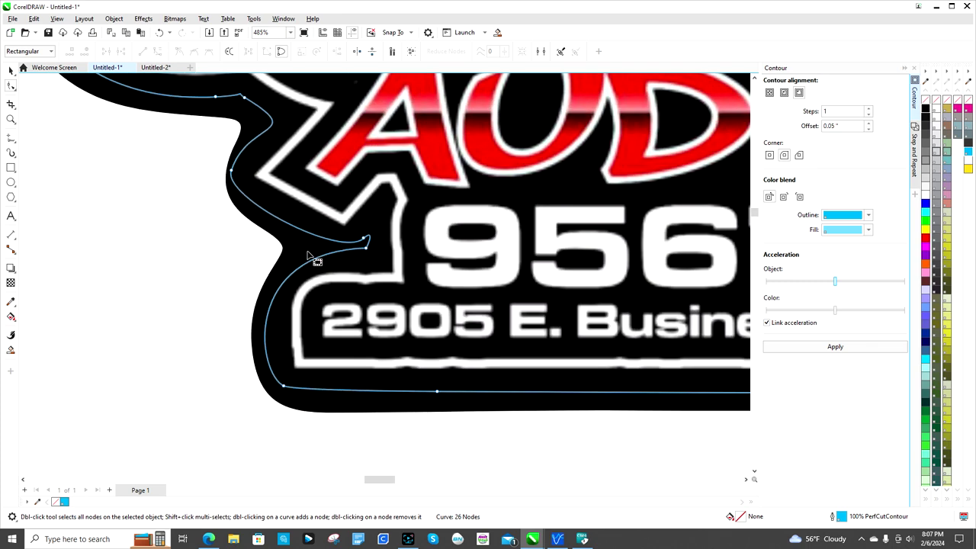
pyautogui.scroll(3, 308, 254)
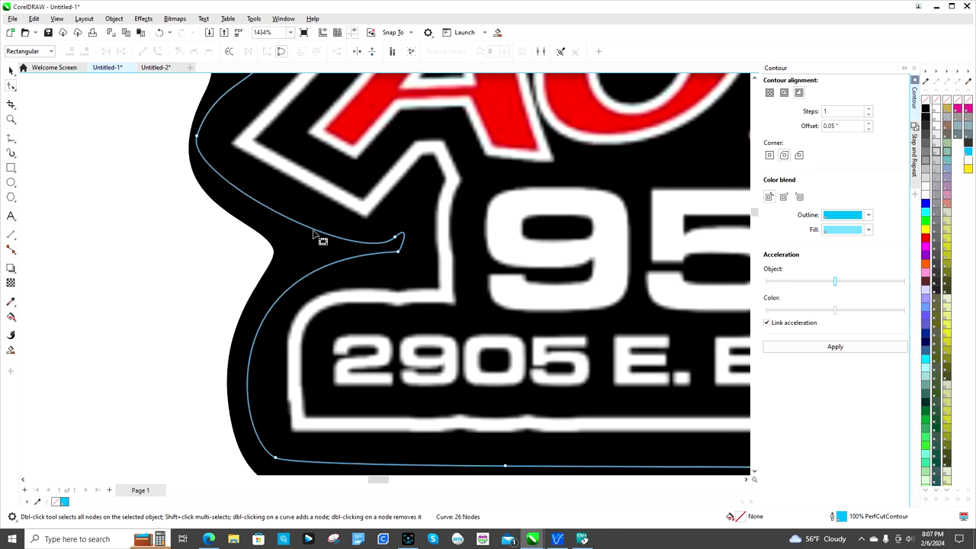
pyautogui.doubleClick(312, 229)
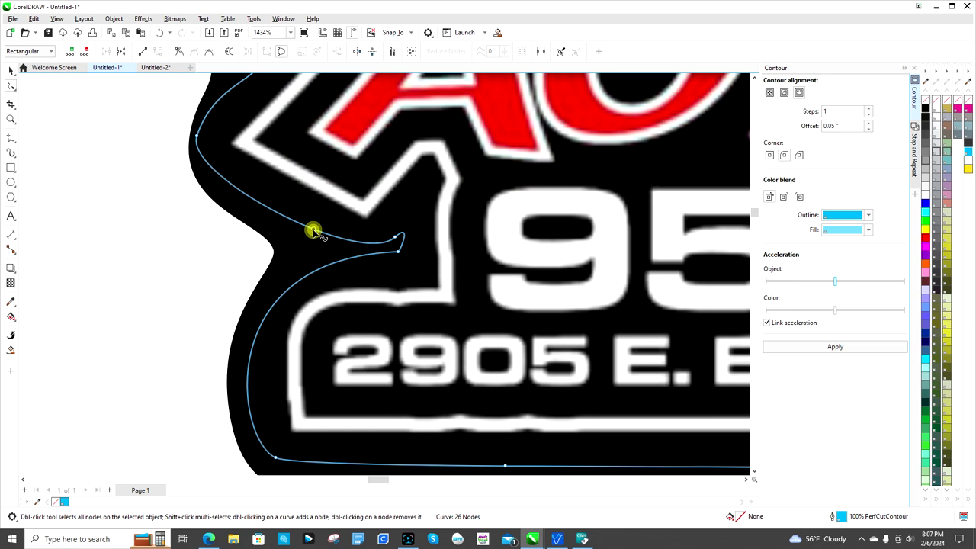
pyautogui.doubleClick(319, 269)
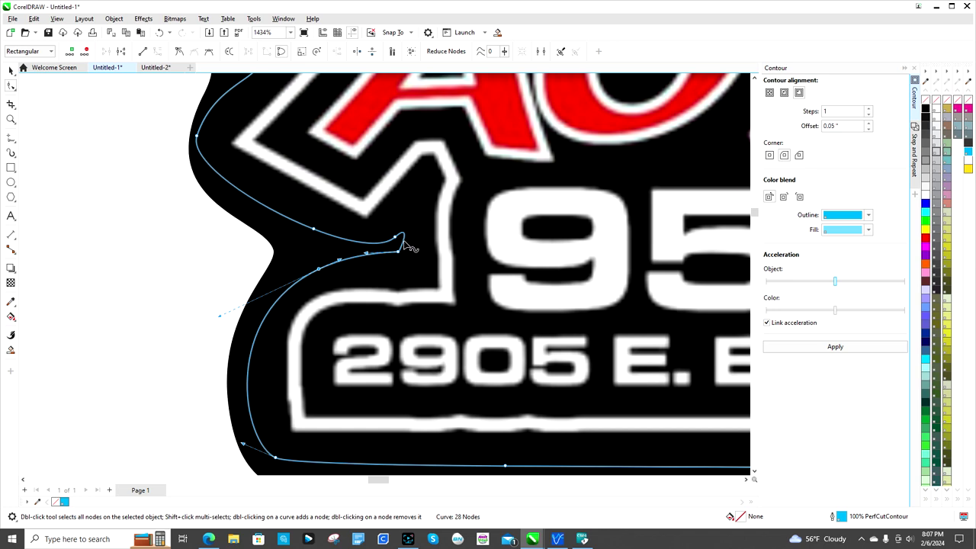
# - Replace the two nodes at the inner end of the left notch with a single tip node and move it outward
pyautogui.click(403, 239)
pyautogui.doubleClick(395, 236)
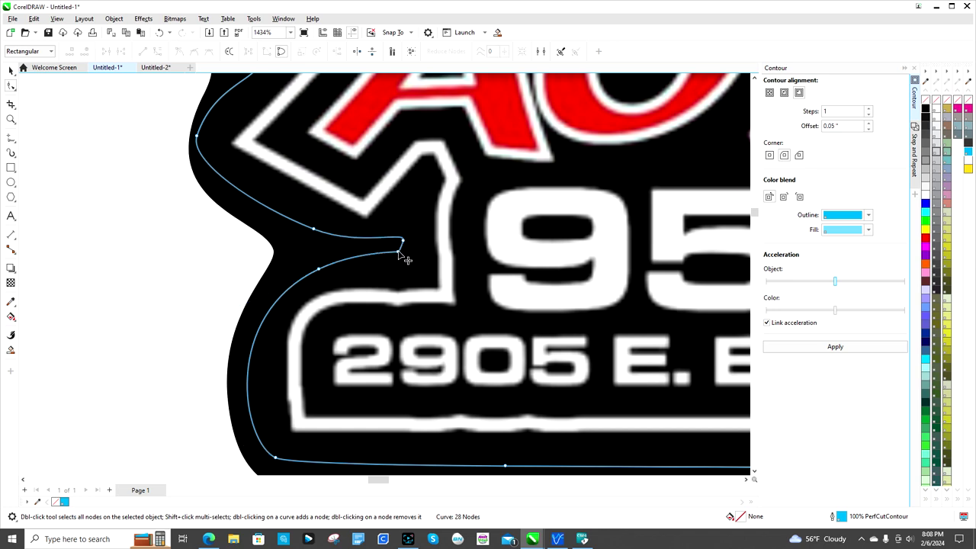
pyautogui.click(399, 252)
pyautogui.press('Delete')
pyautogui.moveTo(404, 241); pyautogui.dragTo(355, 258)
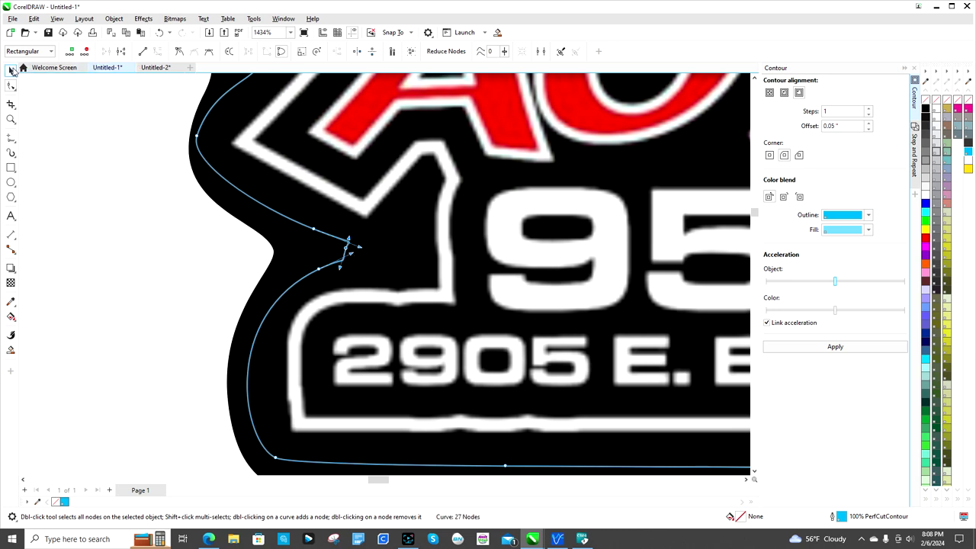
# - Delete the tip node of the notch left of the phone number to round off its jagged end
pyautogui.click(11, 69)
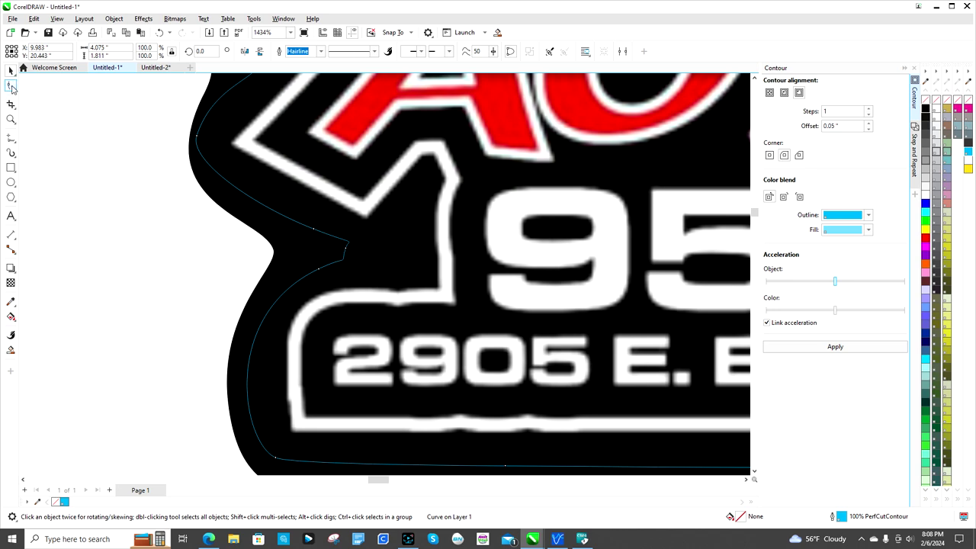
pyautogui.click(13, 90)
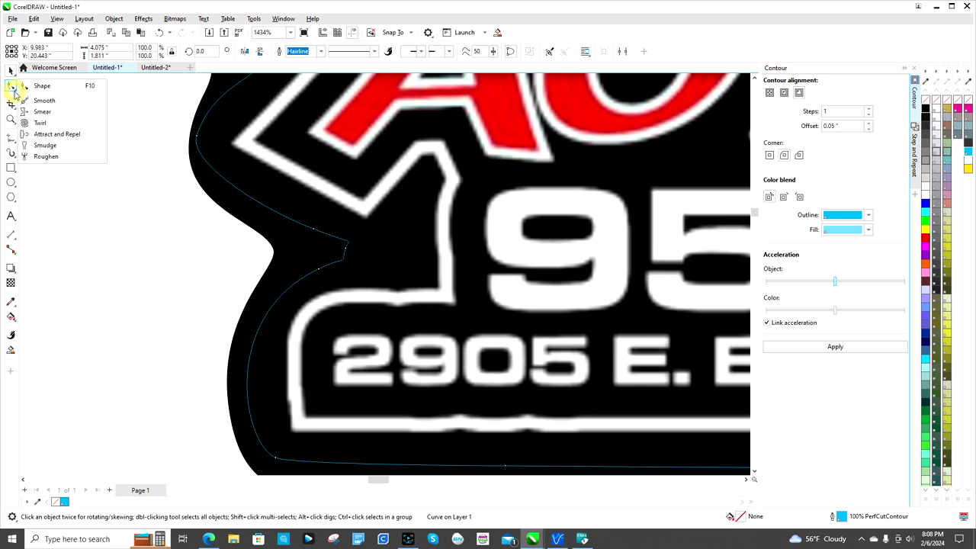
pyautogui.click(35, 87)
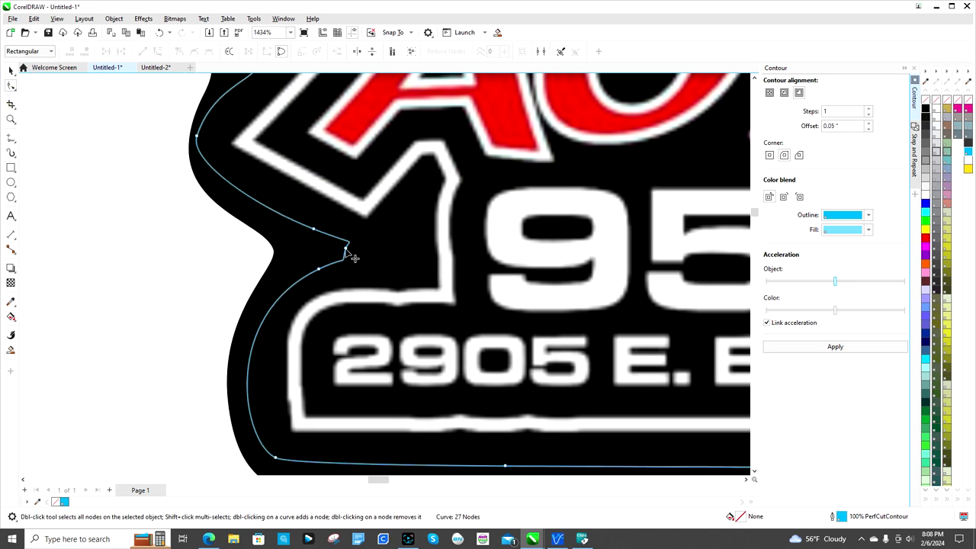
pyautogui.click(344, 249)
pyautogui.press('Delete')
# - Add nodes just above and below the left notch's tip and pull the tip slightly outward
pyautogui.doubleClick(336, 239)
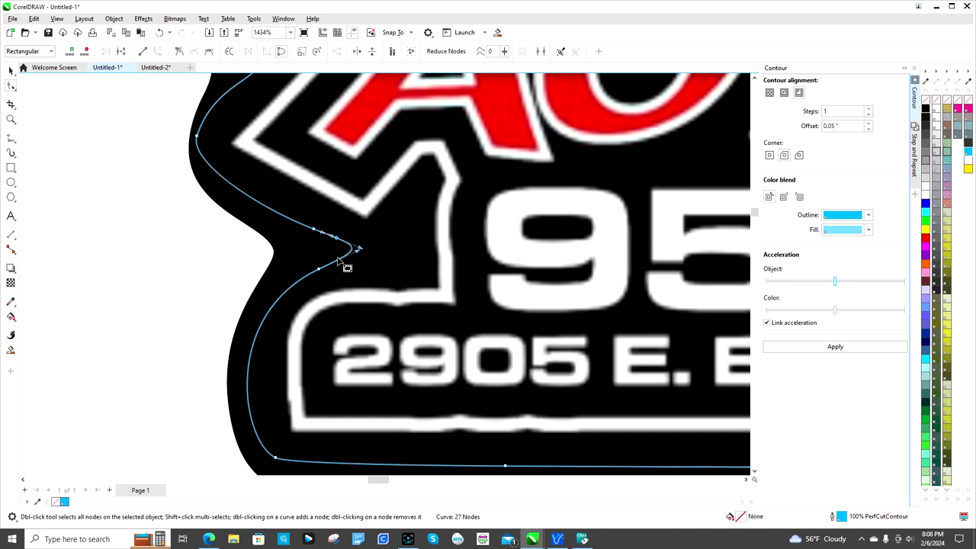
pyautogui.doubleClick(337, 260)
pyautogui.moveTo(361, 257); pyautogui.dragTo(355, 258)
# - Delete the left notch's tip node and the outer node on its upper side
pyautogui.click(11, 69)
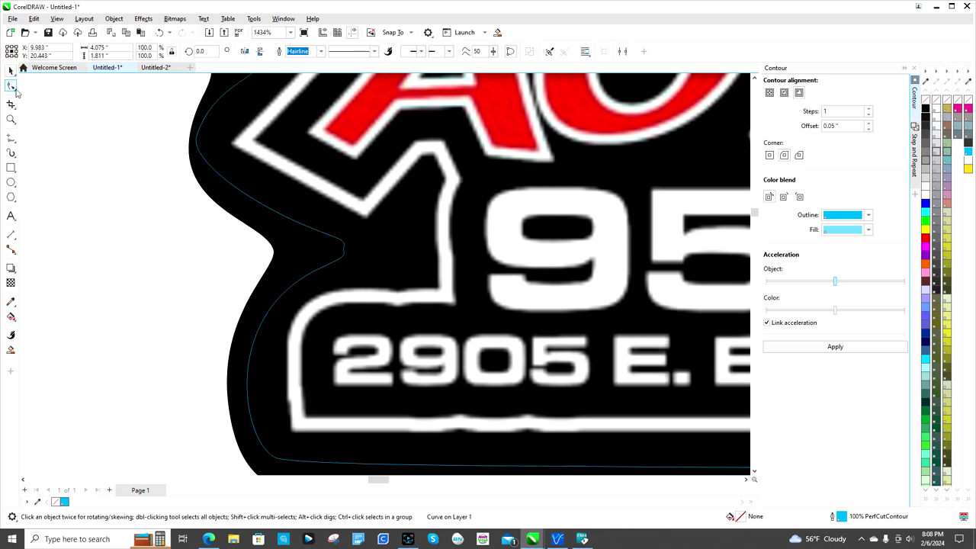
pyautogui.click(10, 86)
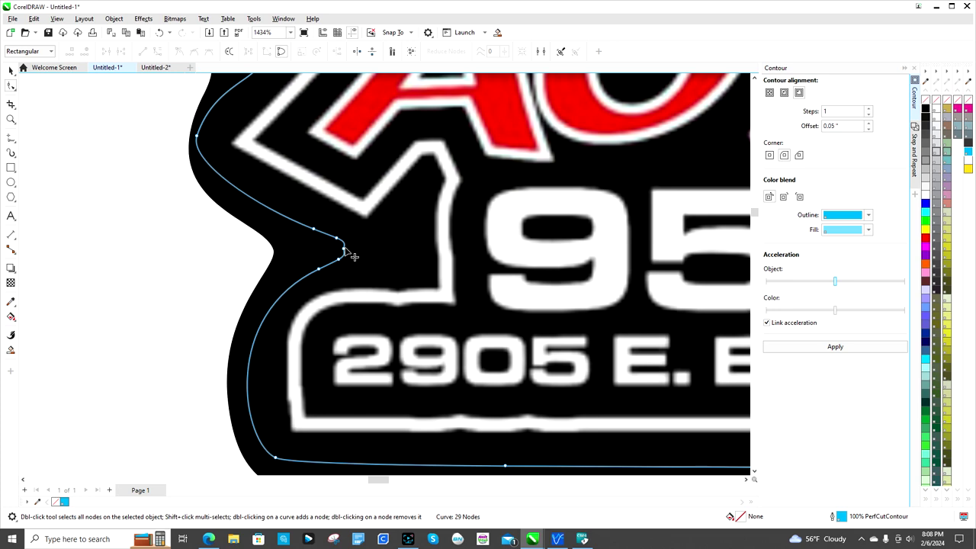
pyautogui.doubleClick(344, 250)
pyautogui.doubleClick(314, 229)
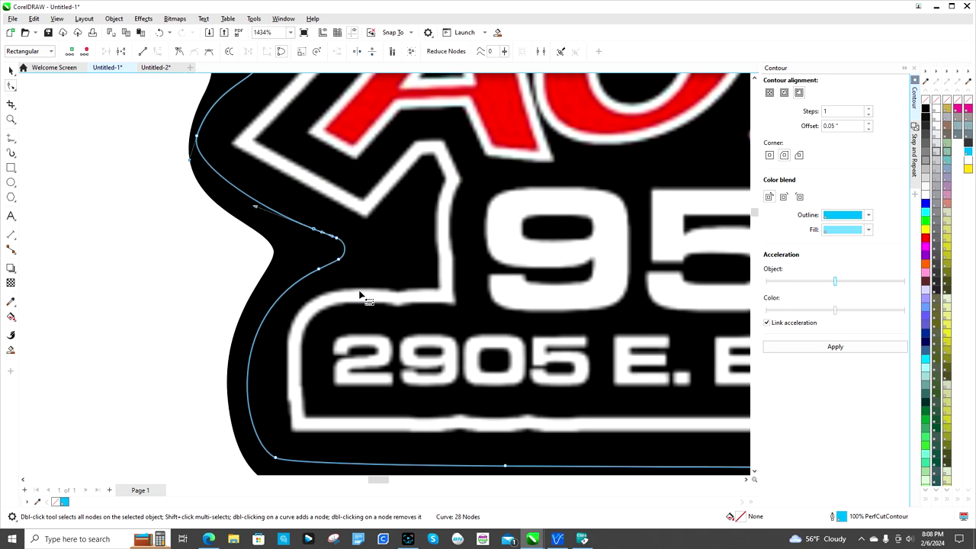
# - Try deleting the outer node on the left notch's lower side, and undo the deletion
pyautogui.click(318, 270)
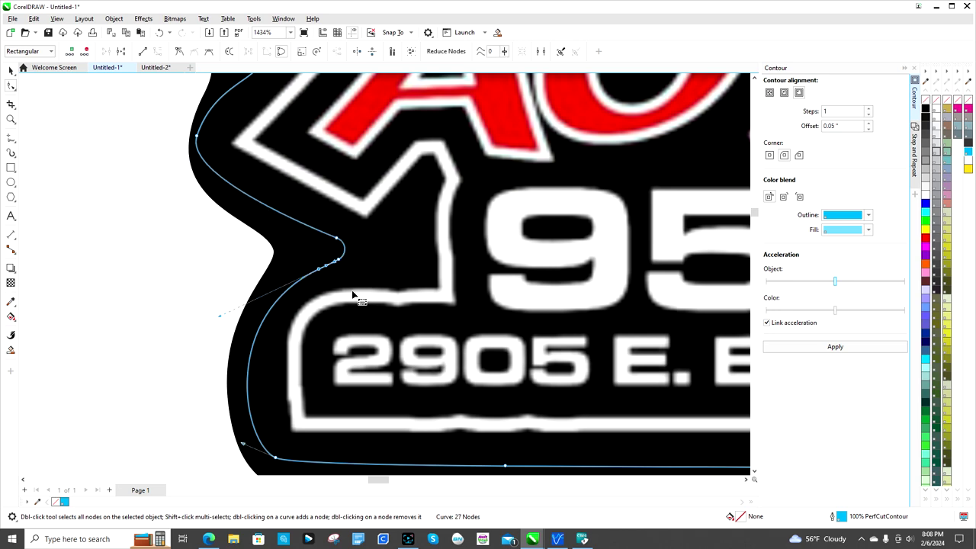
pyautogui.press('Delete')
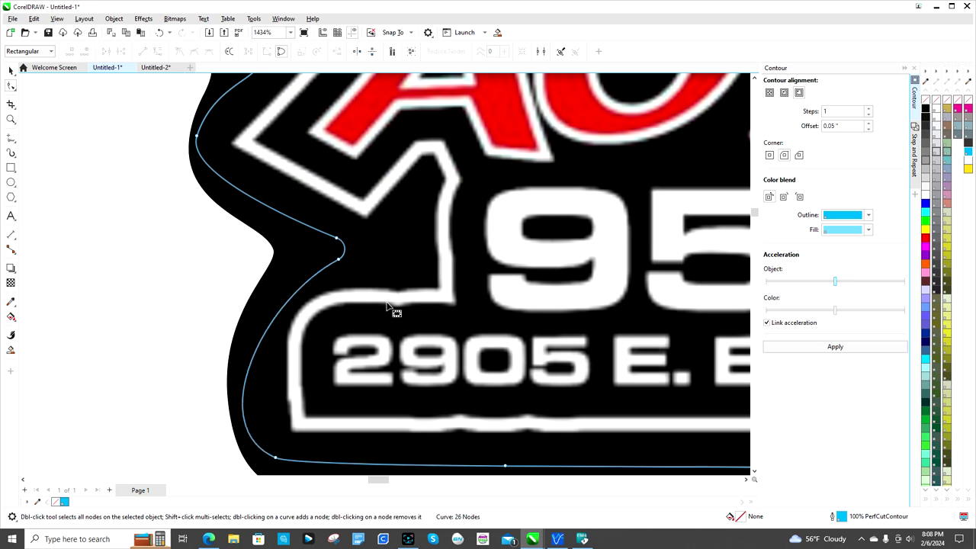
pyautogui.click(160, 32)
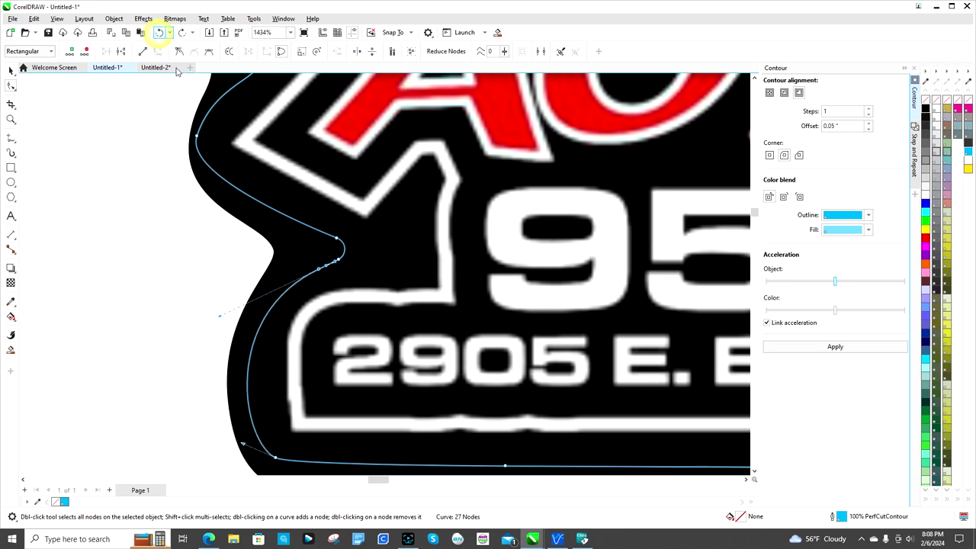
# - Delete the inner node on the left notch's lower side, closest to the tip
pyautogui.click(338, 261)
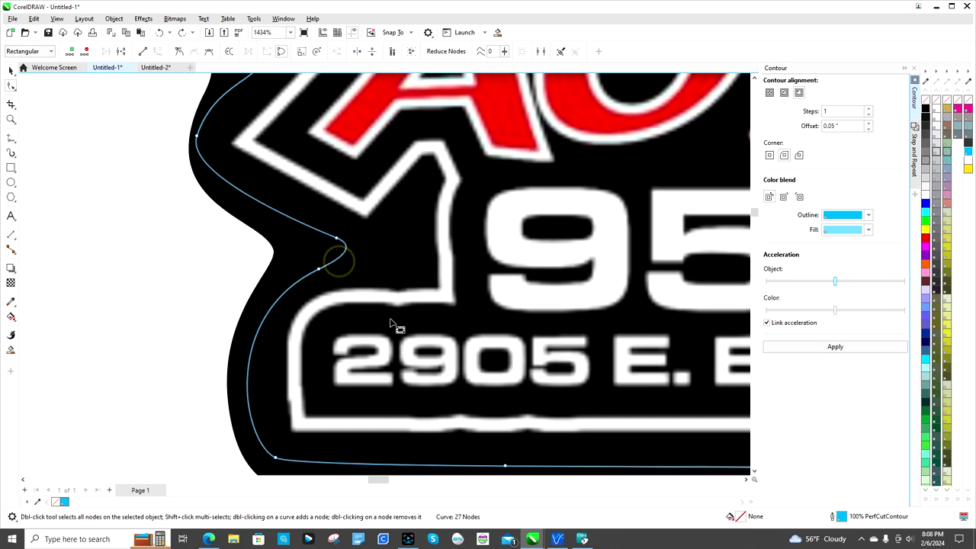
pyautogui.press('Delete')
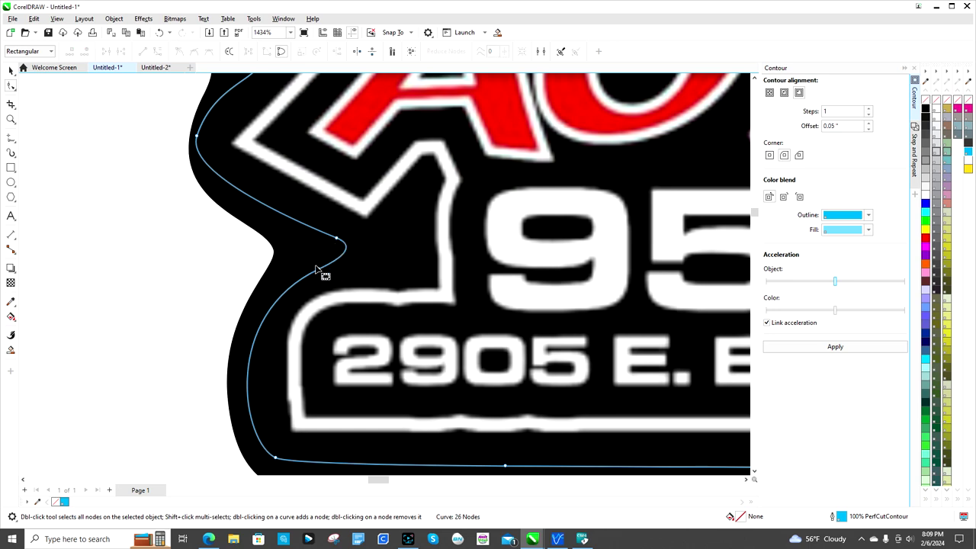
pyautogui.scroll(-3, 446, 325)
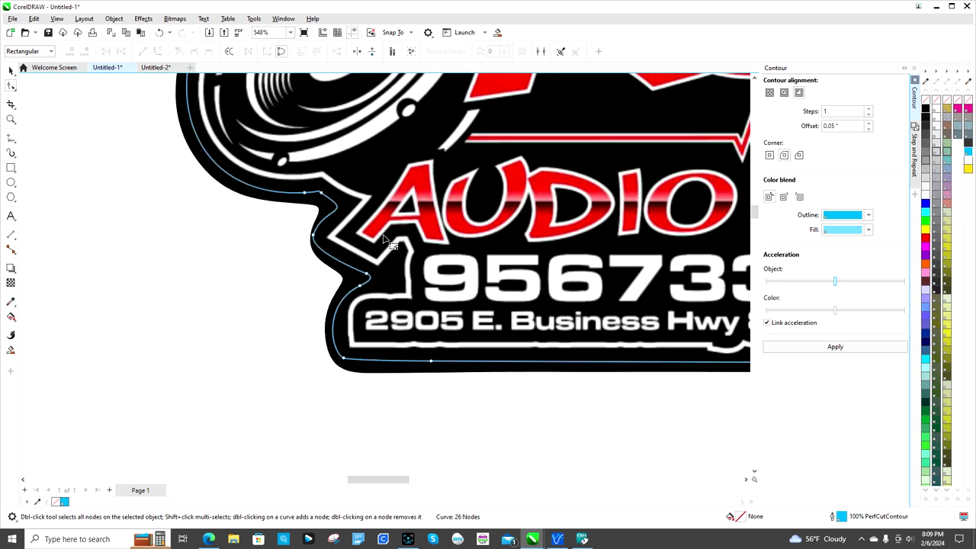
pyautogui.scroll(-2, 393, 241)
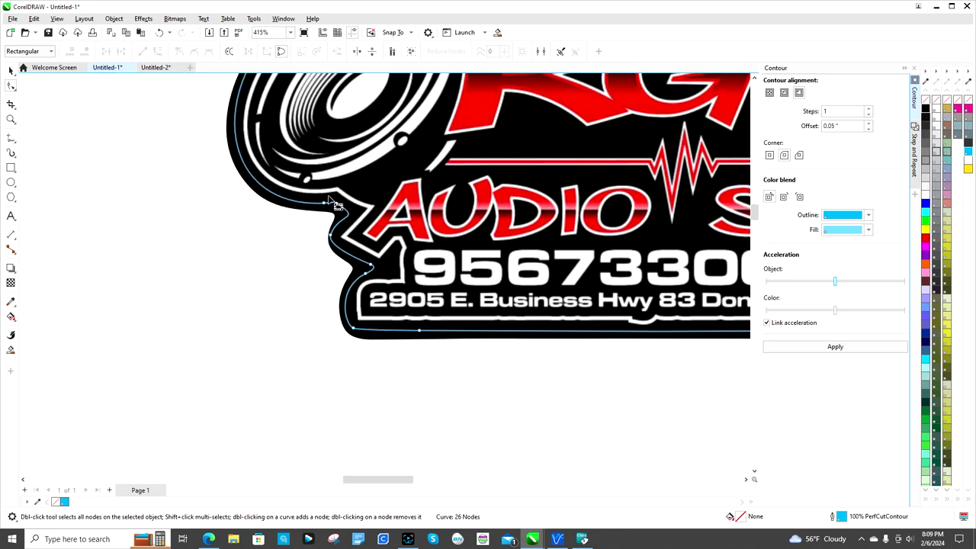
# - Try deleting the node just right of the small spike below the left speaker, and undo the deletion
pyautogui.scroll(2, 350, 212)
pyautogui.scroll(1, 354, 215)
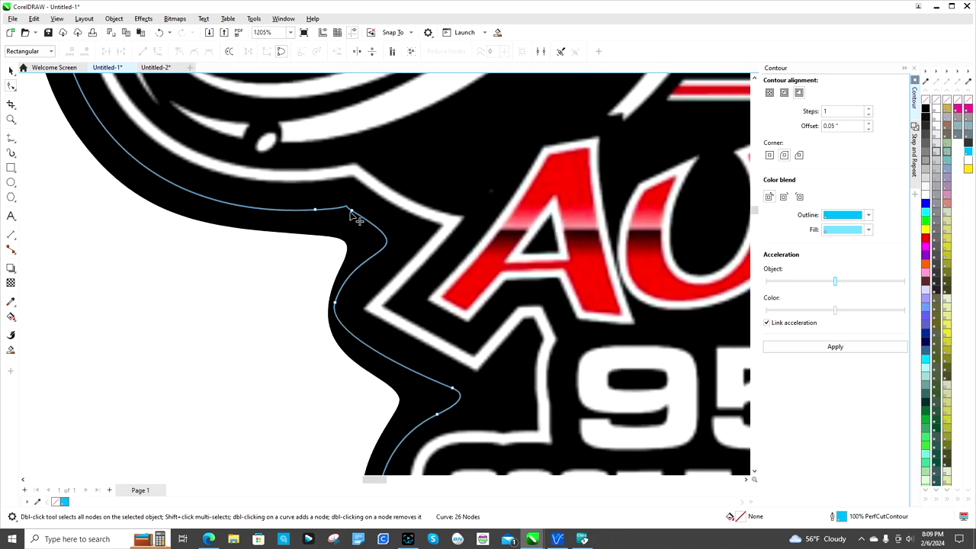
pyautogui.click(350, 209)
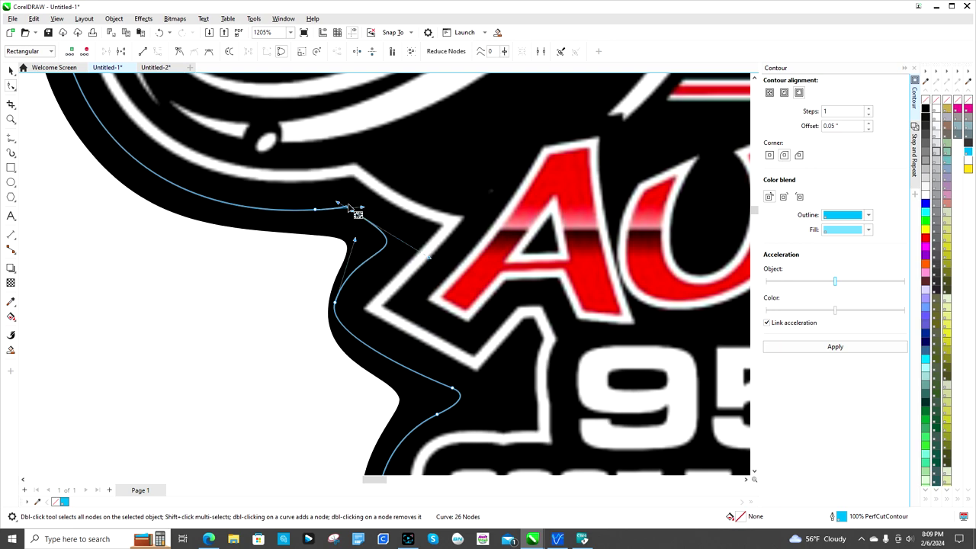
pyautogui.press('Delete')
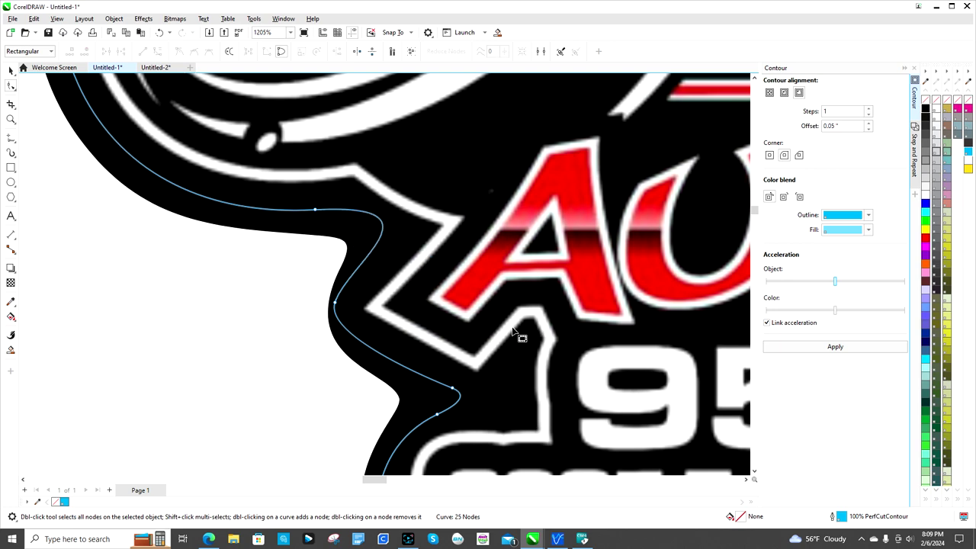
pyautogui.click(159, 33)
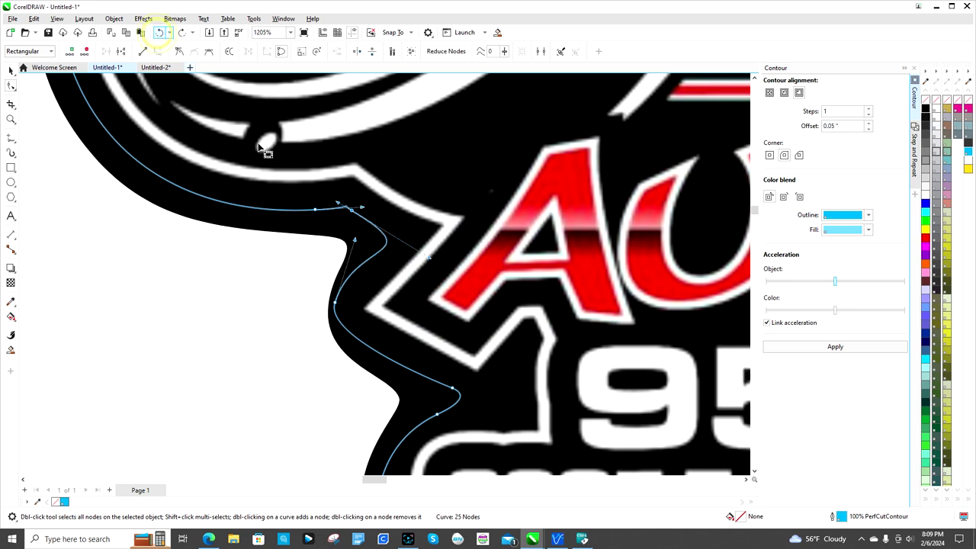
# - Try deleting the node left of the small spike below the left speaker, and undo the deletion
pyautogui.click(314, 211)
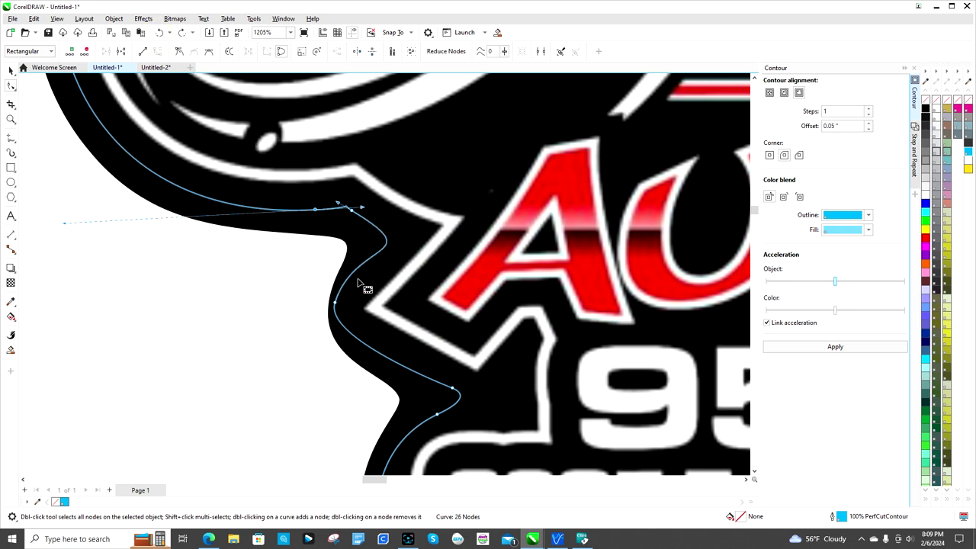
pyautogui.press('Delete')
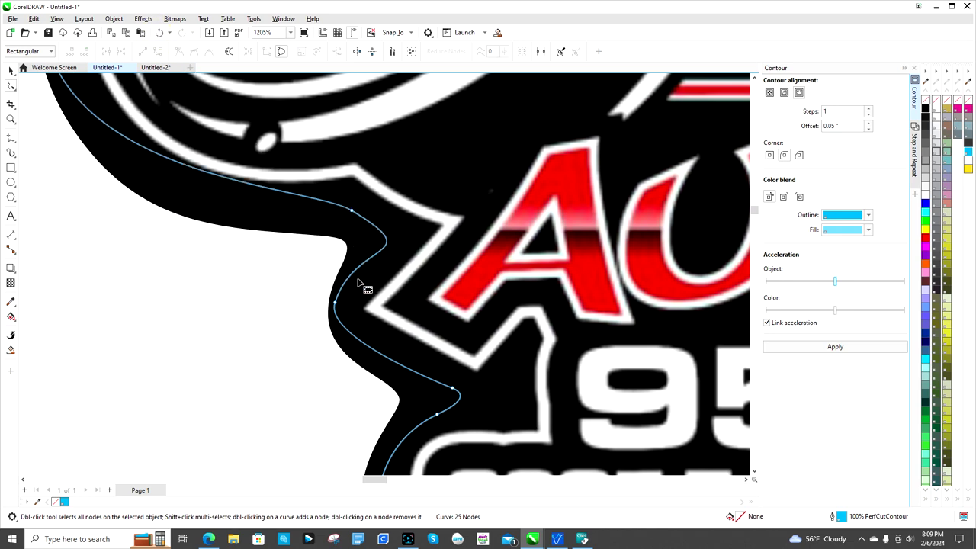
pyautogui.click(159, 33)
# - Add a node at the peak of the small spike in the contour below the left speaker
pyautogui.scroll(2, 335, 207)
pyautogui.scroll(2, 339, 209)
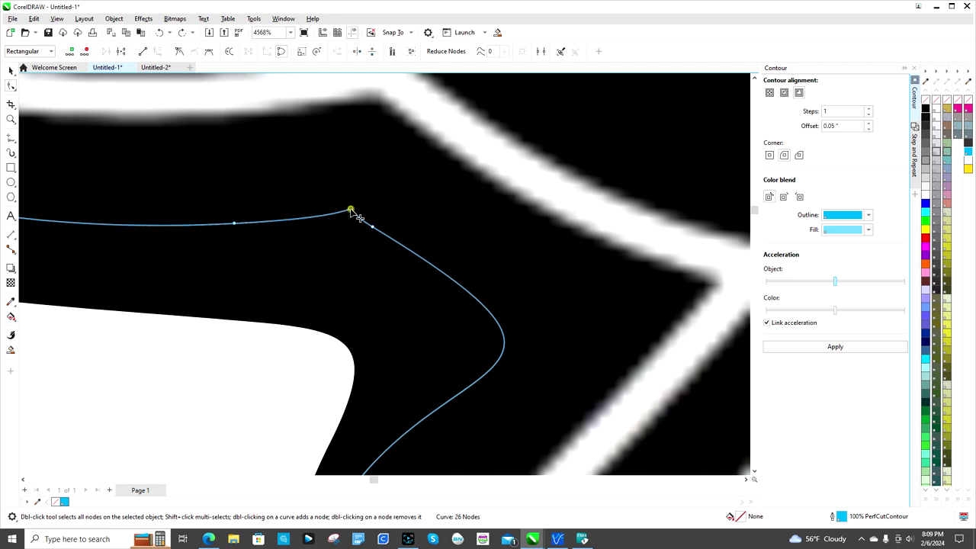
pyautogui.doubleClick(349, 211)
pyautogui.scroll(2, 345, 221)
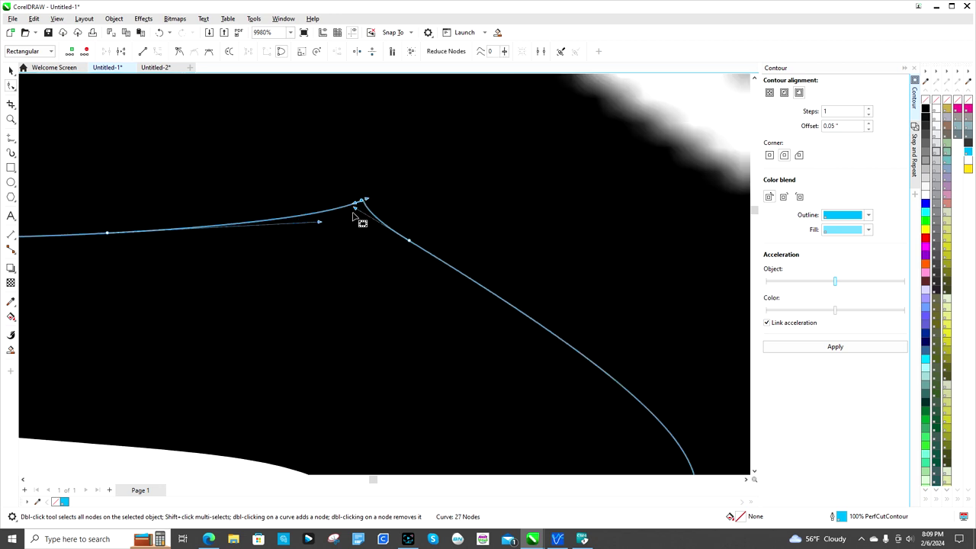
# - Move the peak node of the spike below the left speaker down to flatten the contour, and delete that node
pyautogui.moveTo(361, 203); pyautogui.dragTo(331, 224)
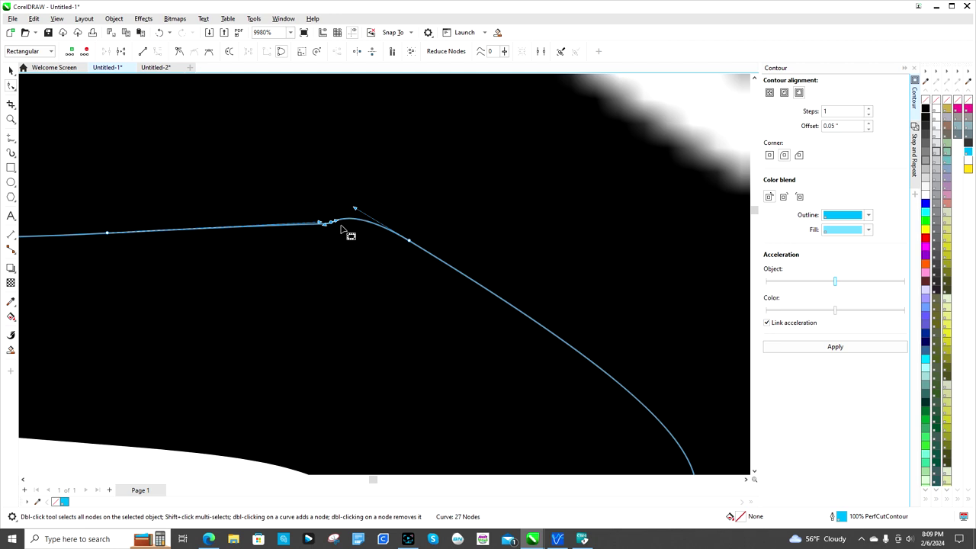
pyautogui.scroll(-2, 341, 229)
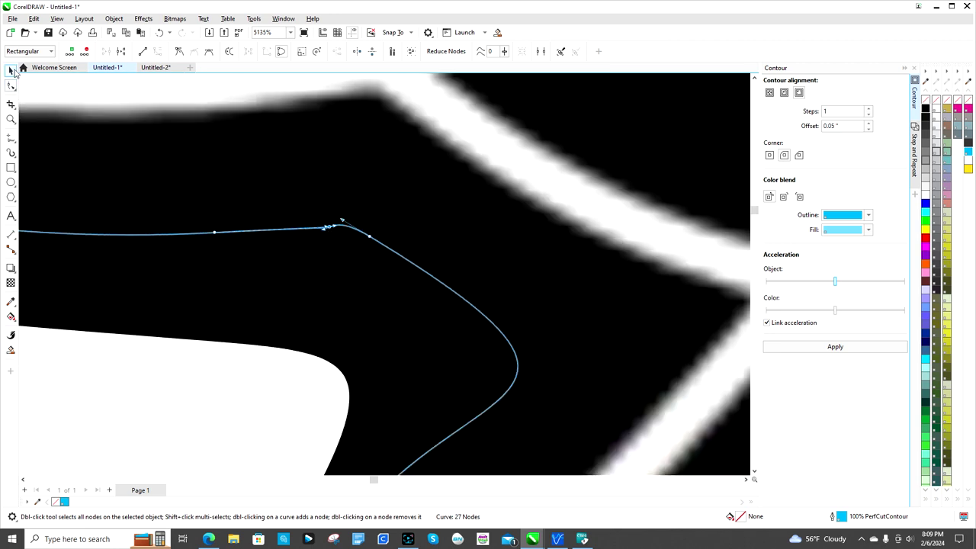
pyautogui.click(11, 70)
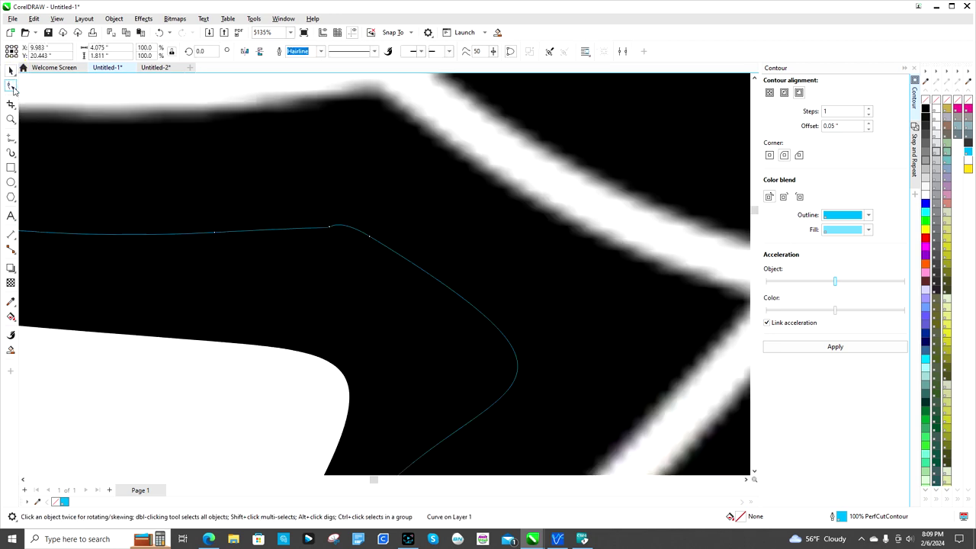
pyautogui.click(12, 86)
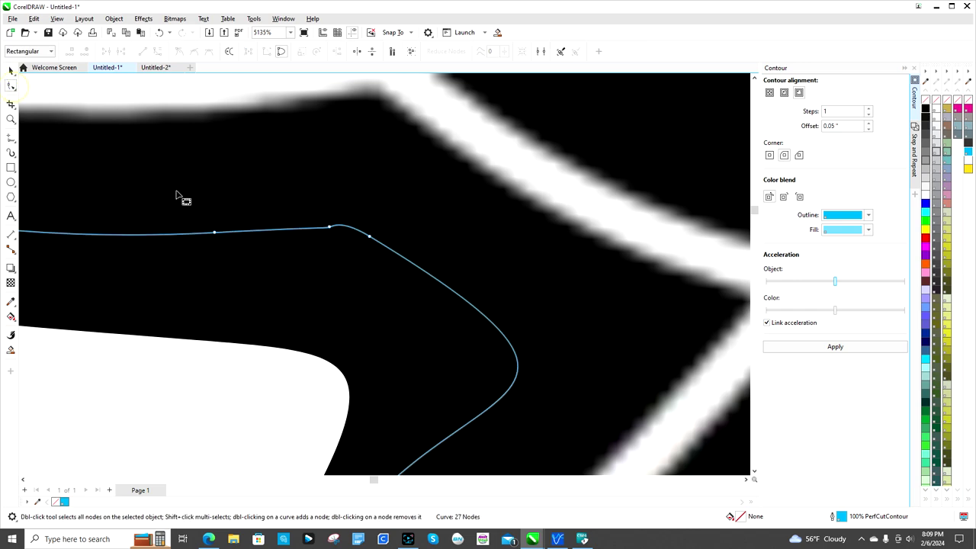
pyautogui.click(327, 229)
pyautogui.press('Delete')
pyautogui.scroll(-3, 362, 266)
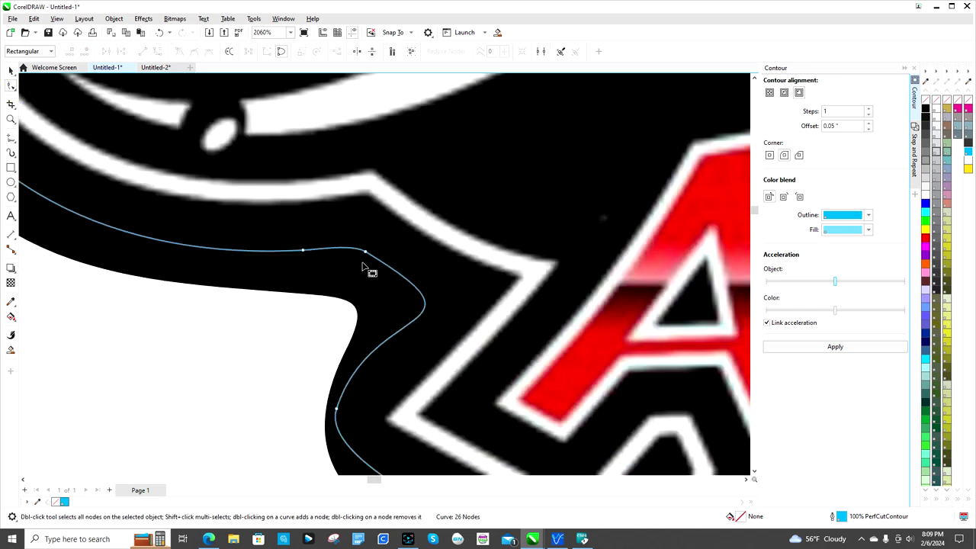
pyautogui.scroll(-2, 363, 266)
pyautogui.scroll(-2, 525, 260)
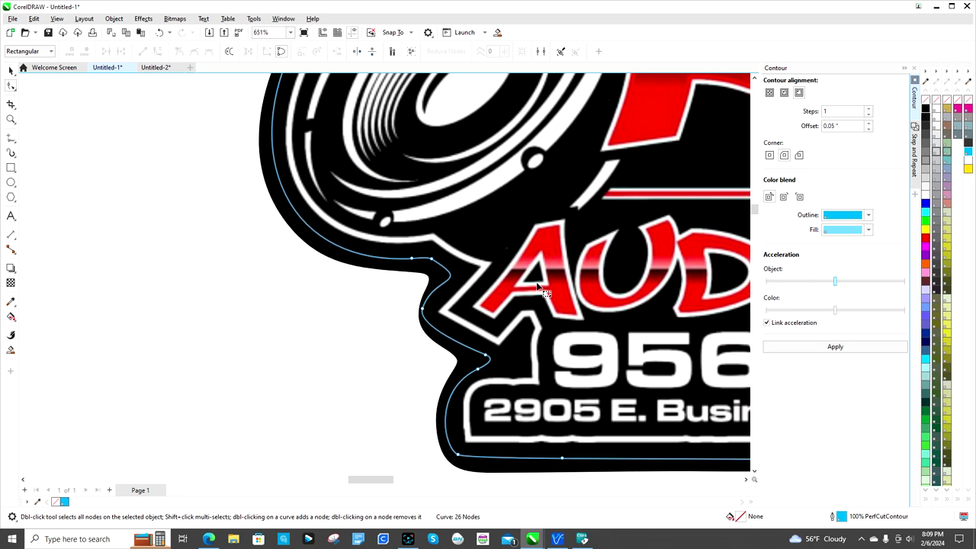
# - Add a node to the contour at the lower-right side of the right speaker and pull it slightly outward
pyautogui.moveTo(374, 480); pyautogui.dragTo(412, 482)
pyautogui.scroll(-2, 435, 294)
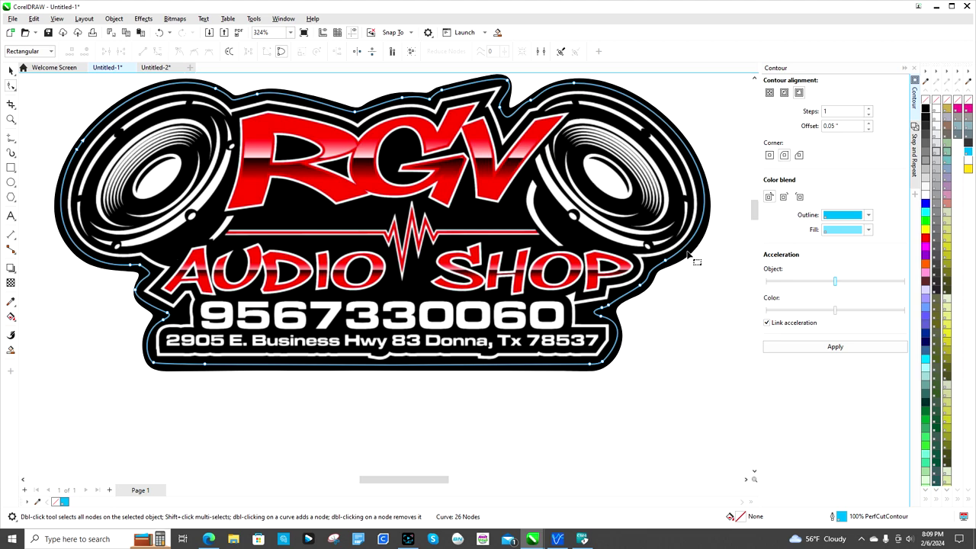
pyautogui.scroll(1, 692, 250)
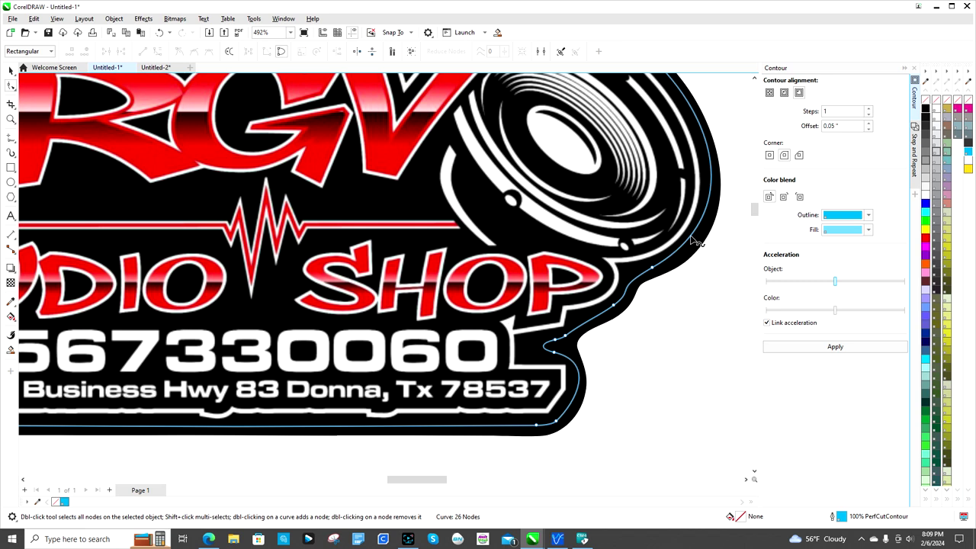
pyautogui.doubleClick(691, 237)
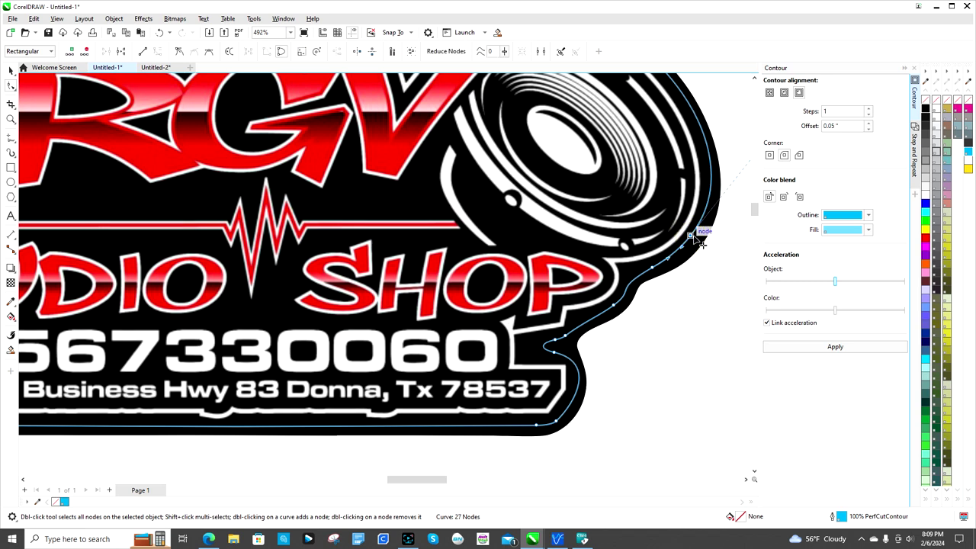
pyautogui.moveTo(693, 236); pyautogui.dragTo(695, 237)
pyautogui.scroll(4, 692, 239)
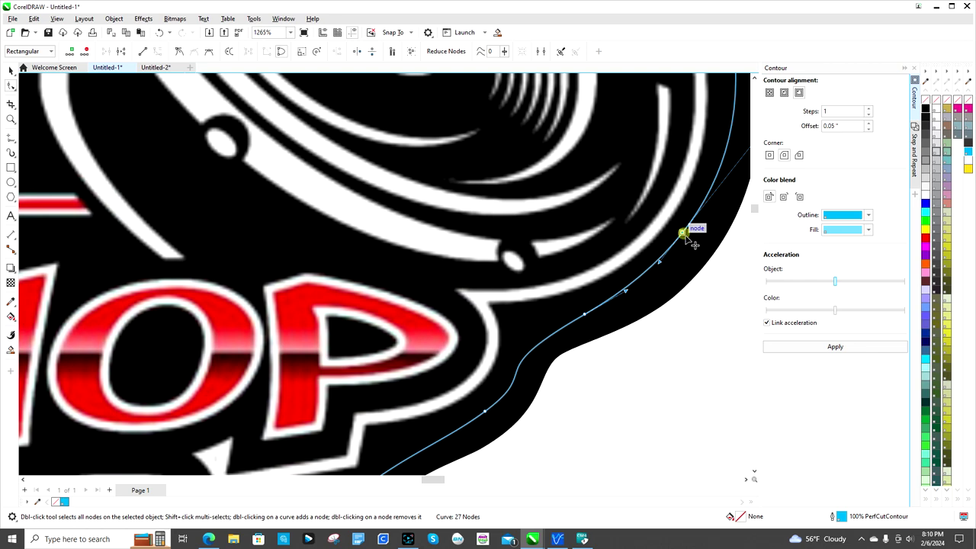
pyautogui.moveTo(684, 235); pyautogui.dragTo(702, 243)
pyautogui.scroll(-3, 702, 243)
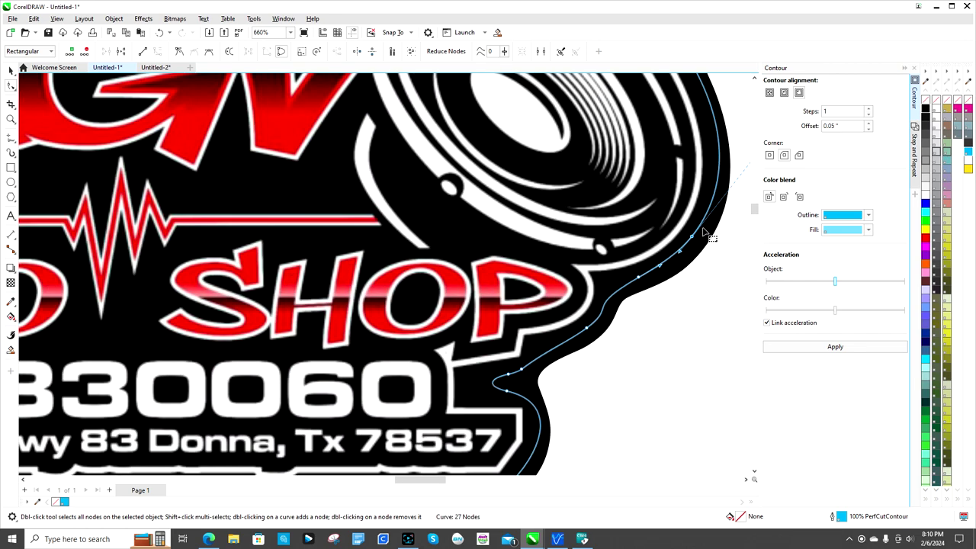
# - Delete the outer node on the upper side of the right notch, below the word SHOP
pyautogui.scroll(-2, 706, 235)
pyautogui.scroll(3, 757, 213)
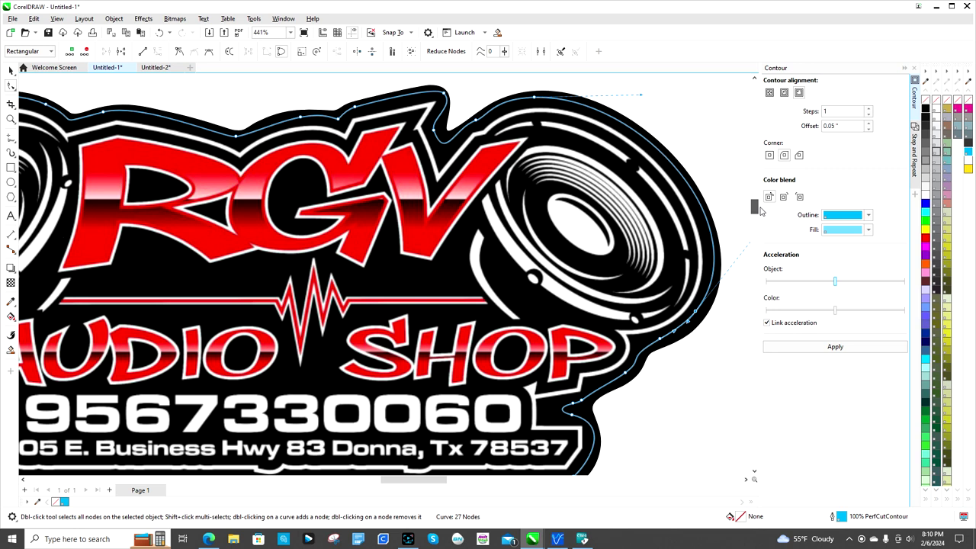
pyautogui.click(583, 403)
pyautogui.press('Delete')
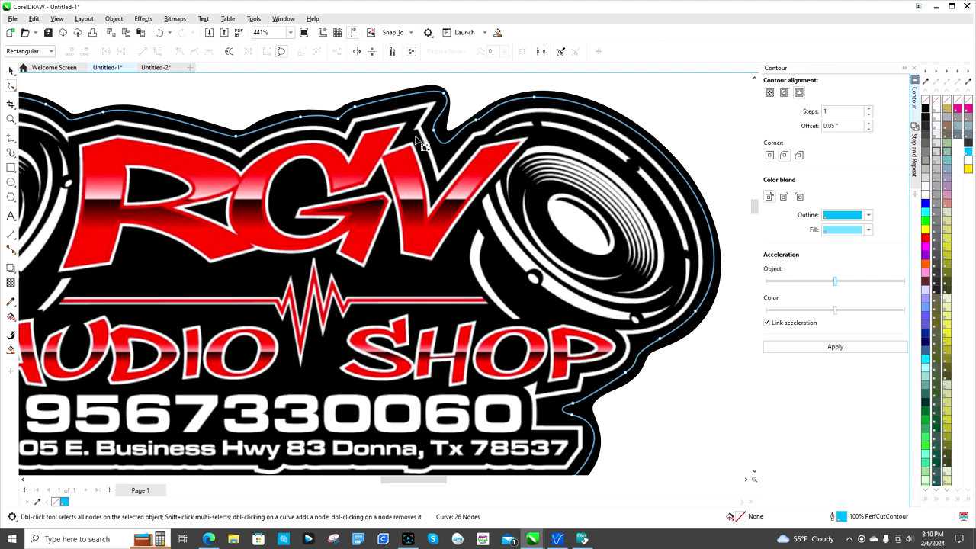
# - Try deleting the node at the contour's dip above the letter G, and undo the deletion
pyautogui.scroll(2, 321, 122)
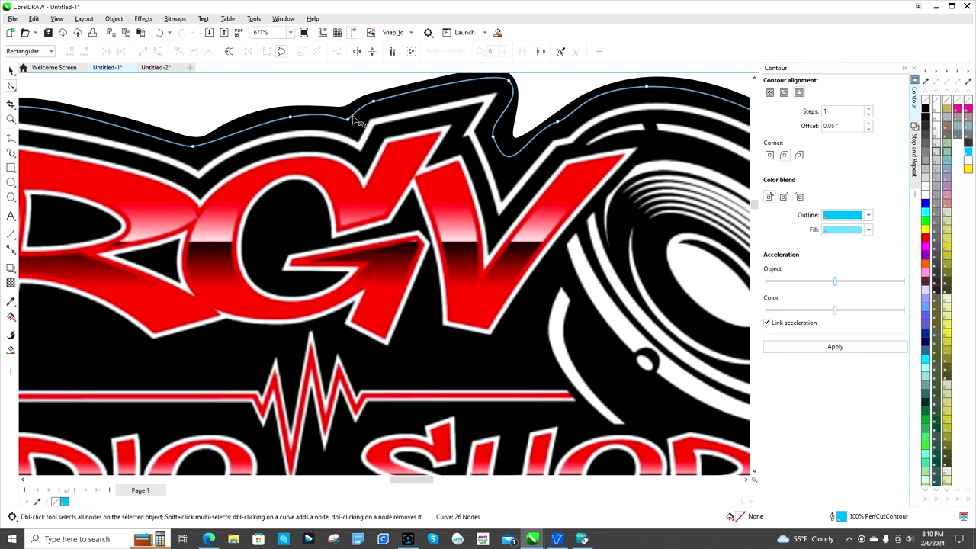
pyautogui.click(347, 121)
pyautogui.press('Delete')
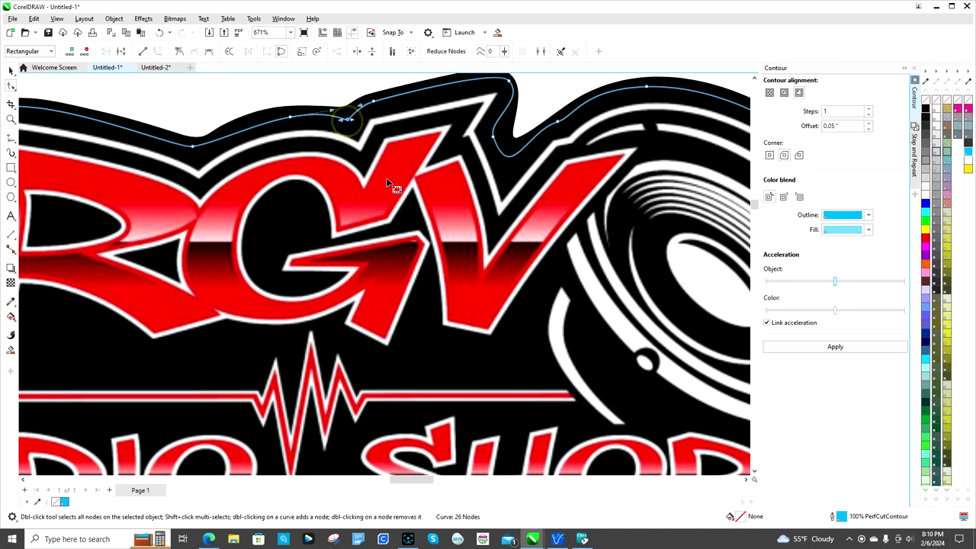
pyautogui.click(159, 33)
# - Add a node on each side of the contour's dip above the letter G, and delete the node at its lowest point
pyautogui.scroll(2, 355, 122)
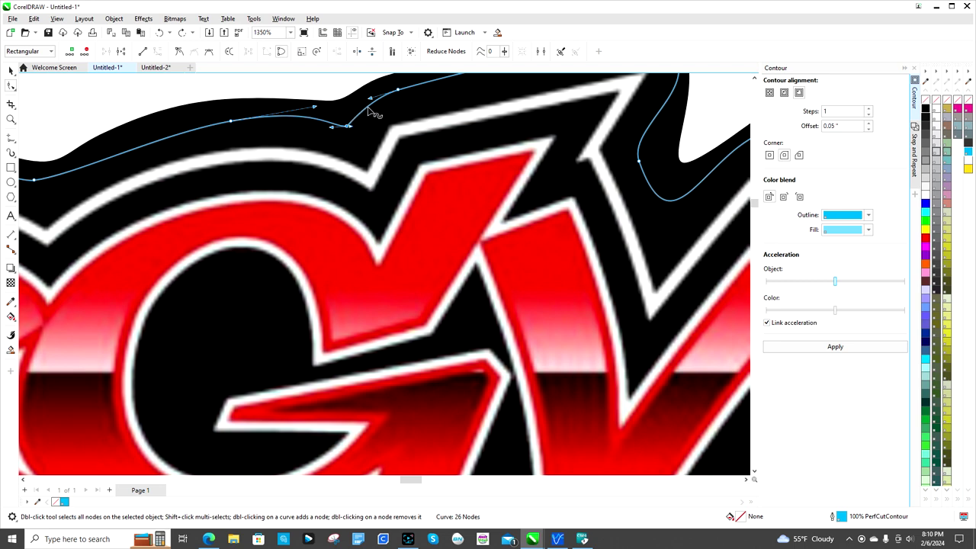
pyautogui.doubleClick(370, 105)
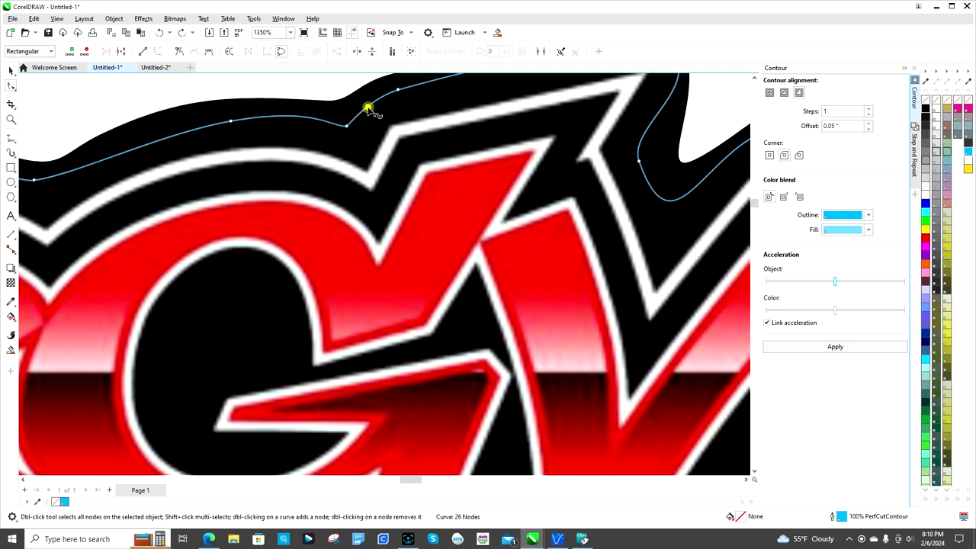
pyautogui.doubleClick(321, 121)
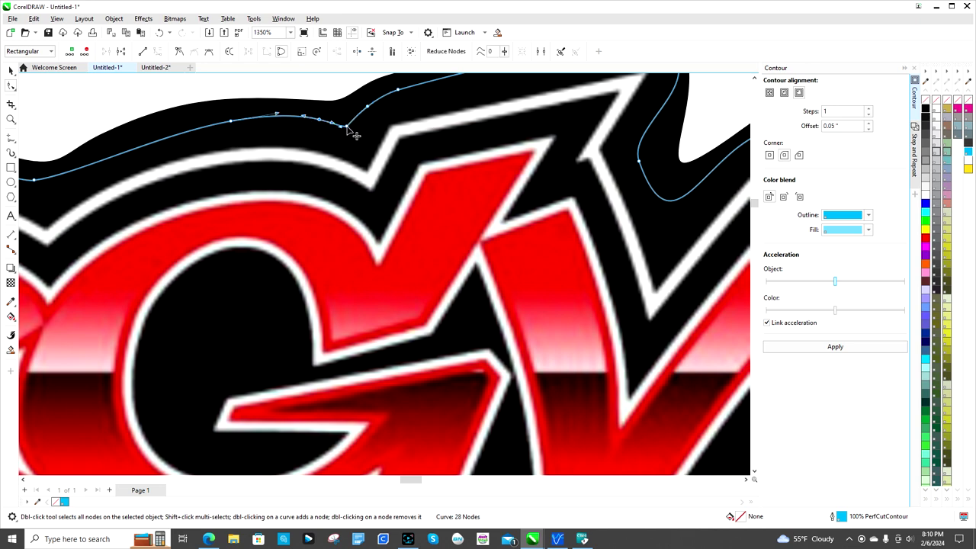
pyautogui.doubleClick(348, 126)
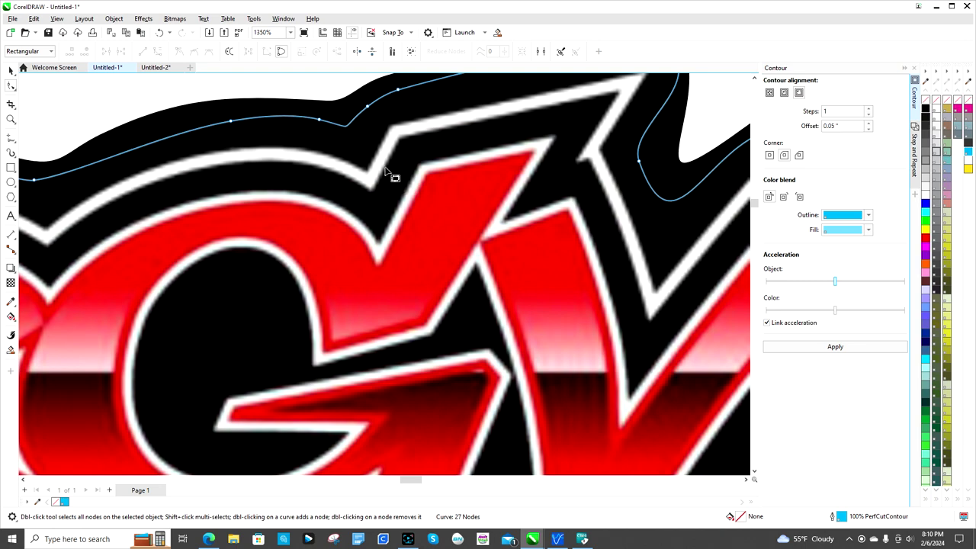
# - Add a node on the contour's bottom edge just right of the lower-left corner, and move it slightly down
pyautogui.scroll(-3, 344, 152)
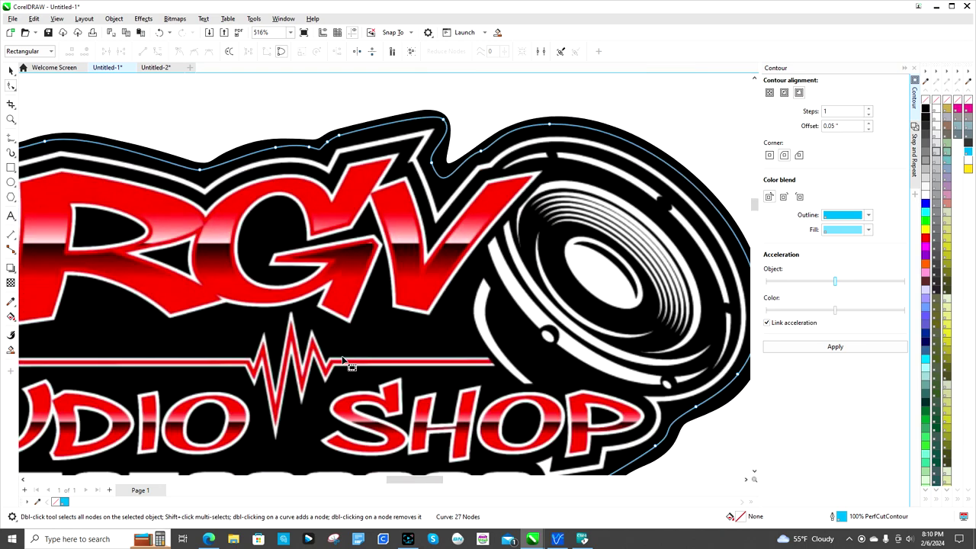
pyautogui.moveTo(424, 481); pyautogui.dragTo(392, 485)
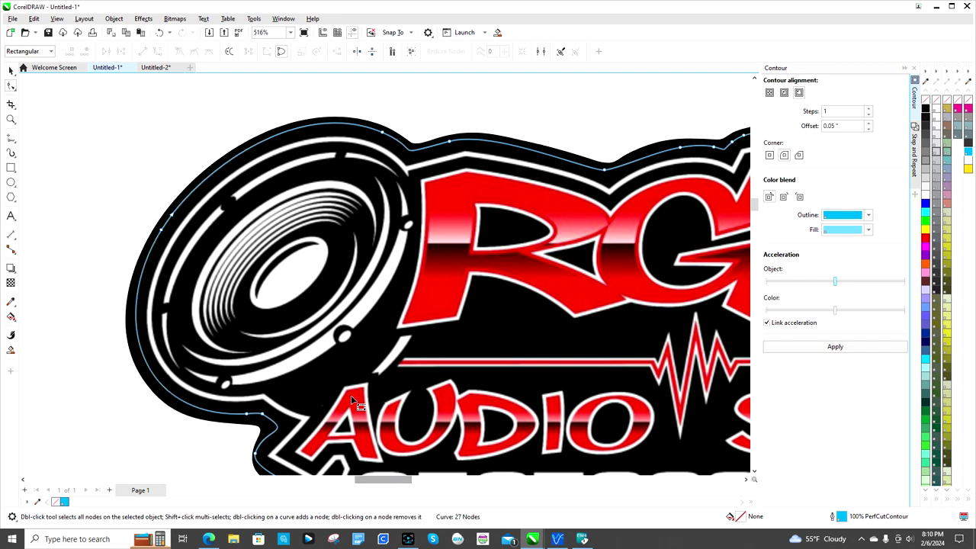
pyautogui.scroll(-2, 427, 404)
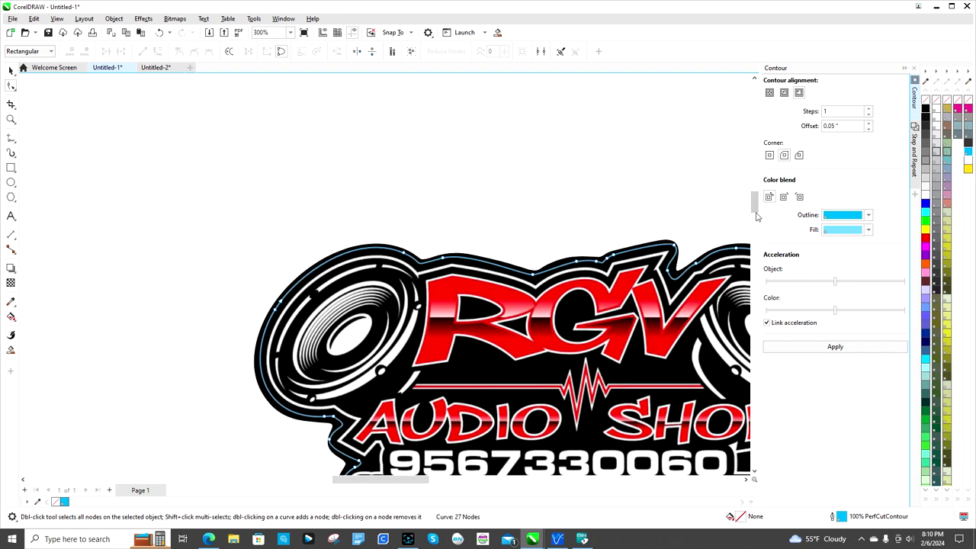
pyautogui.scroll(-3, 754, 210)
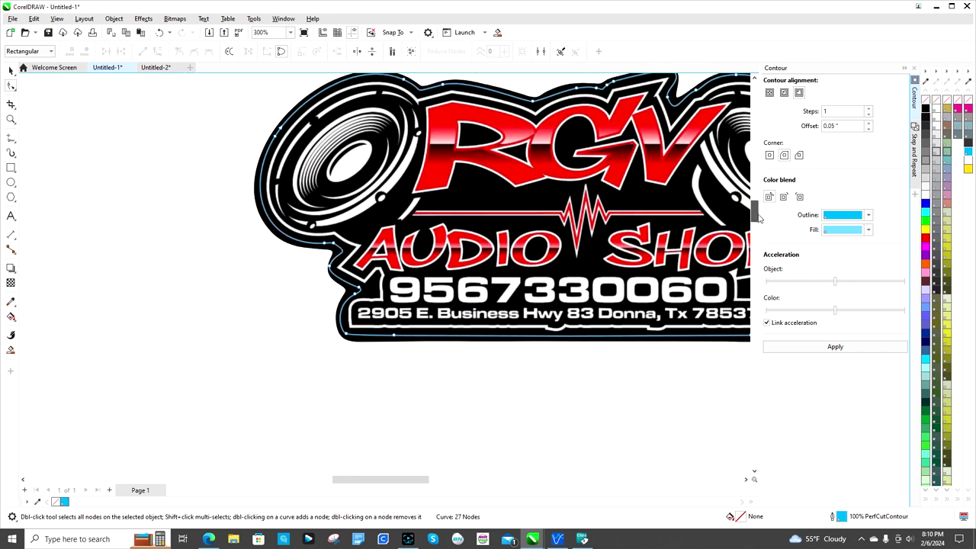
pyautogui.scroll(2, 362, 339)
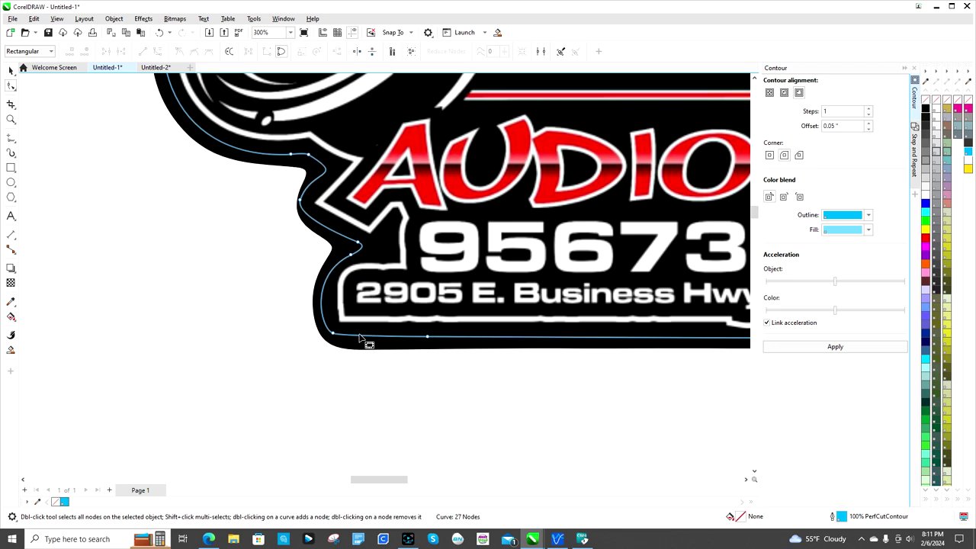
pyautogui.scroll(1, 360, 339)
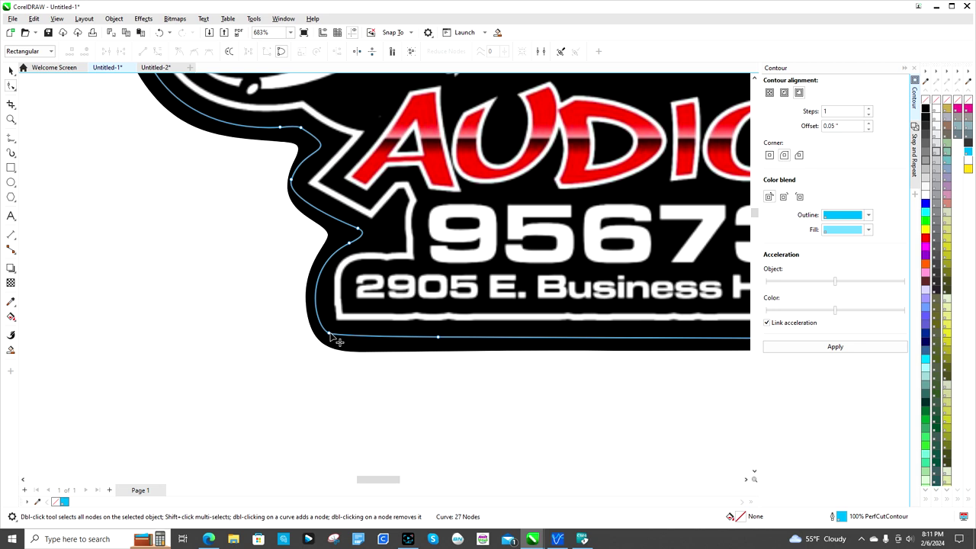
pyautogui.click(331, 335)
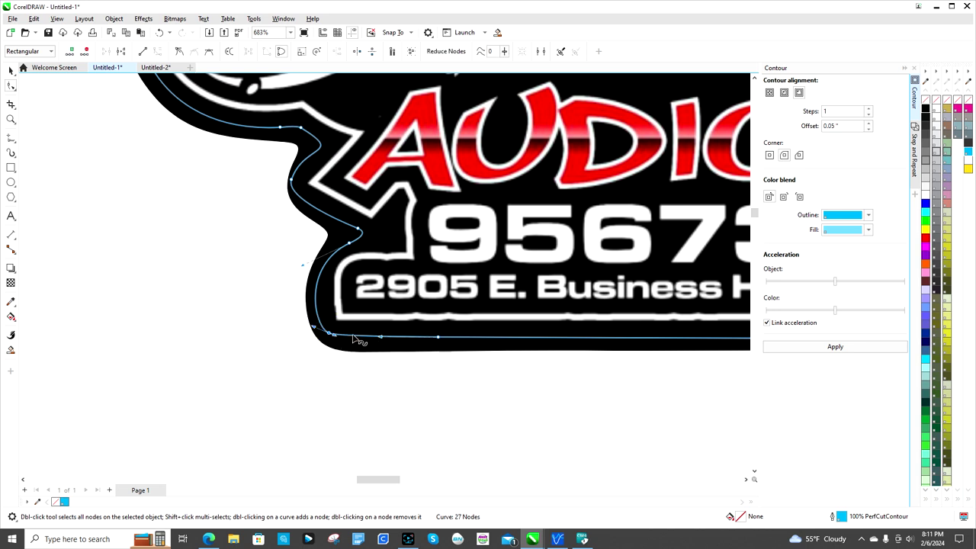
pyautogui.scroll(2, 347, 339)
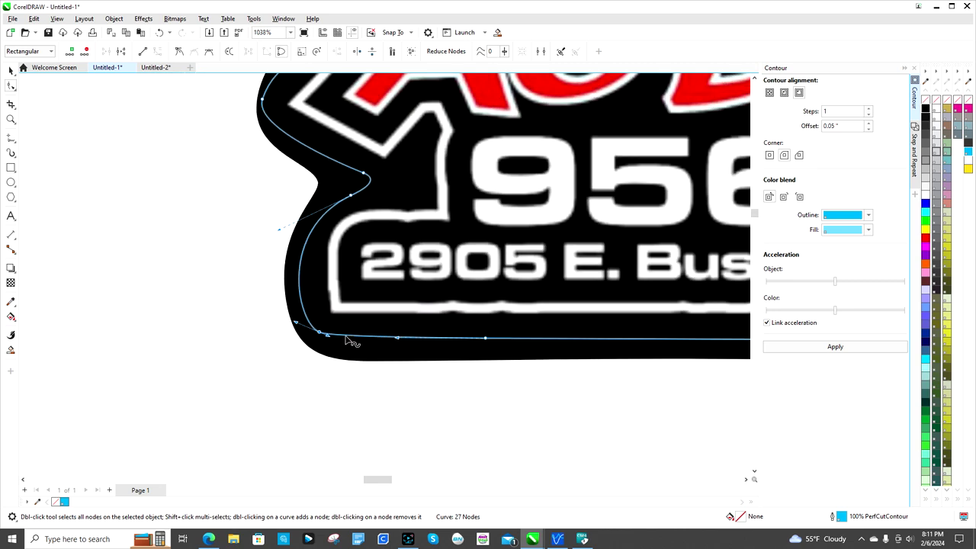
pyautogui.doubleClick(346, 337)
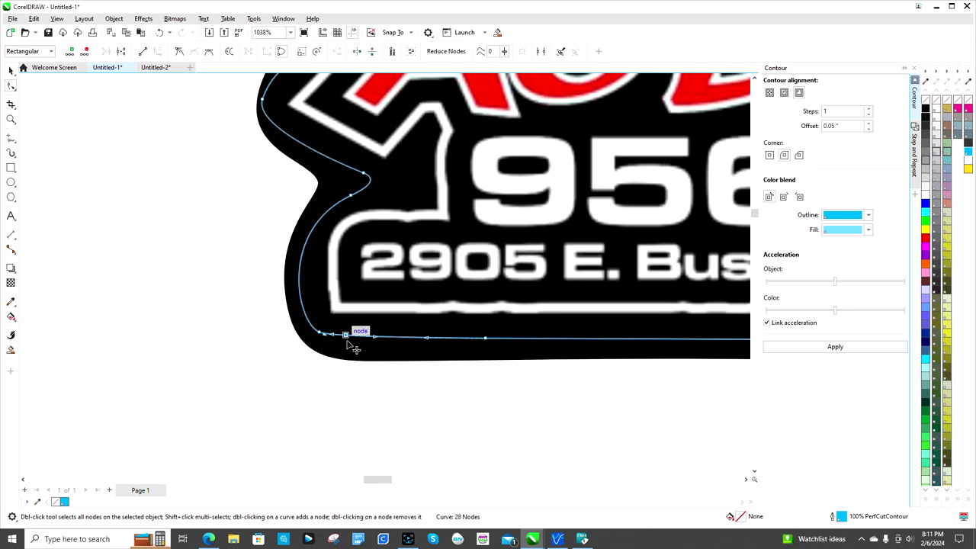
pyautogui.moveTo(346, 341); pyautogui.dragTo(347, 340)
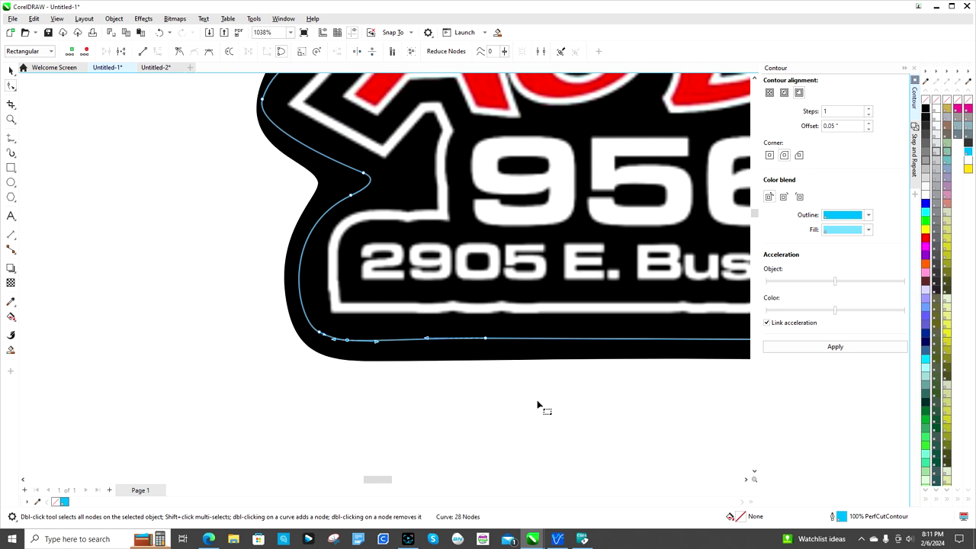
# - Delete the next node to the right along the contour's bottom edge, below the start of the address line
pyautogui.scroll(-1, 542, 364)
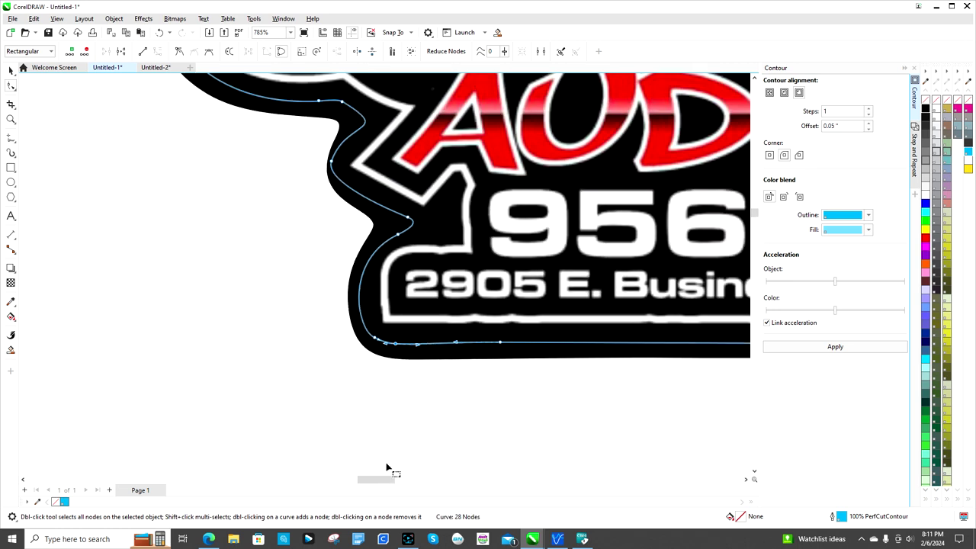
pyautogui.moveTo(381, 479); pyautogui.dragTo(406, 480)
pyautogui.scroll(-1, 534, 412)
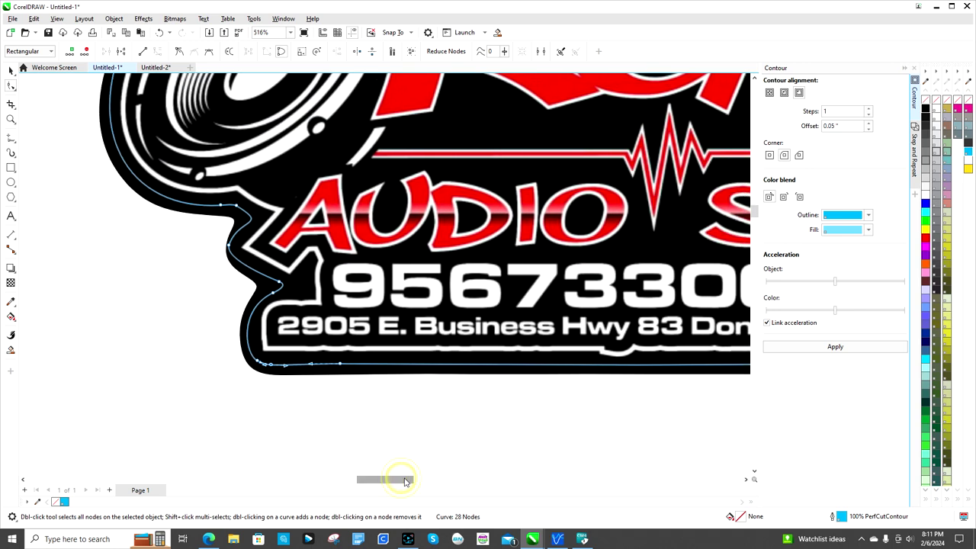
pyautogui.click(340, 365)
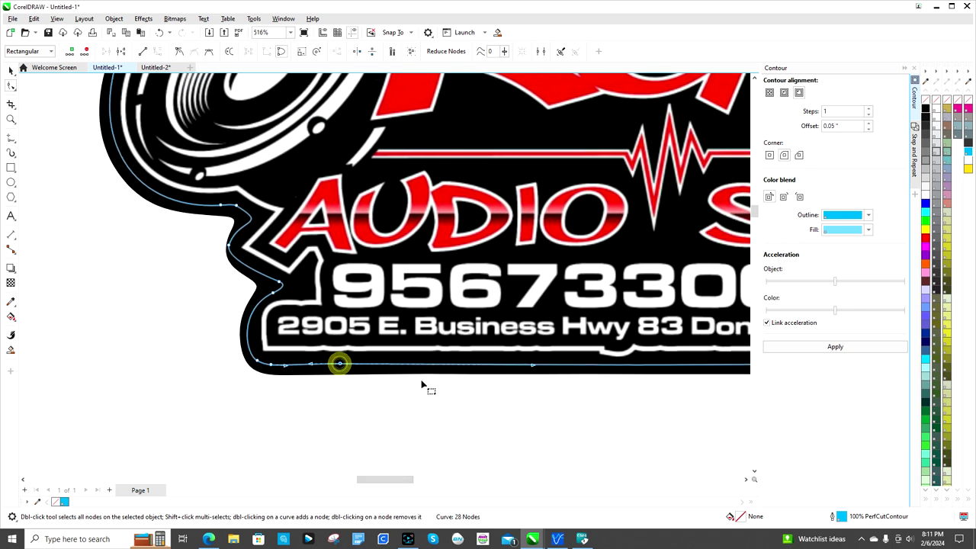
pyautogui.press('Delete')
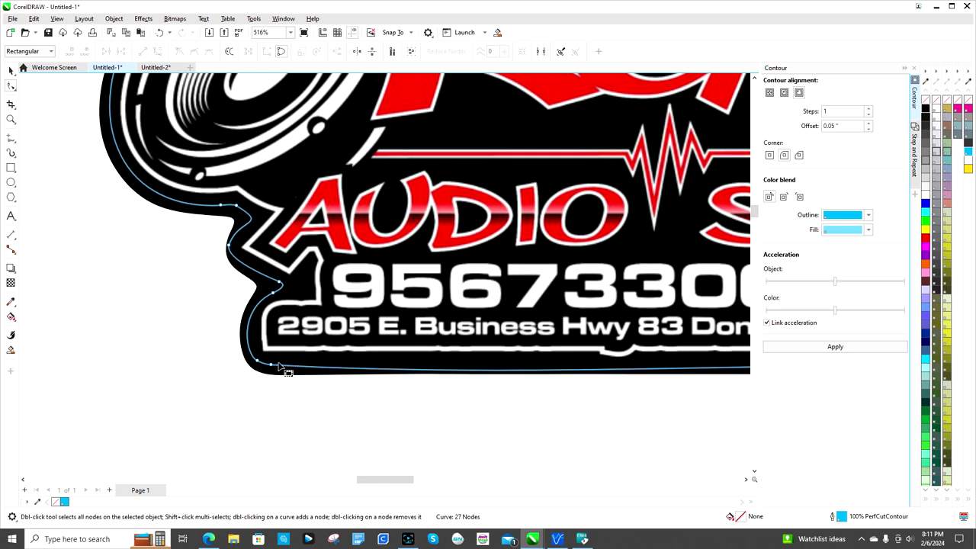
# - Flatten the contour's bottom edge by raising the curve handle of the node beside the lower-left corner
pyautogui.moveTo(406, 482); pyautogui.dragTo(424, 481)
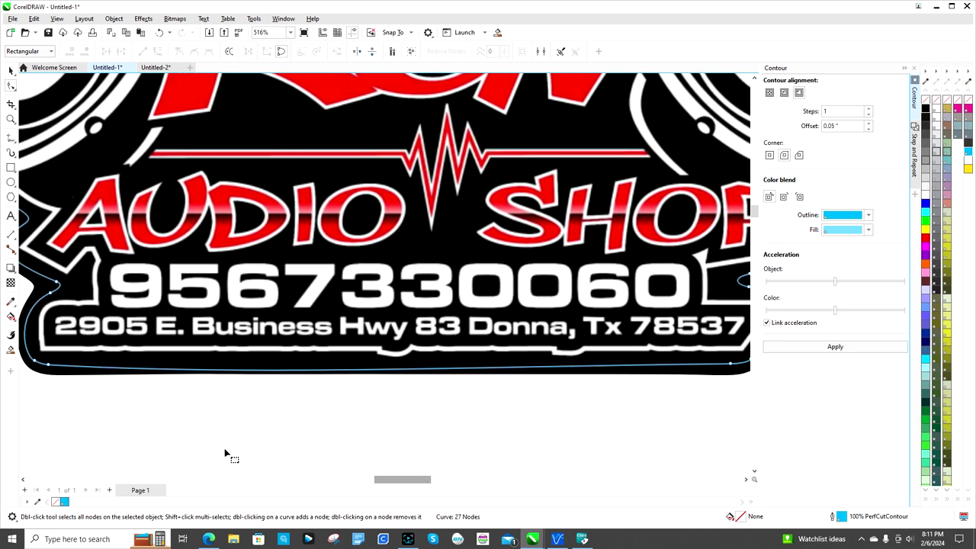
pyautogui.click(49, 366)
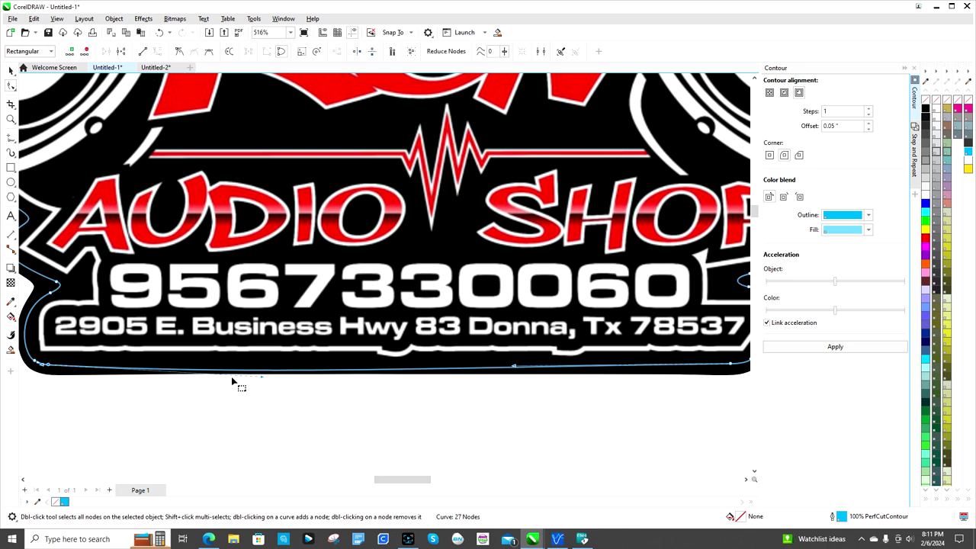
pyautogui.scroll(3, 198, 378)
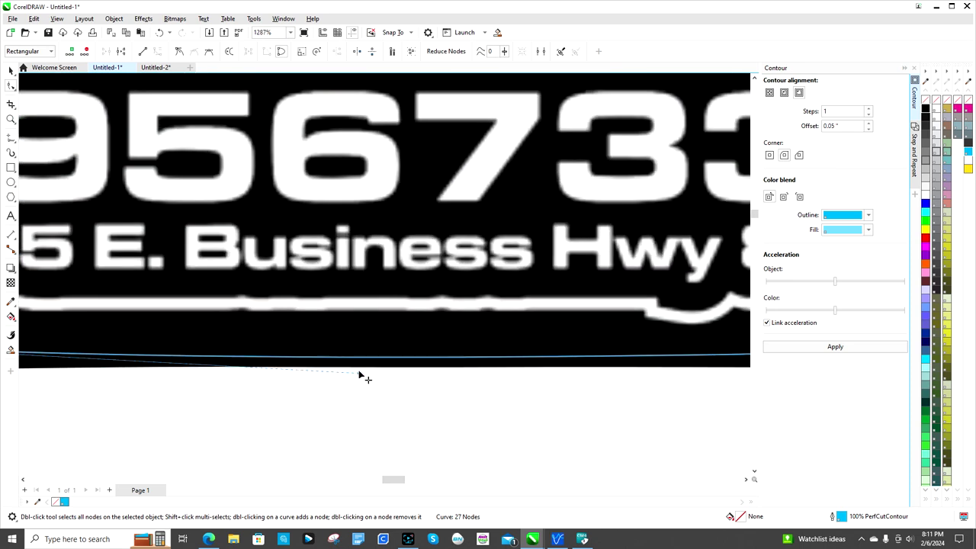
pyautogui.moveTo(359, 375); pyautogui.dragTo(378, 354)
pyautogui.scroll(-3, 420, 362)
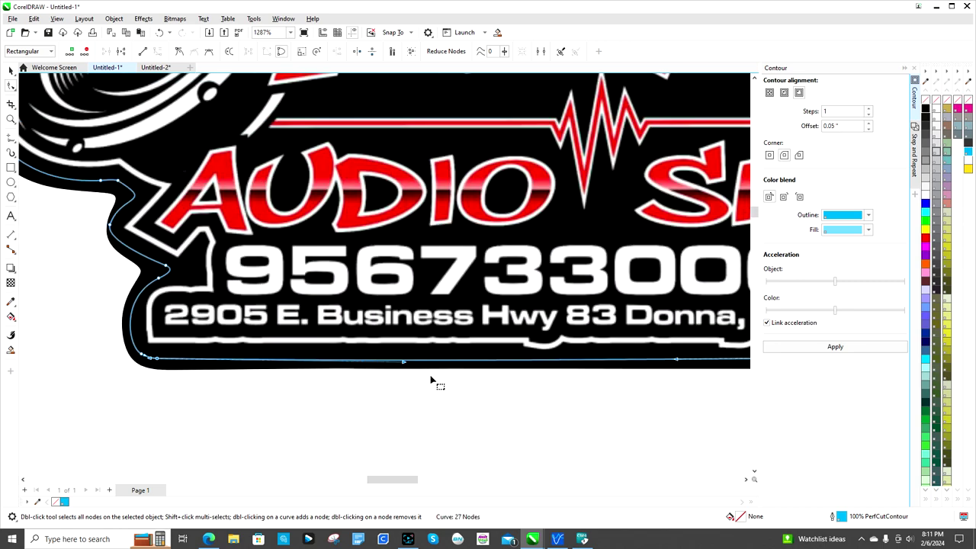
# - Fine-tune the same curve handle to straighten the bottom edge, and finish node editing with the contour deselected
pyautogui.scroll(-1, 522, 451)
pyautogui.scroll(4, 419, 411)
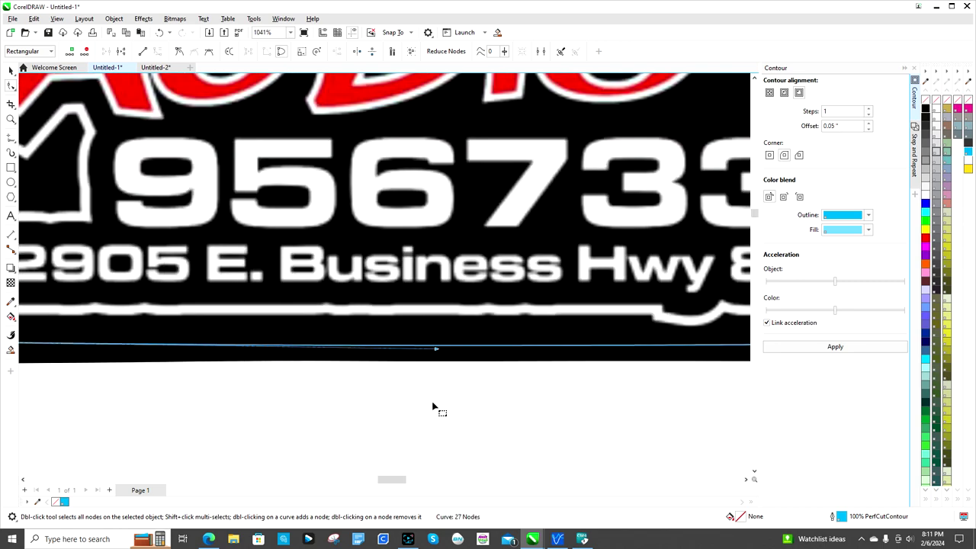
pyautogui.moveTo(439, 347); pyautogui.dragTo(467, 344)
pyautogui.scroll(-2, 496, 392)
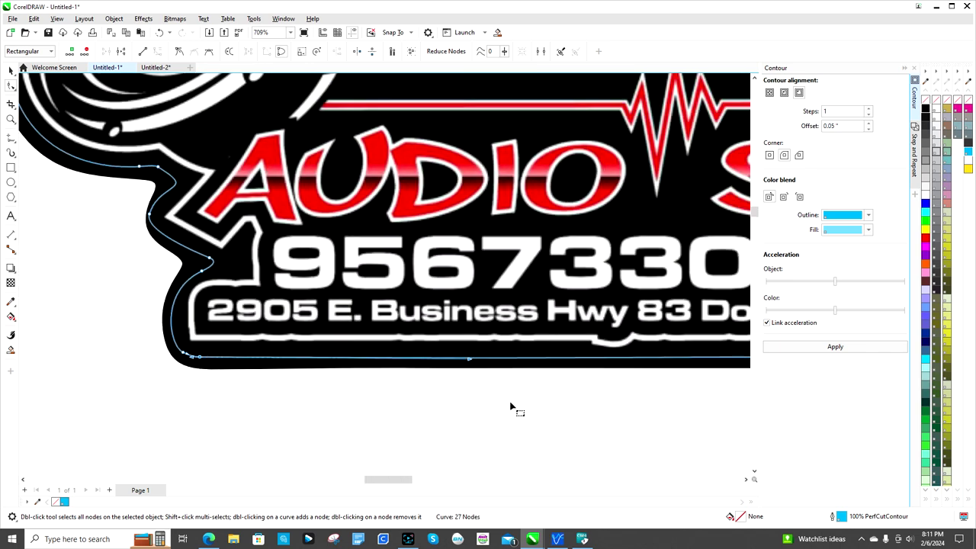
pyautogui.scroll(-2, 546, 423)
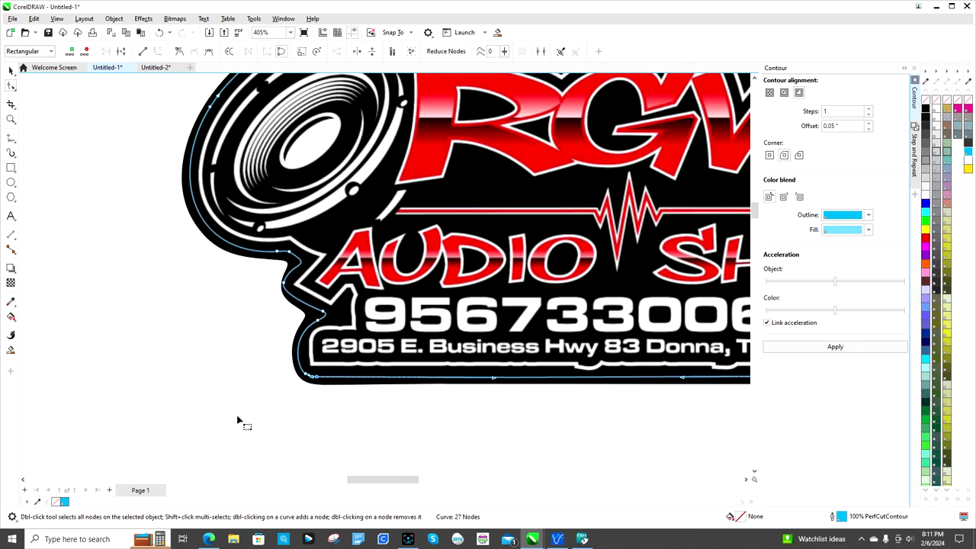
pyautogui.click(11, 70)
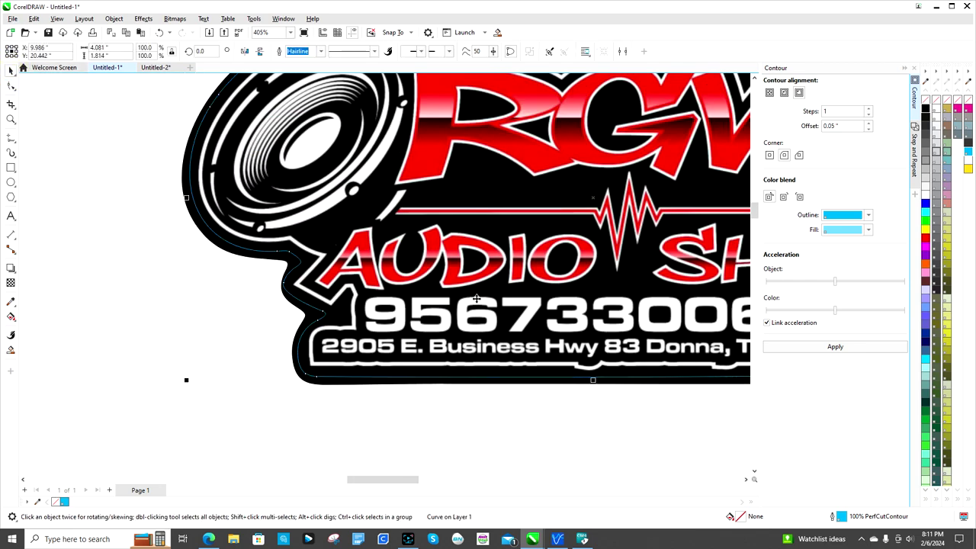
pyautogui.scroll(-2, 476, 299)
pyautogui.moveTo(414, 478); pyautogui.dragTo(444, 484)
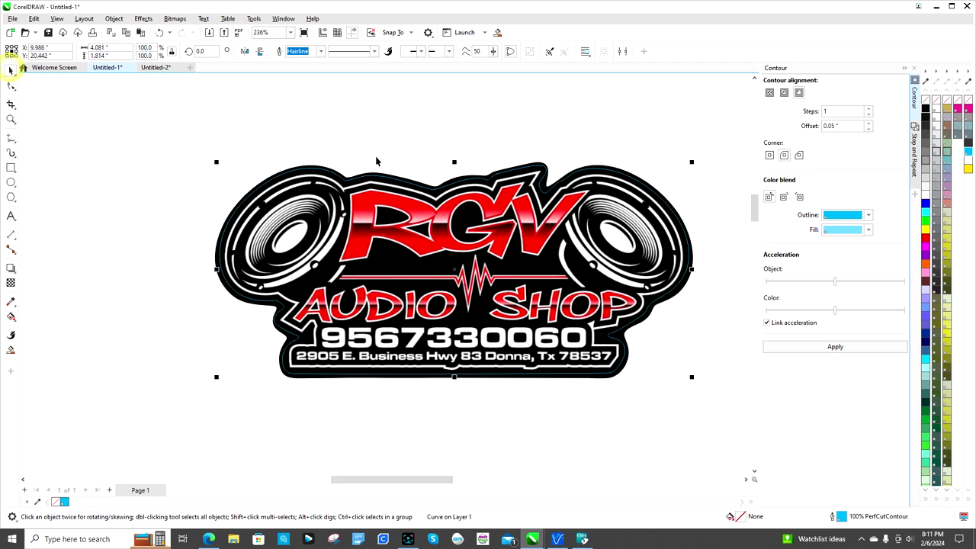
pyautogui.click(416, 144)
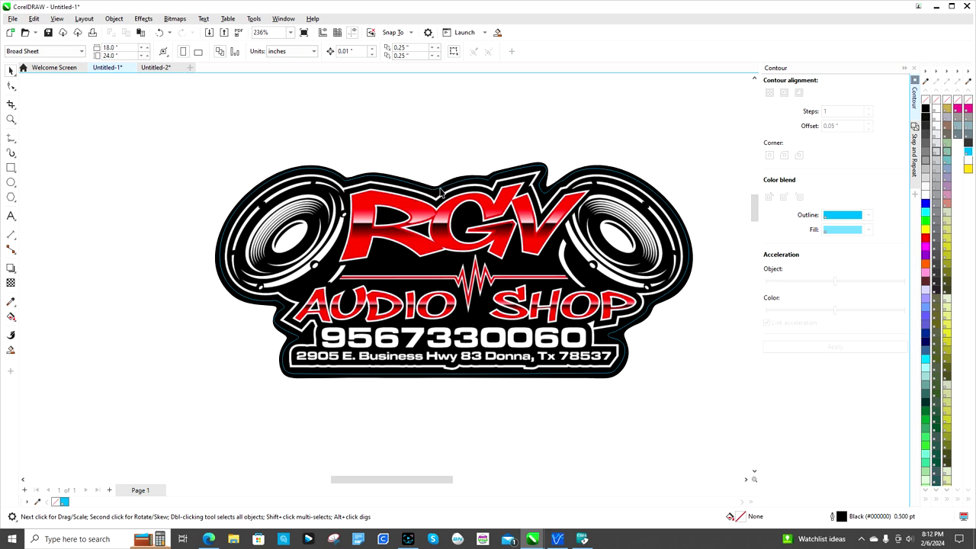
# - Move the cut contour down off the logo, and shift the logo up so the two sit clear of each other
pyautogui.moveTo(440, 192); pyautogui.dragTo(487, 268)
pyautogui.scroll(-3, 487, 268)
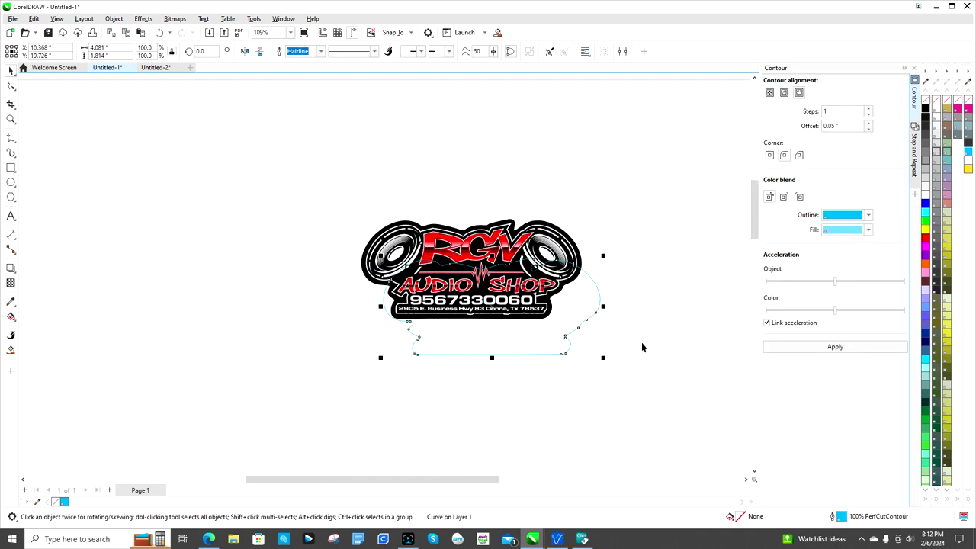
pyautogui.click(681, 332)
pyautogui.hotkey('ctrl', 'v')
pyautogui.moveTo(491, 215); pyautogui.dragTo(514, 151)
# - Copy the cut contour, paste a duplicate, and place it in the empty area left of the logo
pyautogui.click(526, 265)
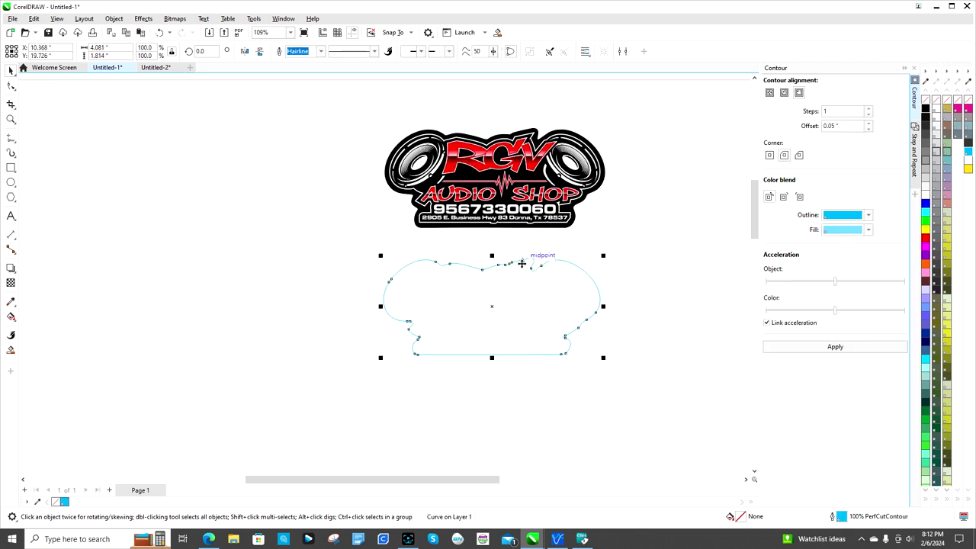
pyautogui.rightClick(522, 261)
pyautogui.click(564, 287)
pyautogui.rightClick(206, 191)
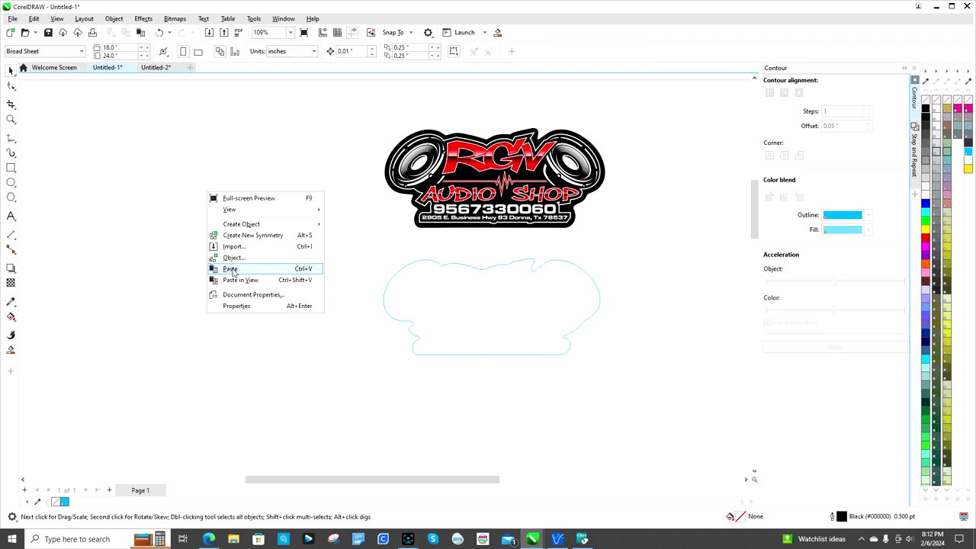
pyautogui.click(233, 273)
pyautogui.moveTo(496, 307); pyautogui.dragTo(233, 255)
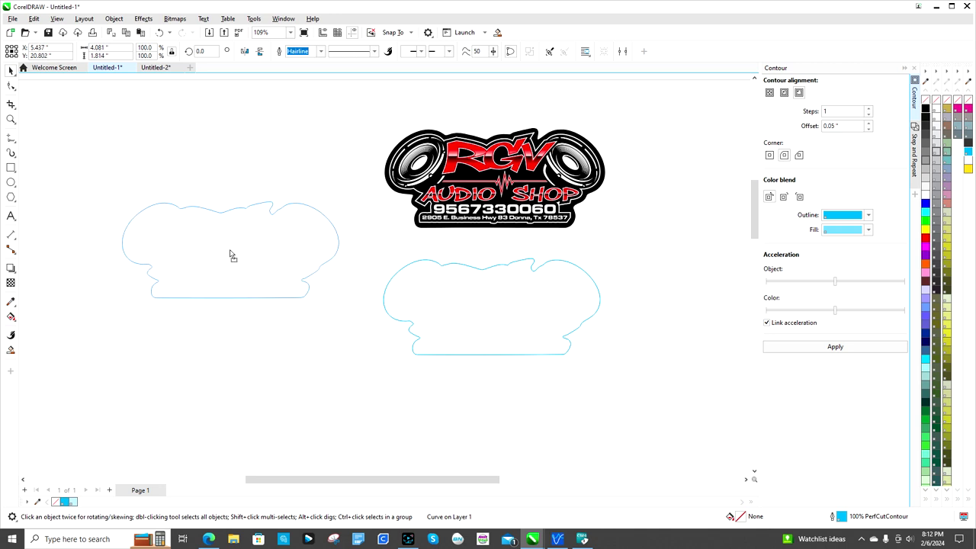
# - Give the duplicate contour a black outline, trying widths of 16 pt and 12 pt before settling on 10 pt
pyautogui.rightClick(925, 109)
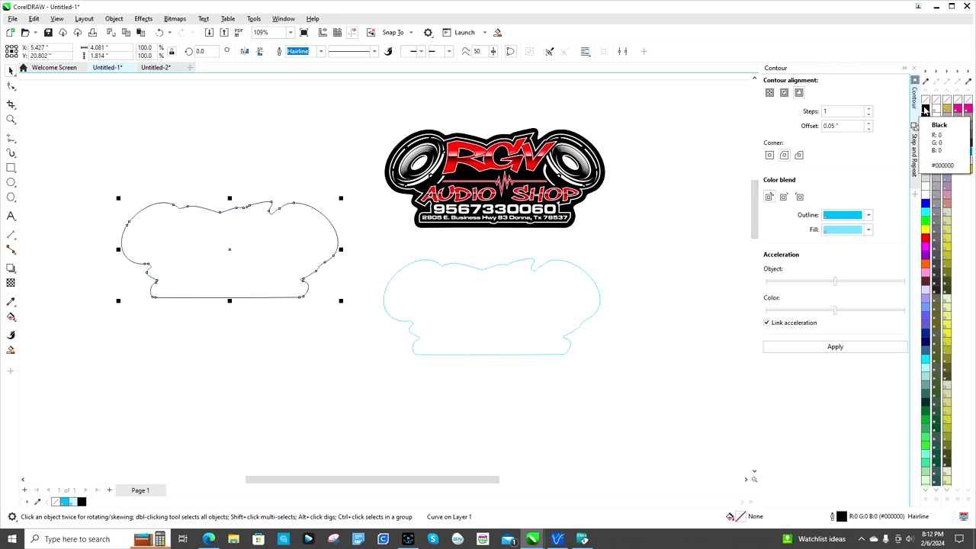
pyautogui.click(320, 52)
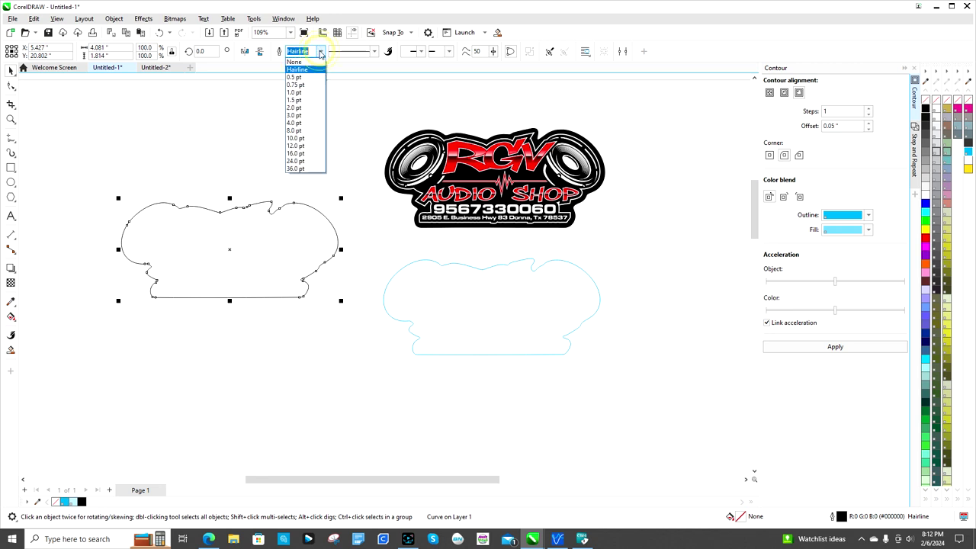
pyautogui.click(309, 152)
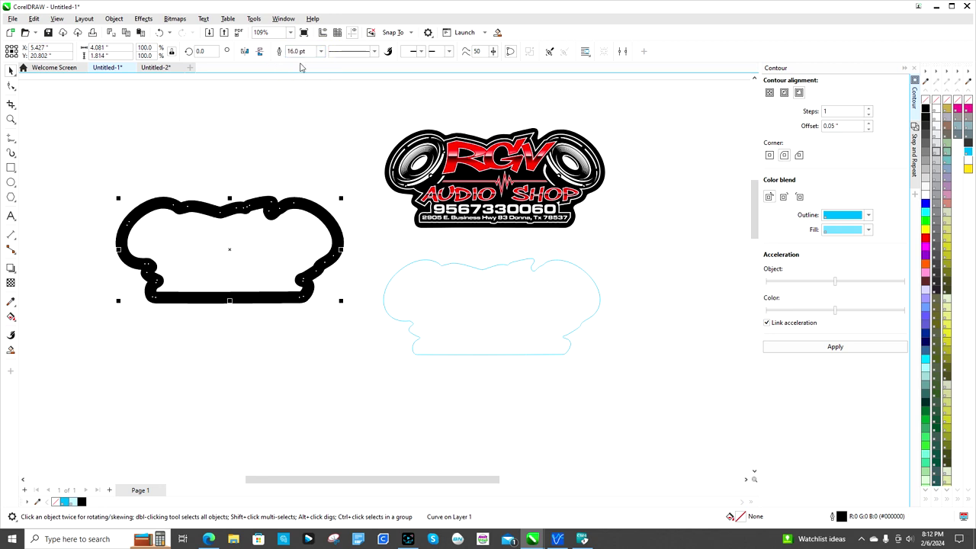
pyautogui.click(320, 51)
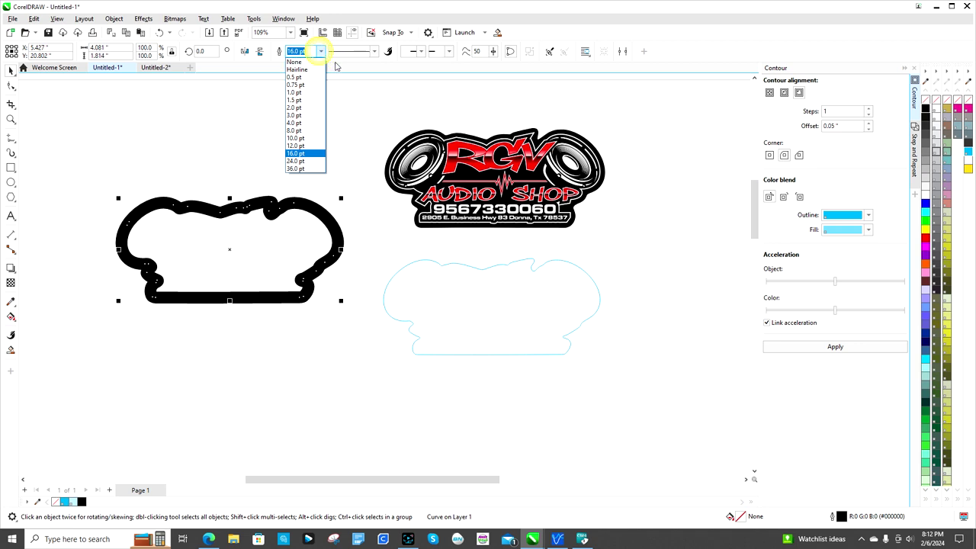
pyautogui.click(309, 146)
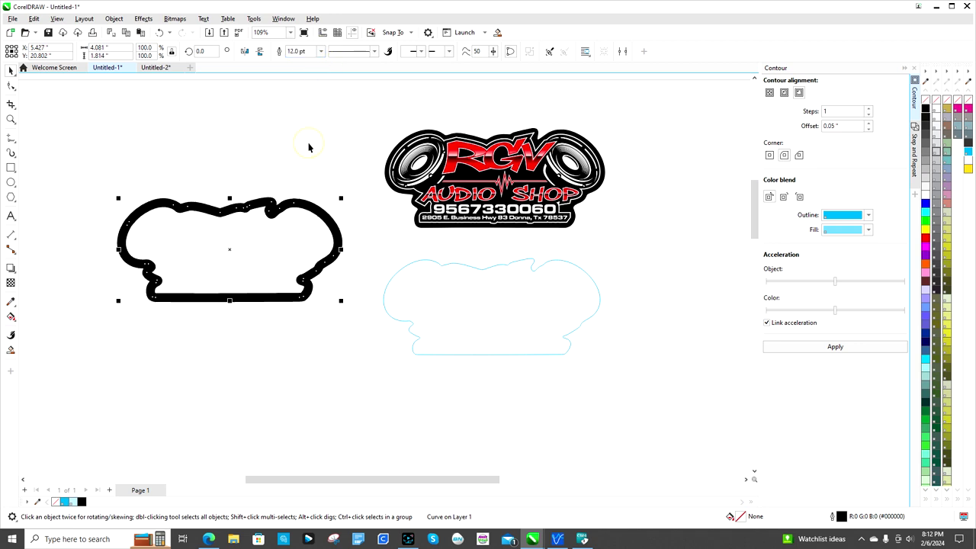
pyautogui.click(297, 51)
pyautogui.click(320, 51)
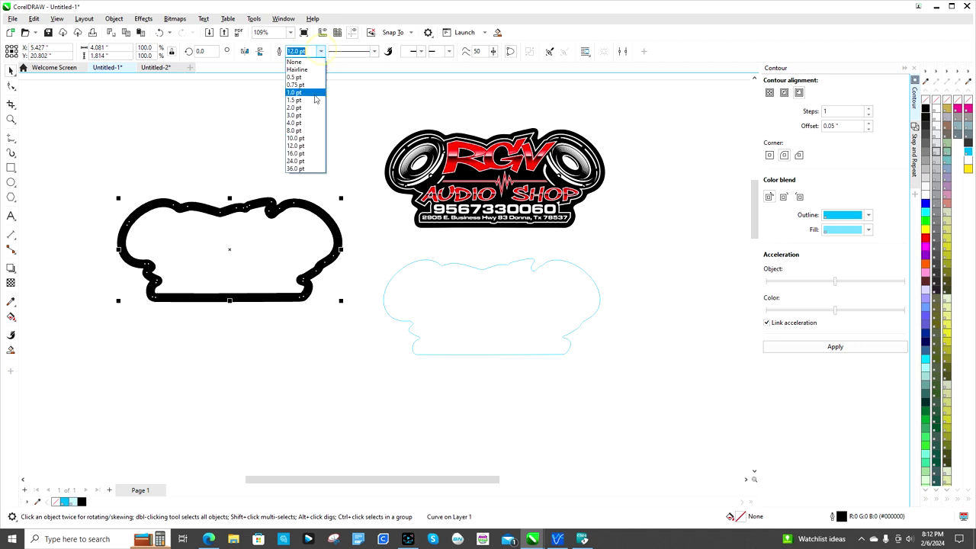
pyautogui.click(312, 138)
pyautogui.click(268, 102)
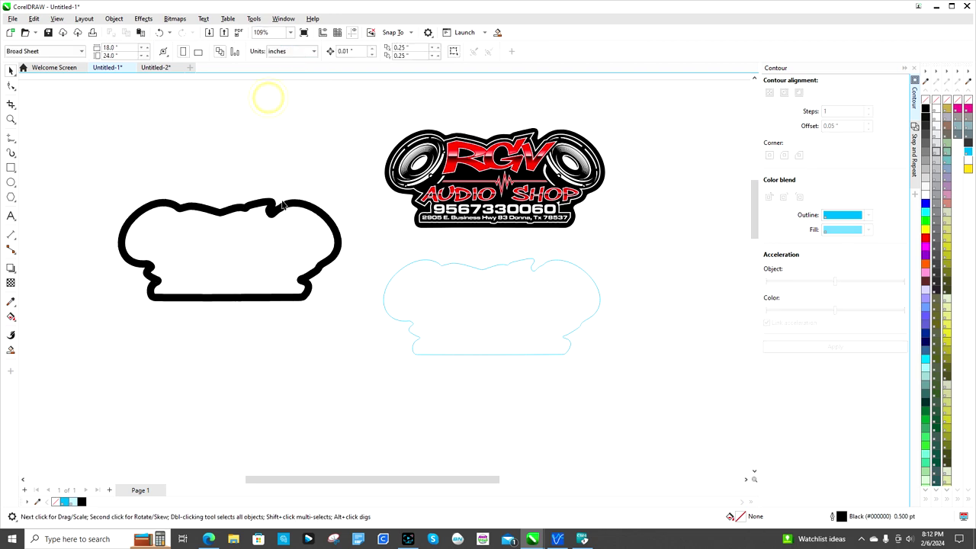
# - Move the thick black outline so it overlaps the logo, and send it to the back of the page
pyautogui.click(288, 211)
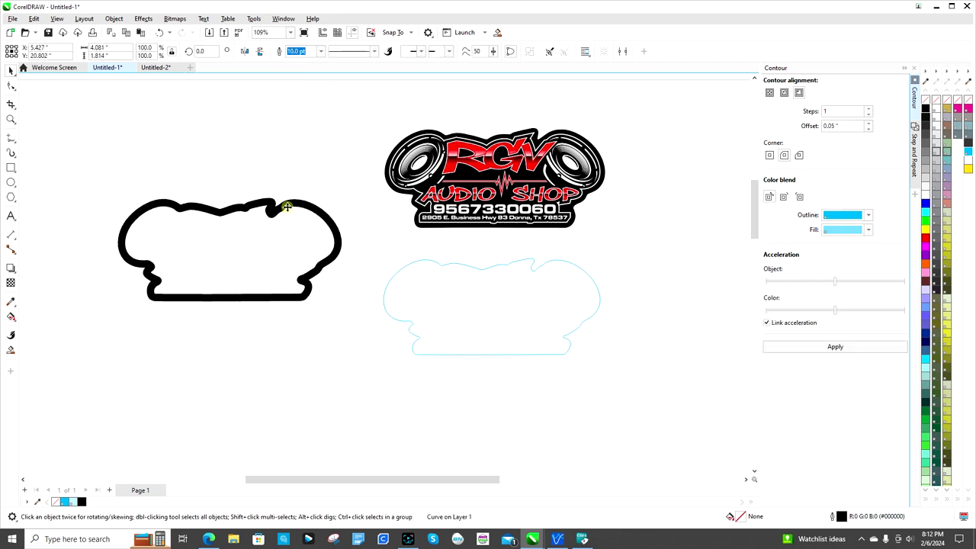
pyautogui.moveTo(283, 202); pyautogui.dragTo(447, 146)
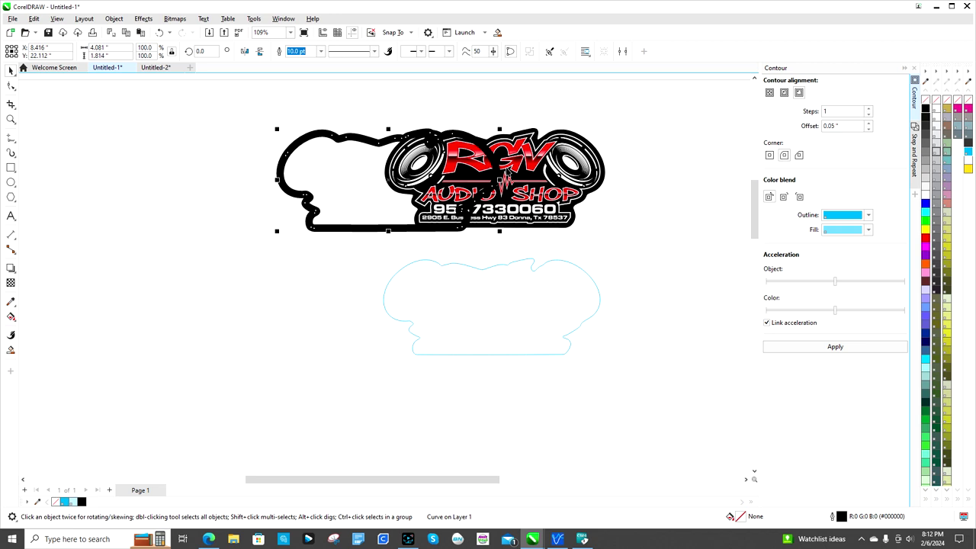
pyautogui.rightClick(363, 142)
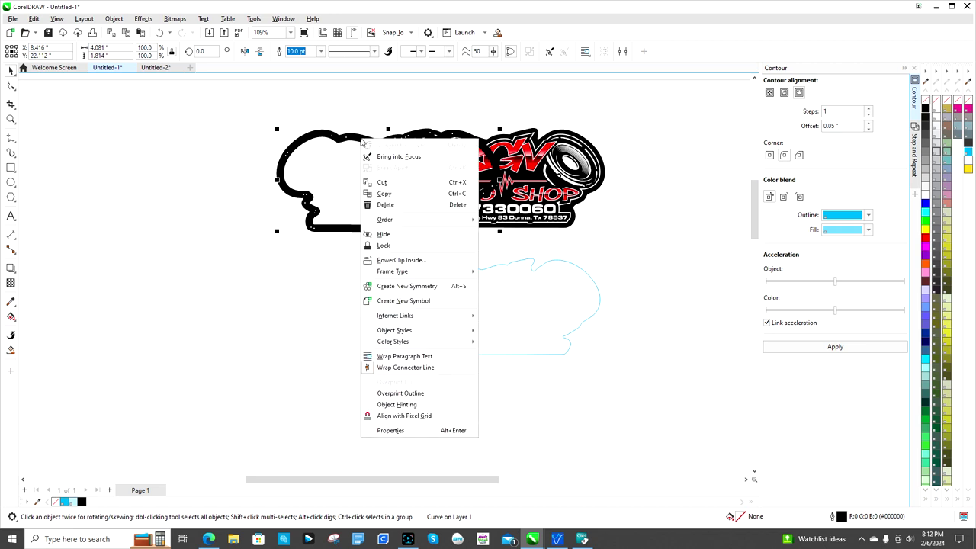
pyautogui.moveTo(432, 225)
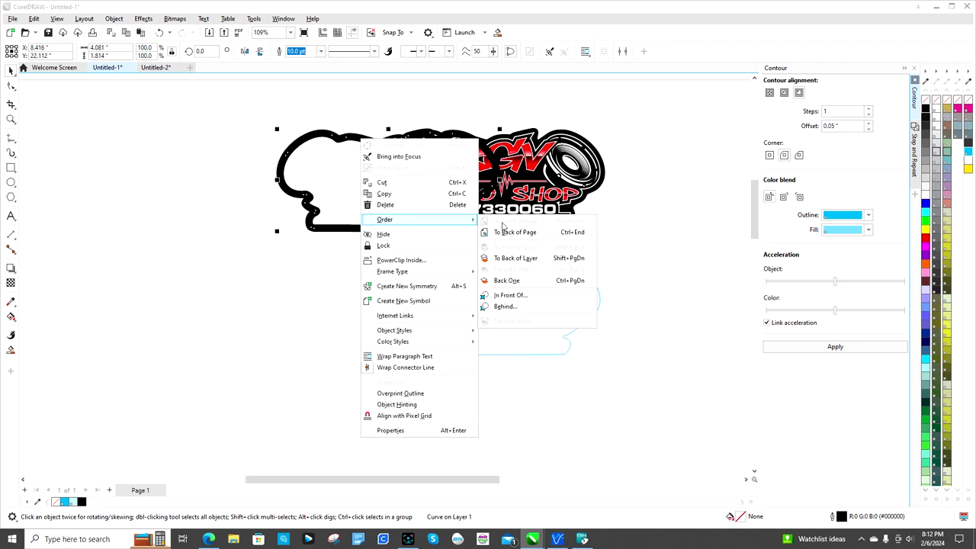
pyautogui.click(537, 234)
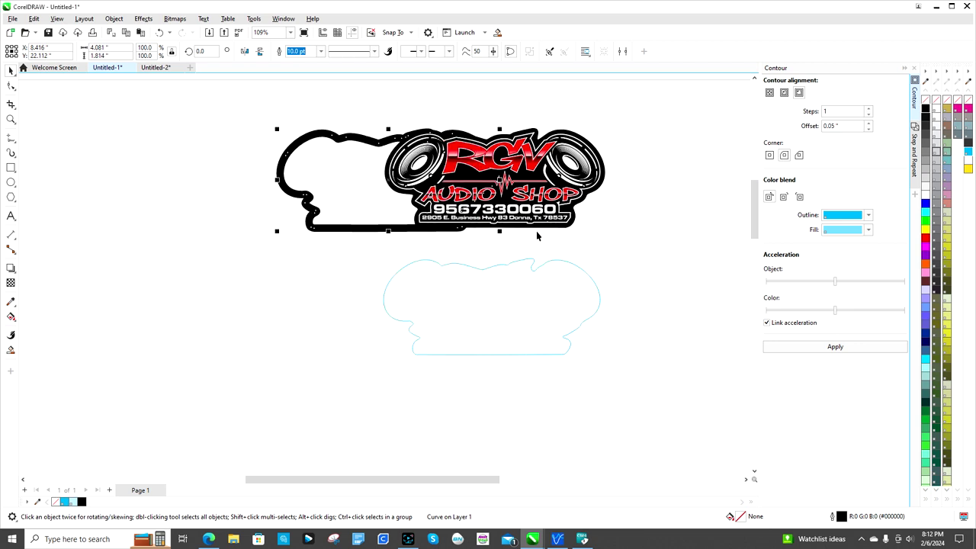
pyautogui.click(668, 181)
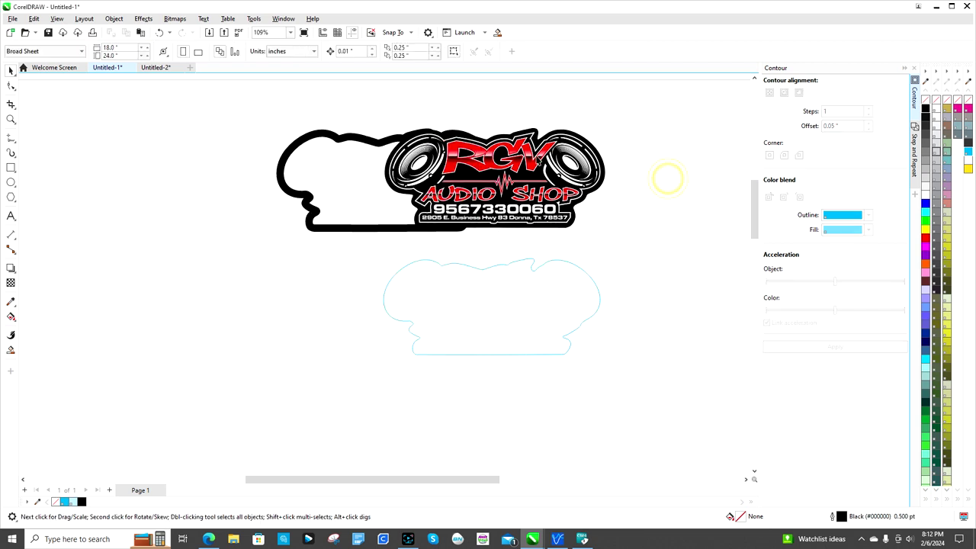
# - Center the thick black outline and the logo on each other, and group them
pyautogui.click(386, 229)
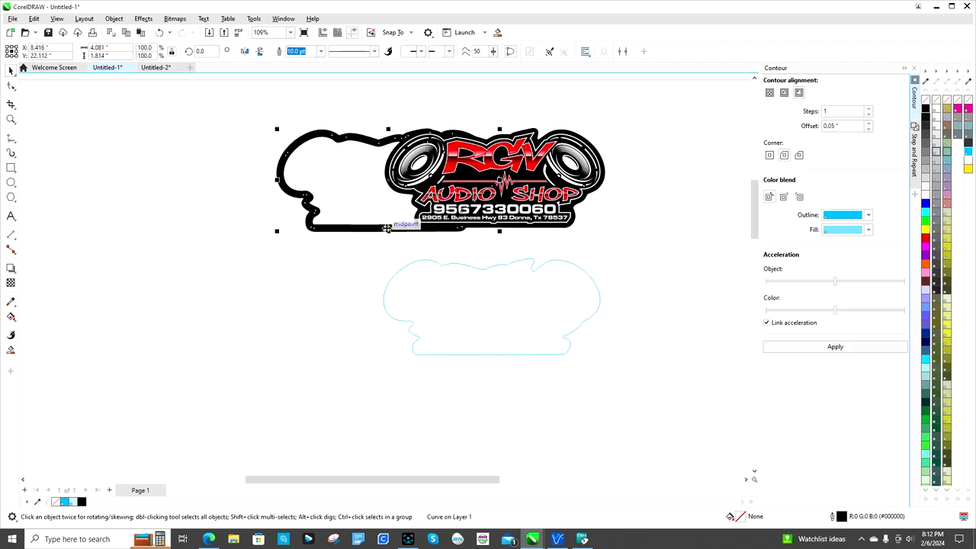
pyautogui.keyDown('shift'); pyautogui.click(541, 176); pyautogui.keyUp('shift')
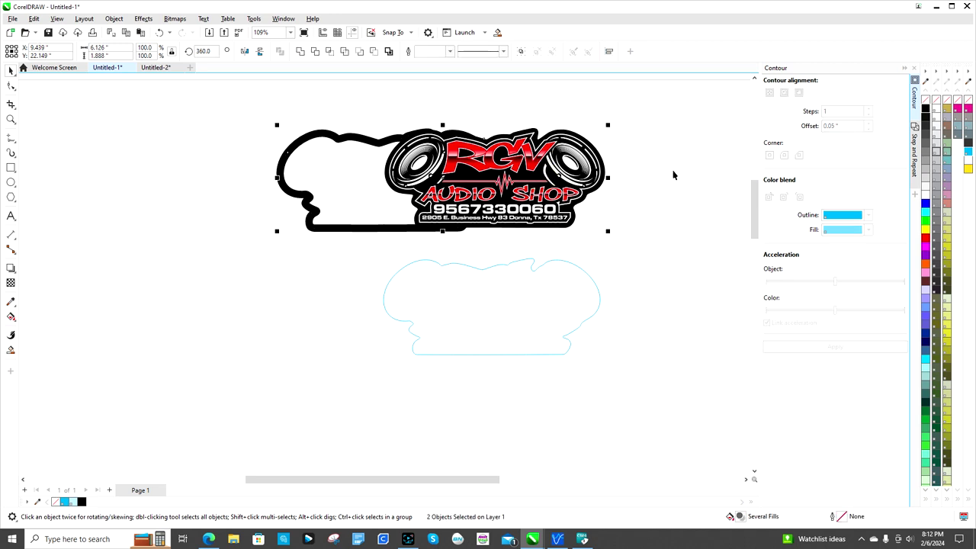
pyautogui.press('c')
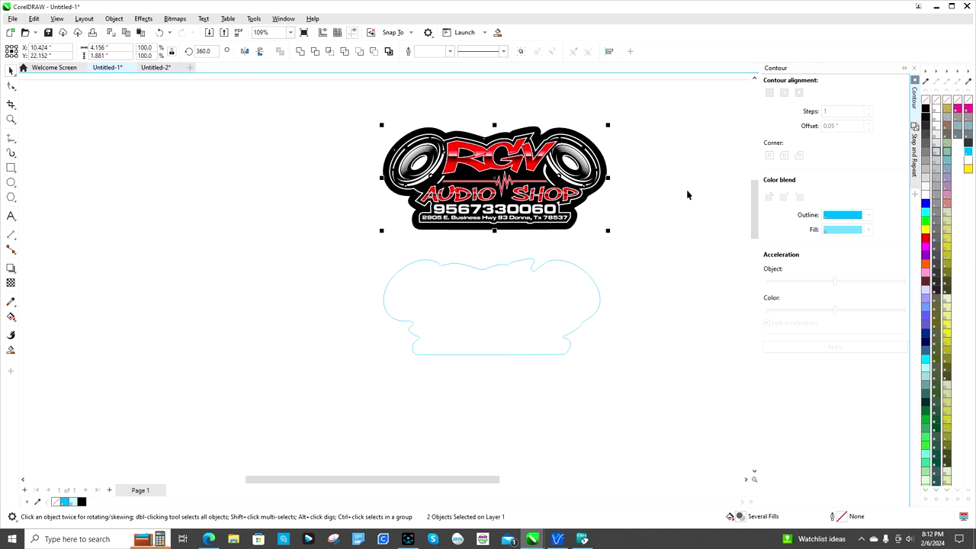
pyautogui.rightClick(510, 181)
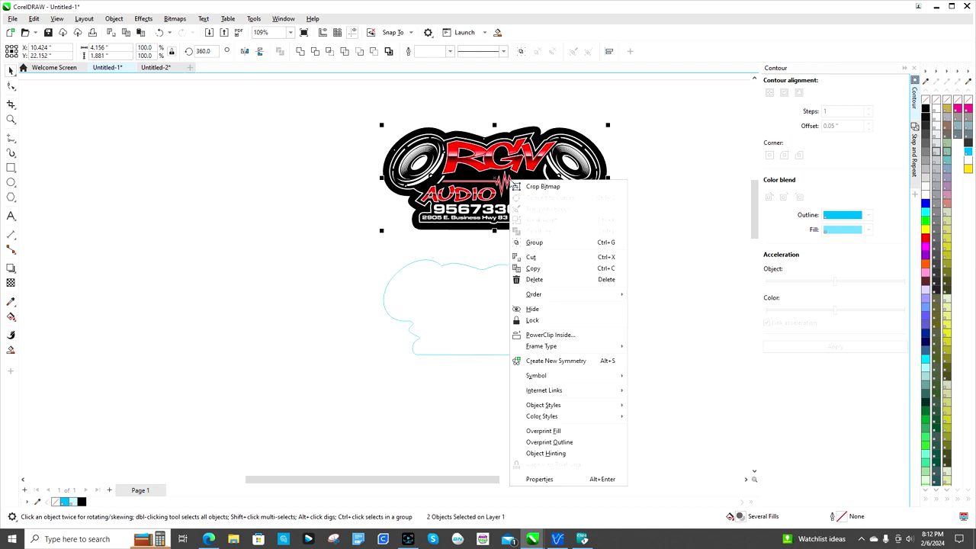
pyautogui.click(546, 243)
pyautogui.click(660, 224)
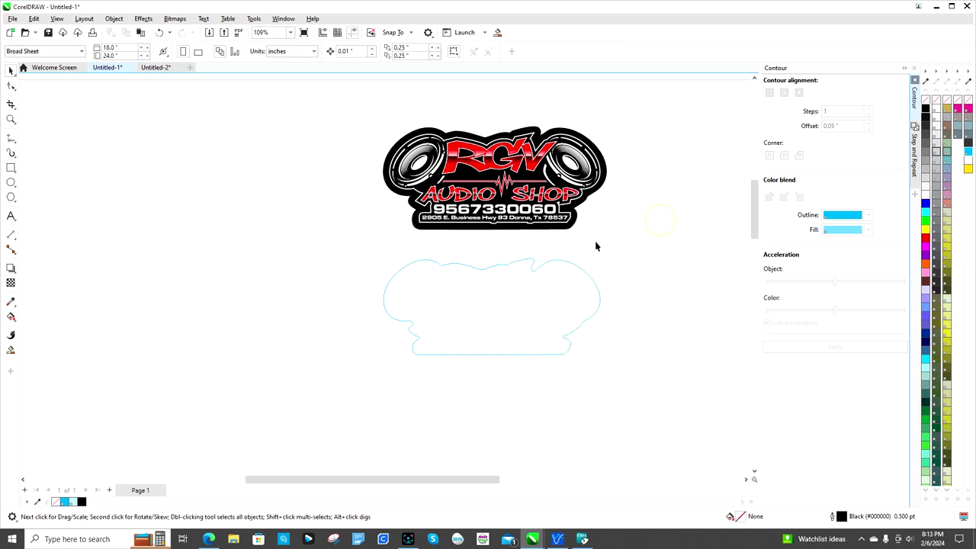
# - Align the cyan cut contour with the grouped logo, centered both horizontally and vertically
pyautogui.click(538, 270)
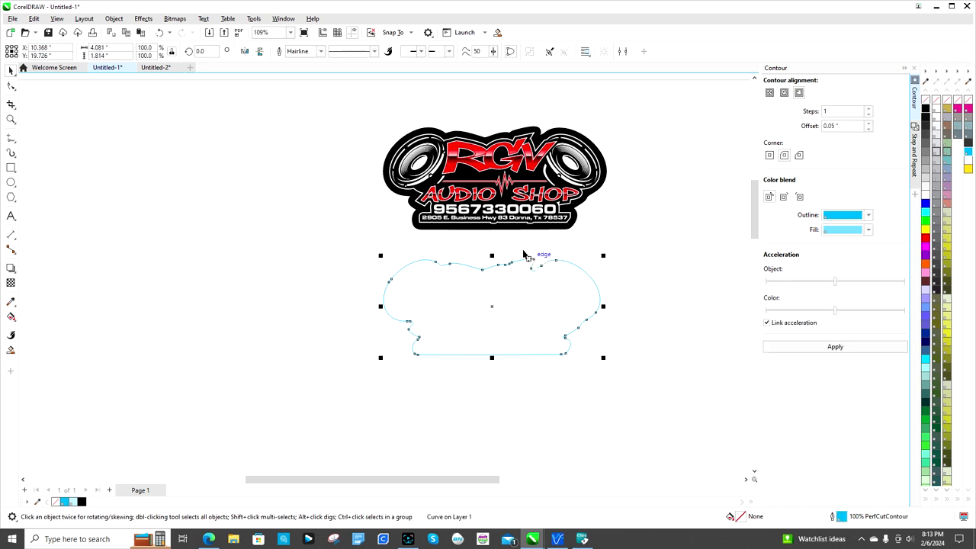
pyautogui.keyDown('shift'); pyautogui.click(524, 167); pyautogui.keyUp('shift')
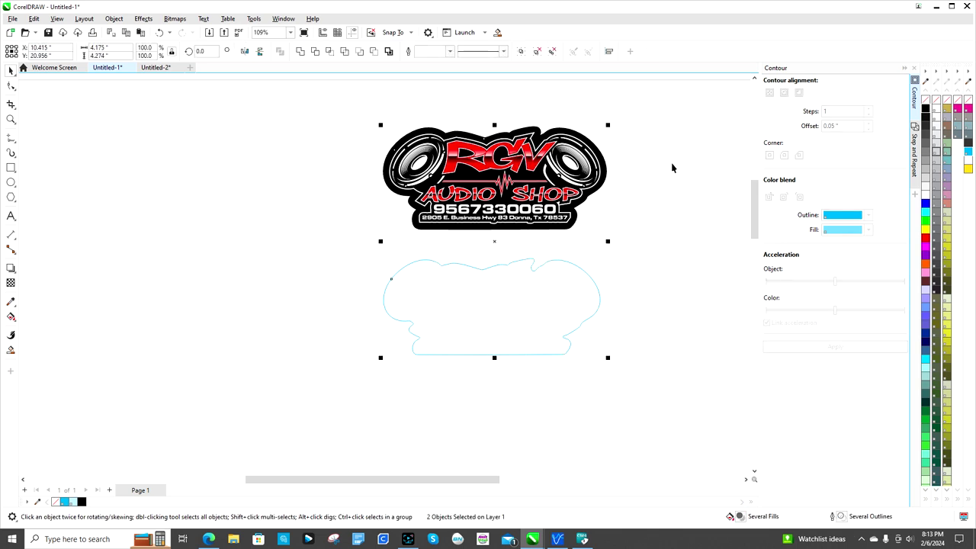
pyautogui.press('c')
pyautogui.press('e')
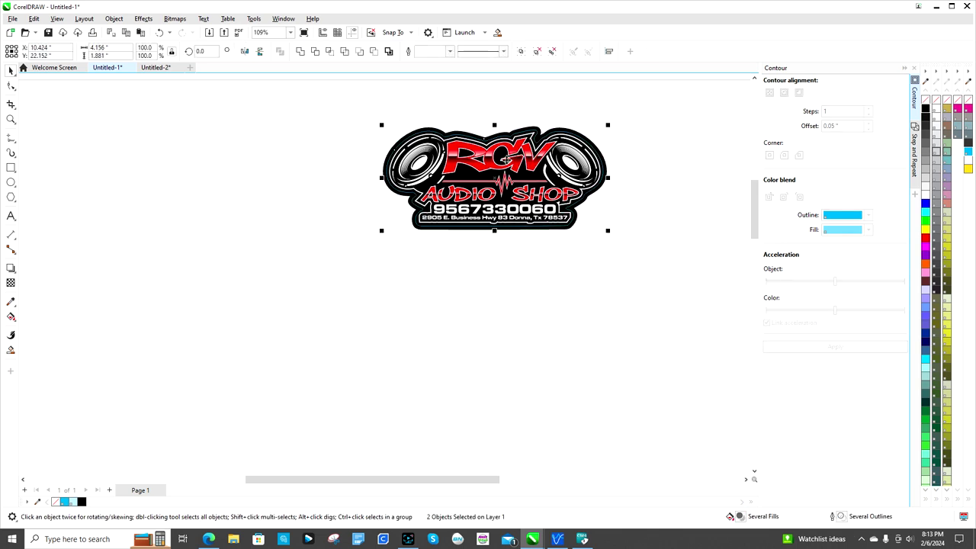
# - Select the cyan cut contour together with the bordered logo and group them into one object
pyautogui.scroll(2, 449, 175)
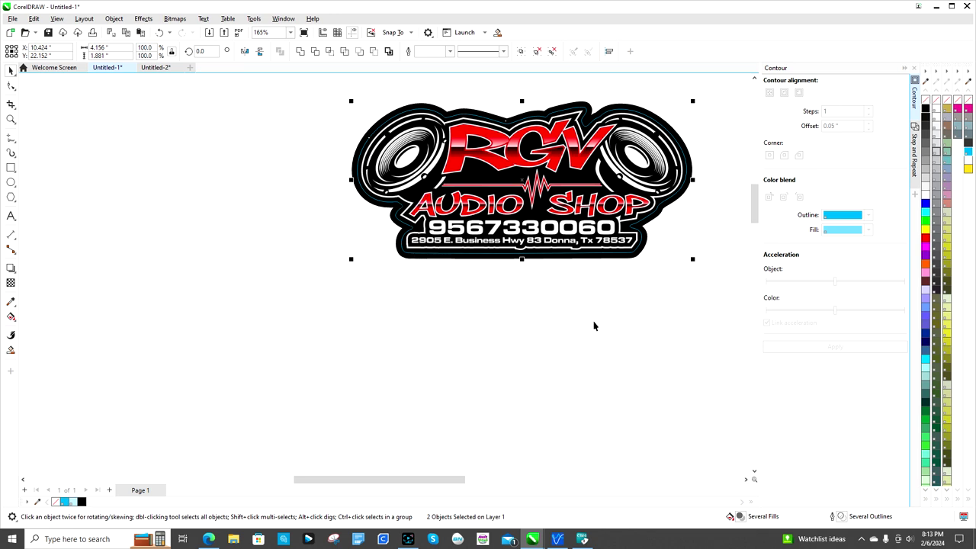
pyautogui.scroll(-2, 594, 320)
pyautogui.click(621, 318)
pyautogui.click(658, 249)
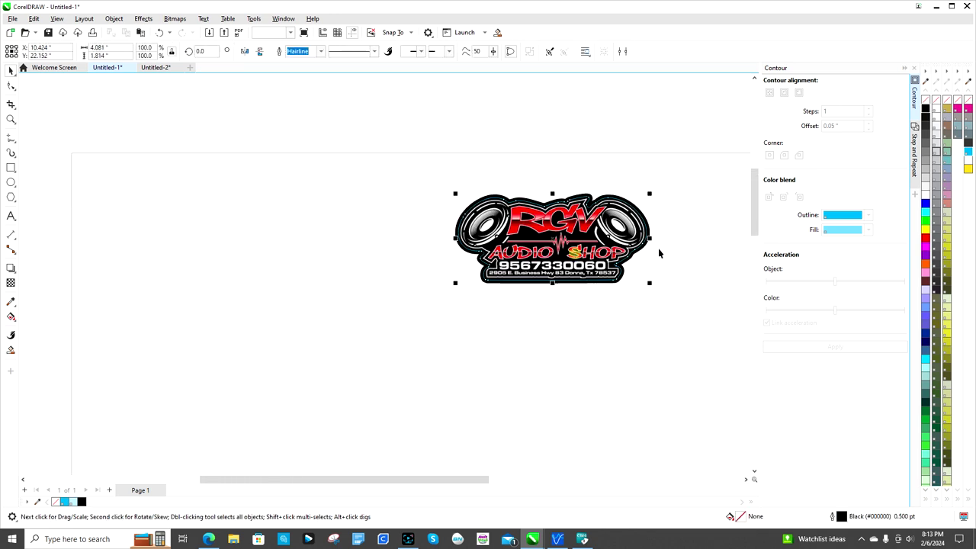
pyautogui.hotkey('ctrl', 'a')
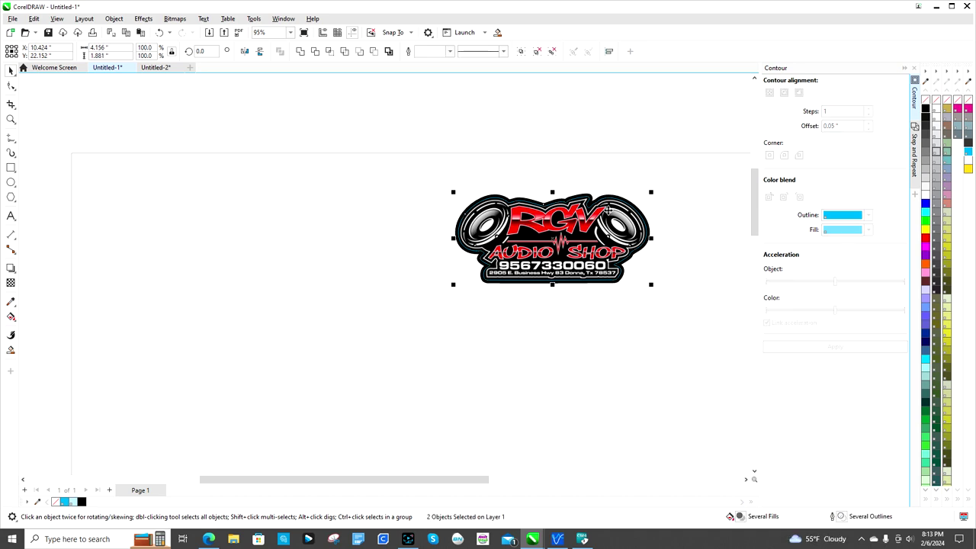
pyautogui.rightClick(586, 237)
pyautogui.click(614, 286)
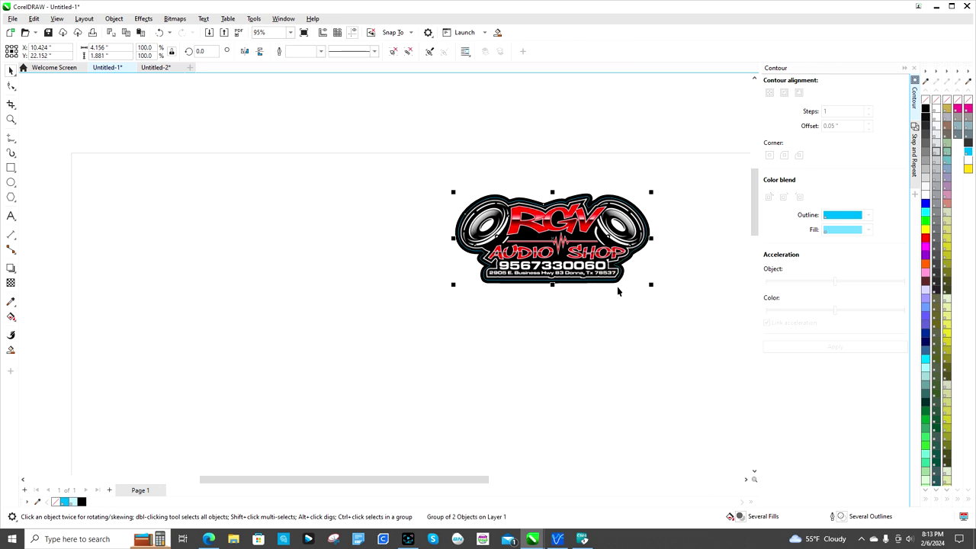
pyautogui.click(681, 222)
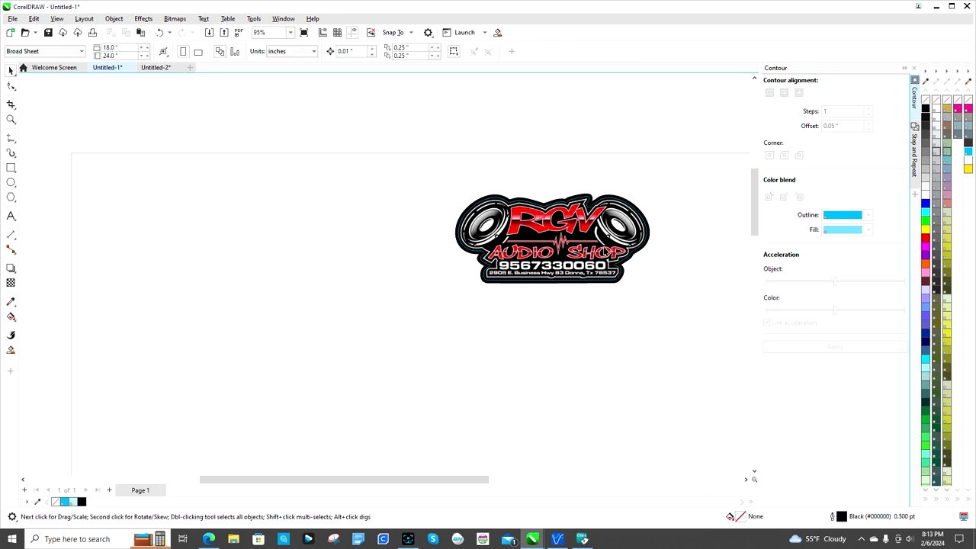
# - Move the grouped logo lower and further left on the page, to about X 7.887 and Y 17.842 inches
pyautogui.scroll(-2, 565, 243)
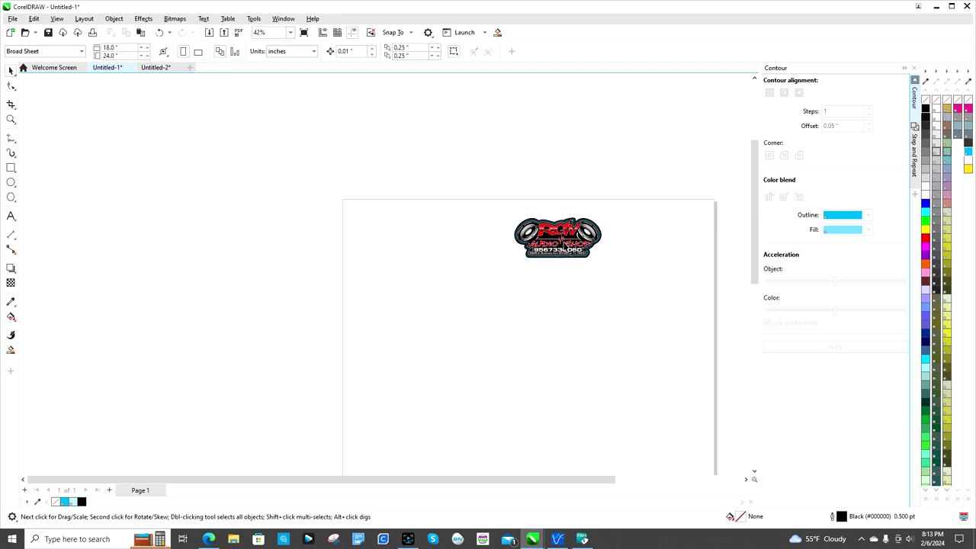
pyautogui.moveTo(561, 244); pyautogui.dragTo(509, 332)
pyautogui.scroll(3, 516, 347)
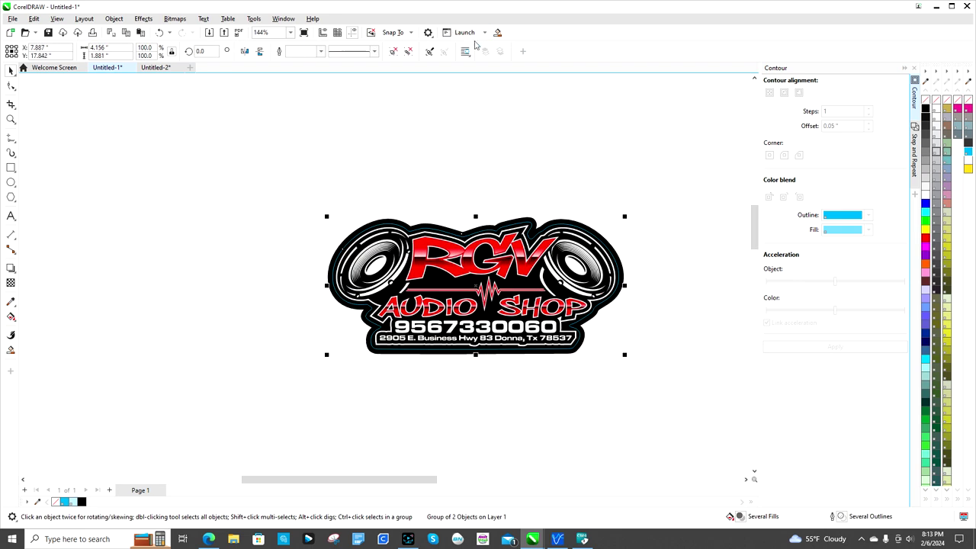
# - Launch Cut/Plot (CM4) for the grouped logo and exclude the black R0 G0 B0 lines from cutting by color
pyautogui.click(485, 32)
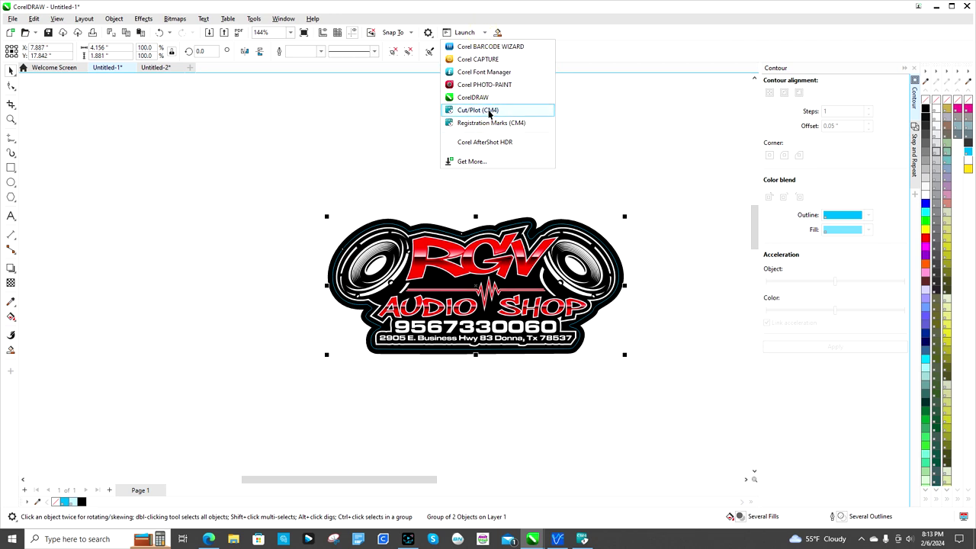
pyautogui.click(490, 112)
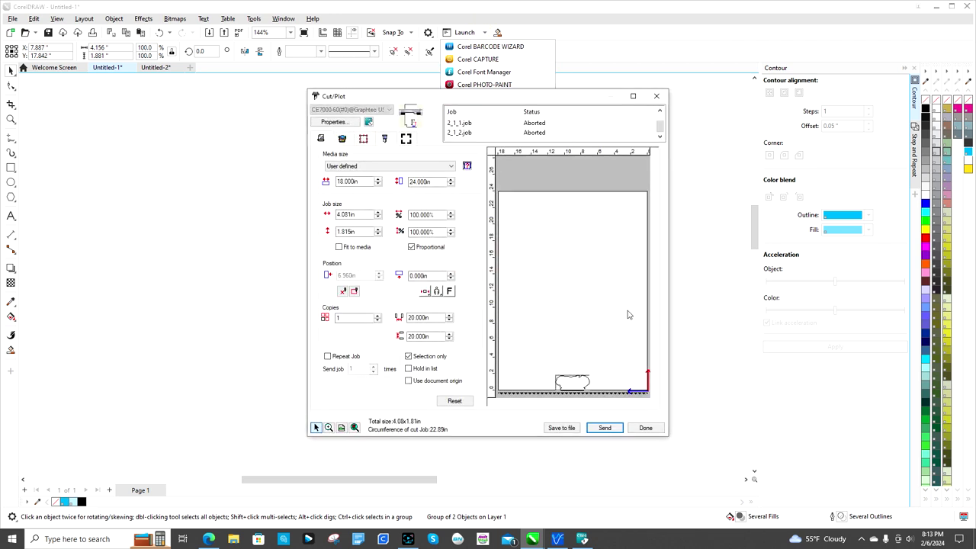
pyautogui.click(341, 139)
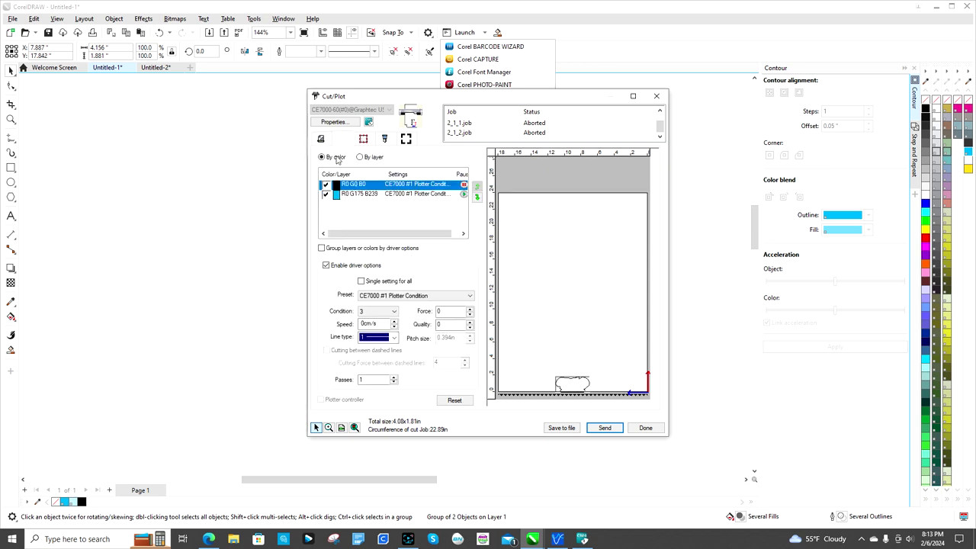
pyautogui.click(336, 186)
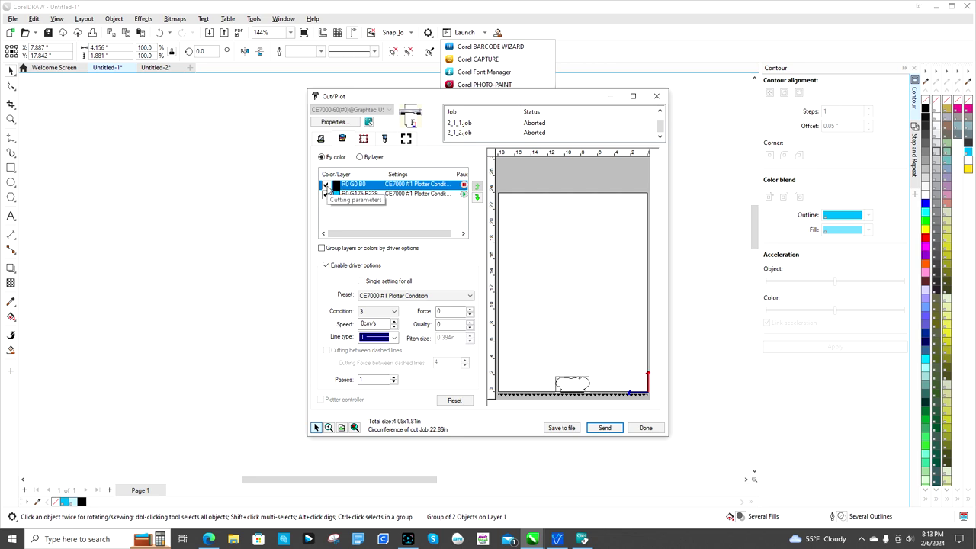
pyautogui.click(325, 186)
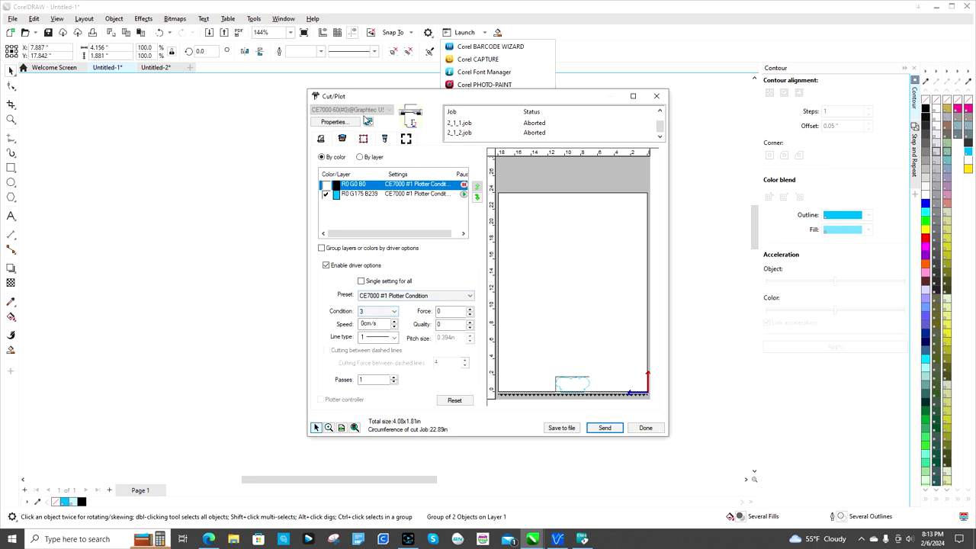
# - Review the cut job's tiling, advanced, cutting order, registration mark and media size settings, and close Cut/Plot without sending the job
pyautogui.click(363, 140)
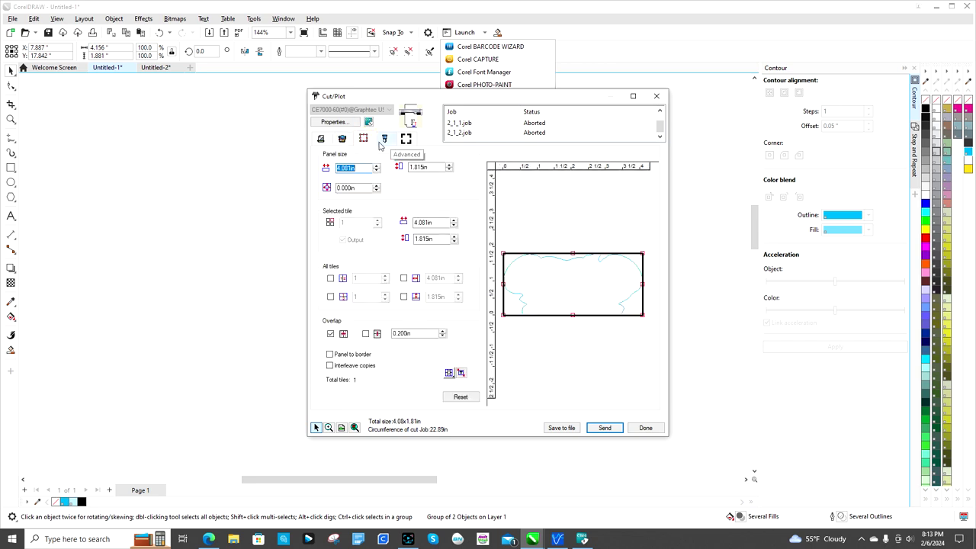
pyautogui.click(384, 140)
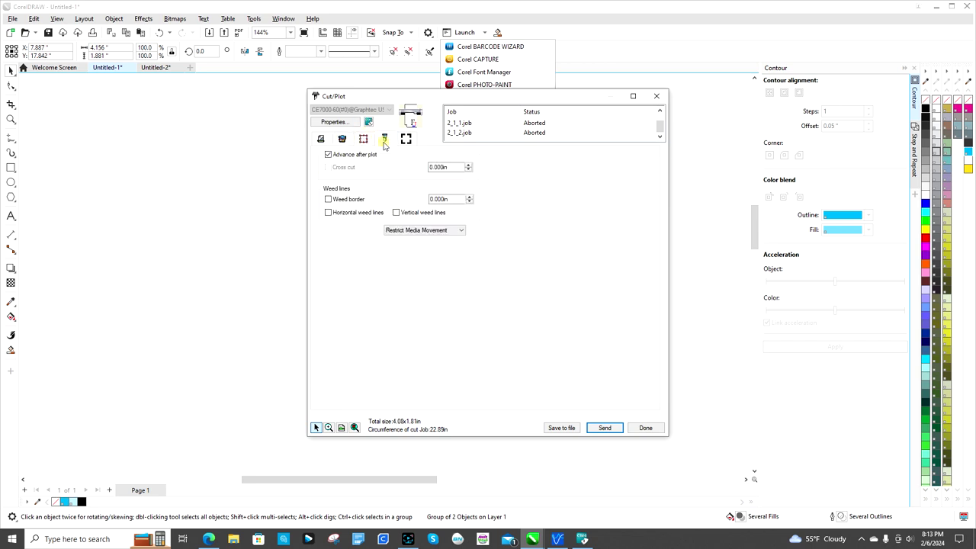
pyautogui.click(461, 230)
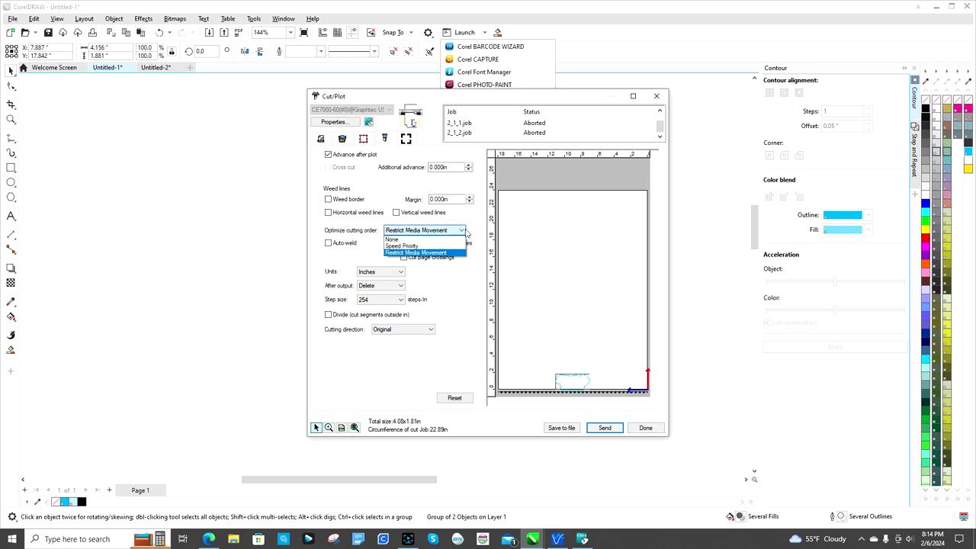
pyautogui.click(474, 228)
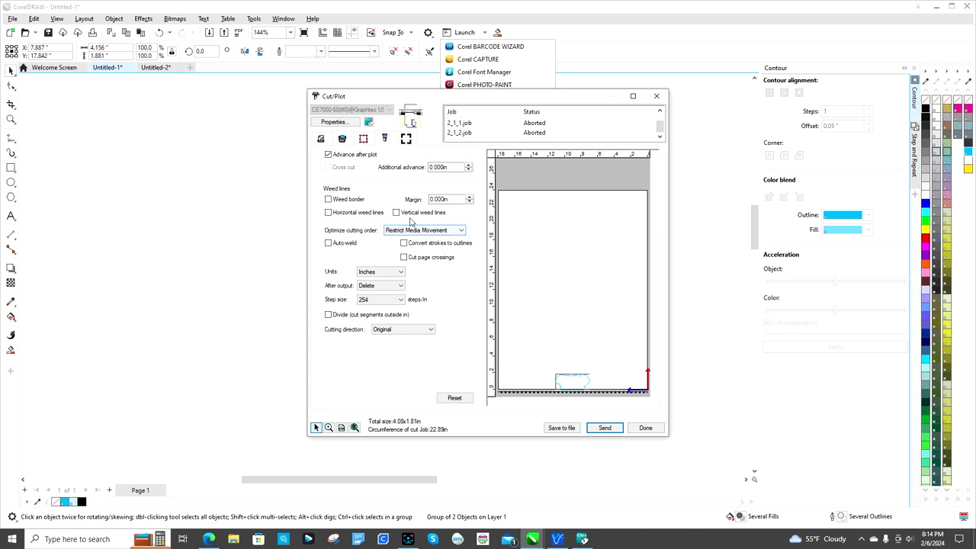
pyautogui.click(405, 140)
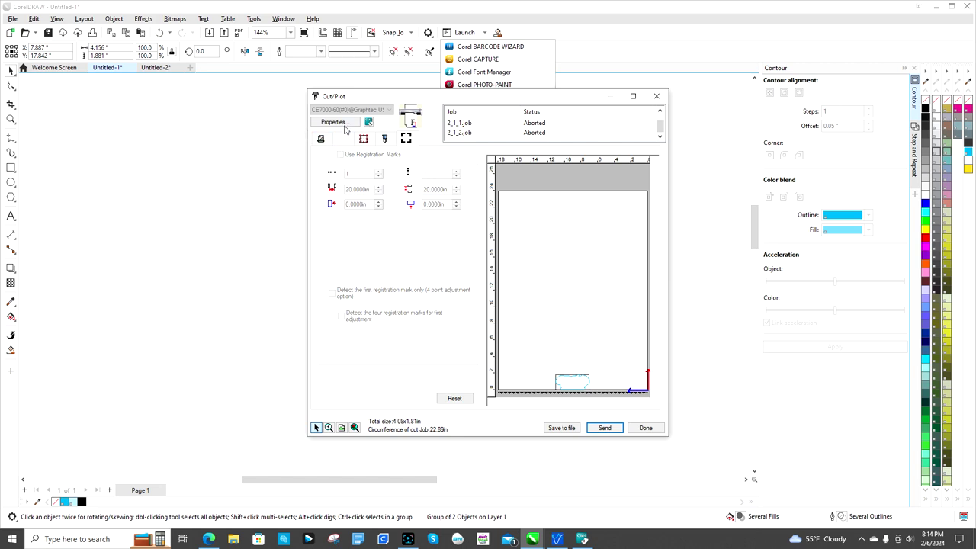
pyautogui.click(344, 138)
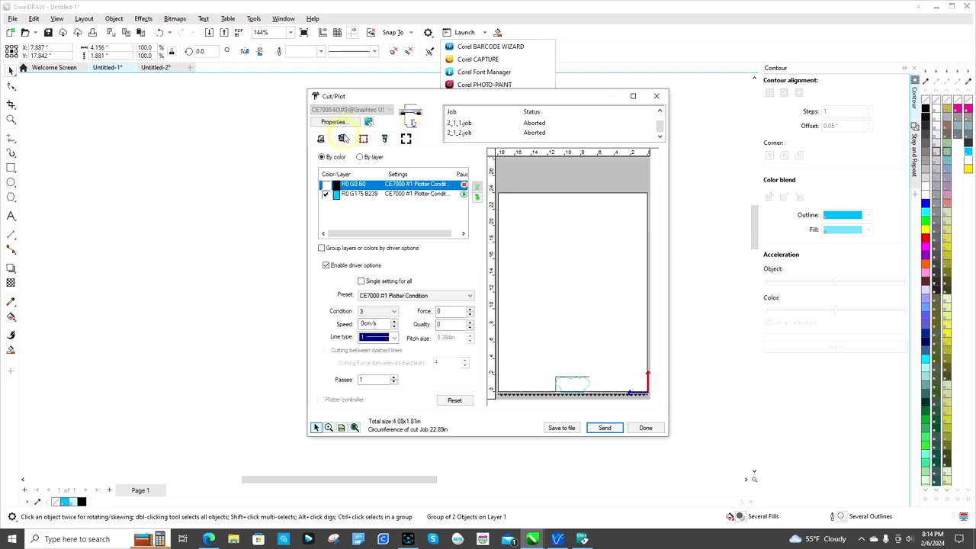
pyautogui.click(321, 139)
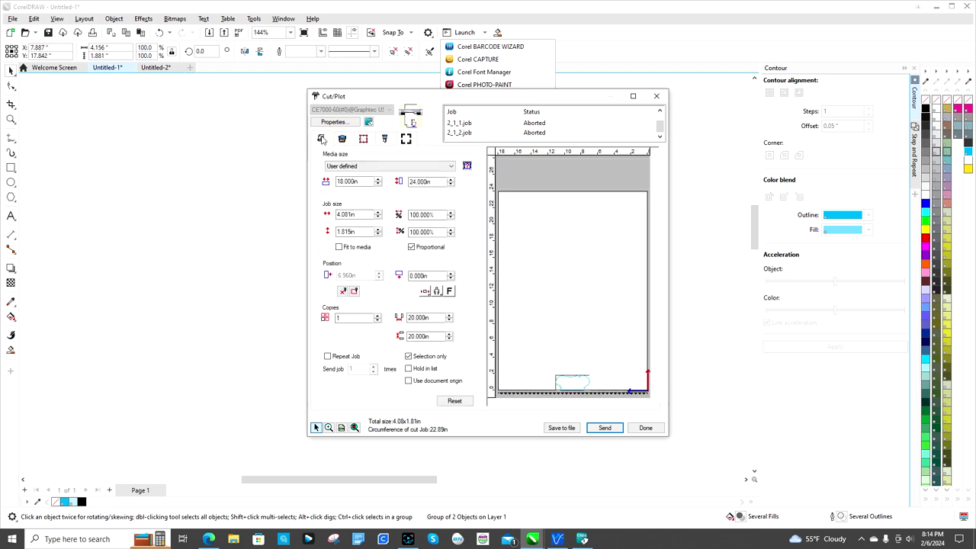
pyautogui.click(651, 432)
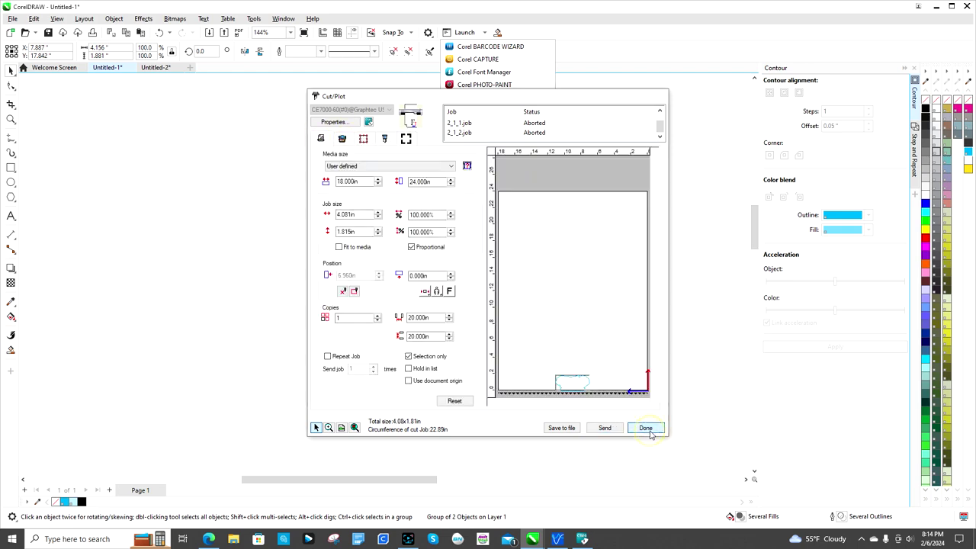
pyautogui.scroll(-2, 677, 311)
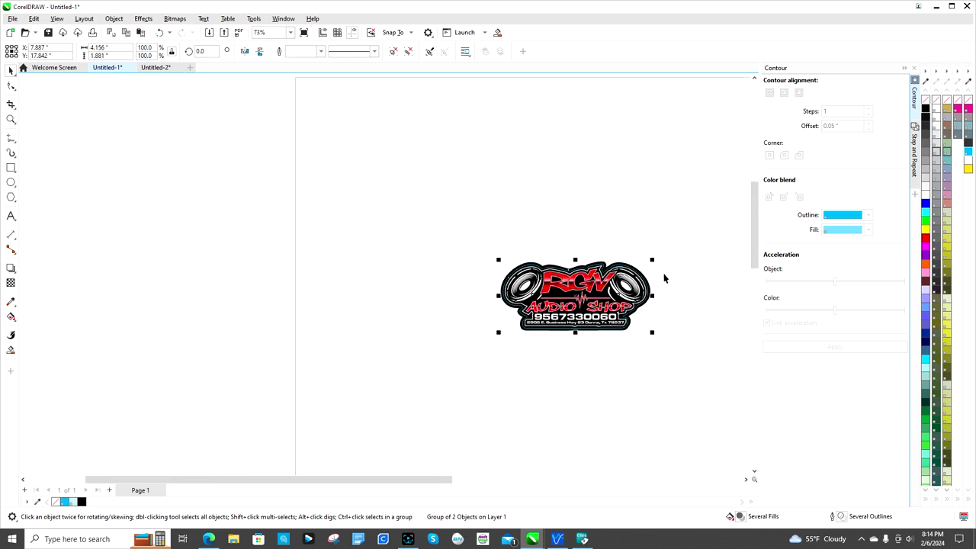
pyautogui.scroll(2, 684, 301)
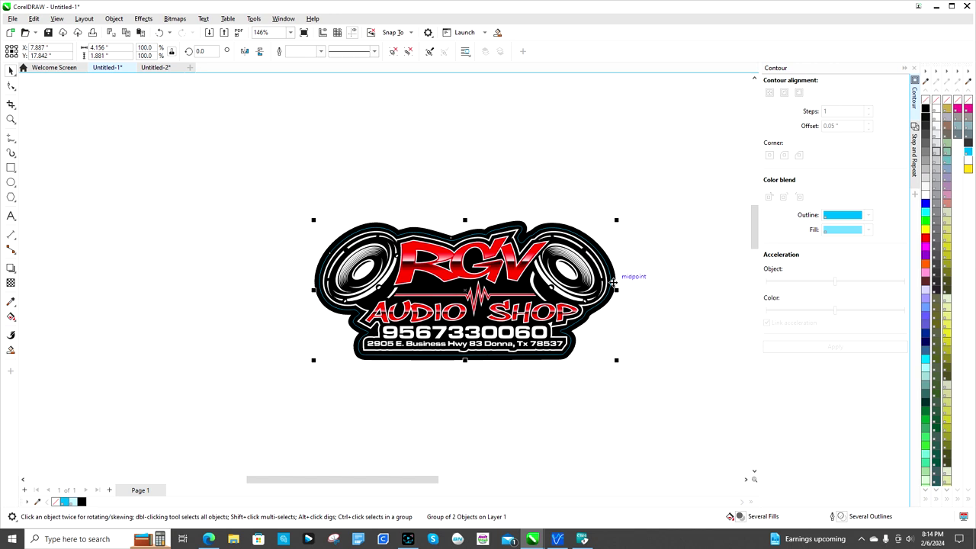
pyautogui.scroll(1, 613, 282)
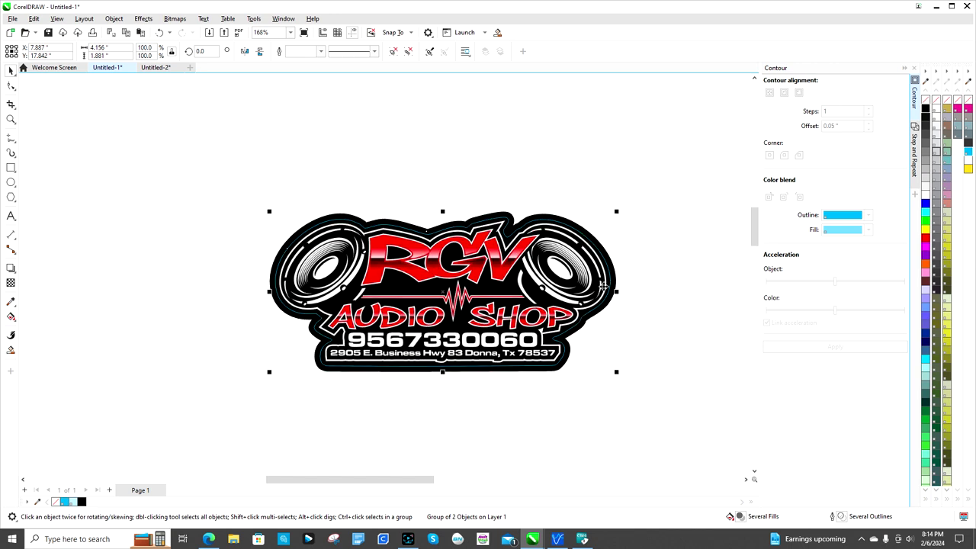